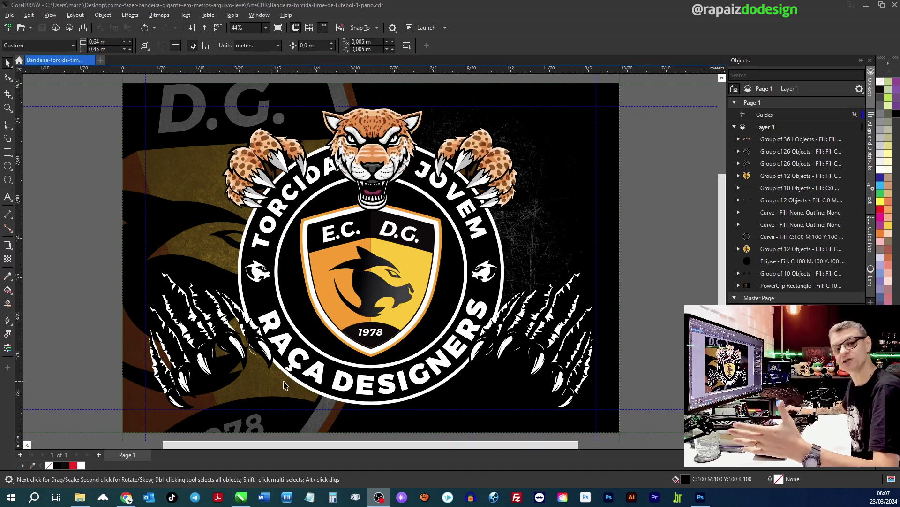
Step: Switch to the YouTube video in the browser and read the viewer comment asking whether a file made in metres gets heavy
click(125, 498)
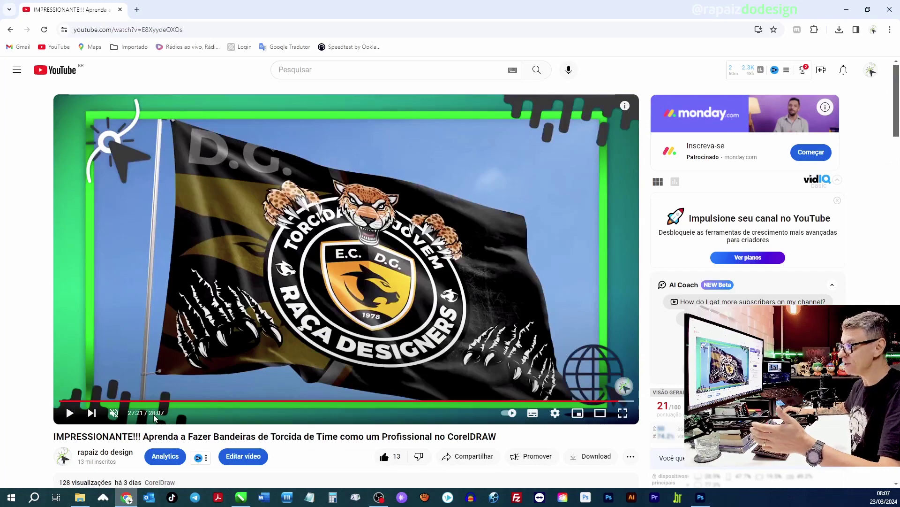
scroll(155, 417, down, 7)
scroll(155, 418, down, 2)
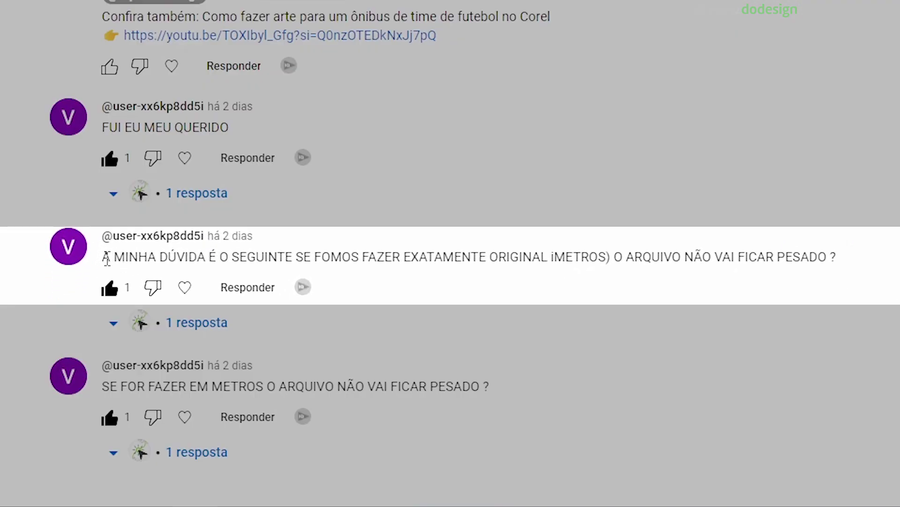
drag(104, 258, 844, 263)
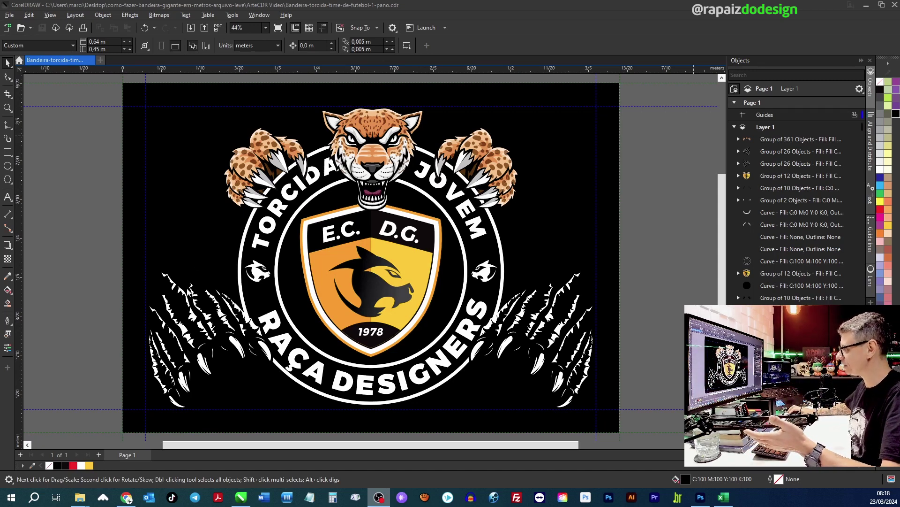
Step: Switch to the Excel table of standard flag measurements and check the width, height and mast sizes for 1 pano and 10 panos
click(725, 499)
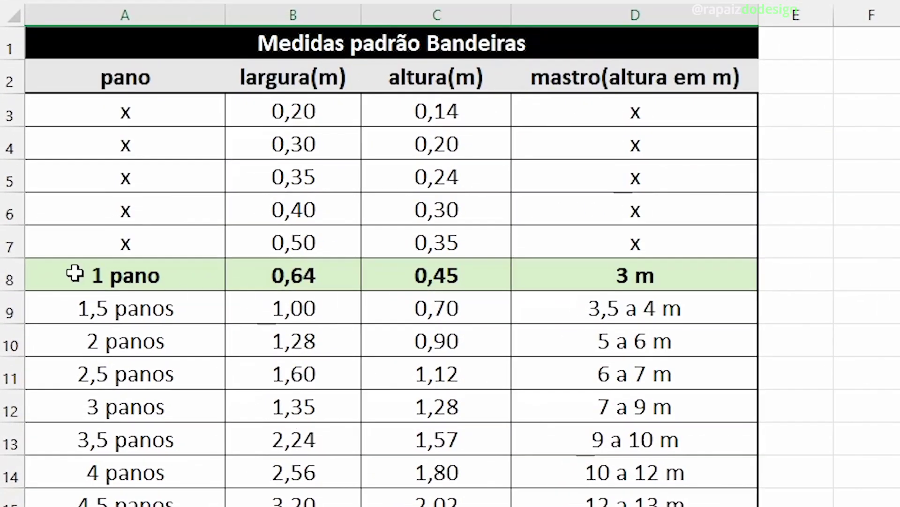
click(42, 218)
drag(102, 272, 609, 273)
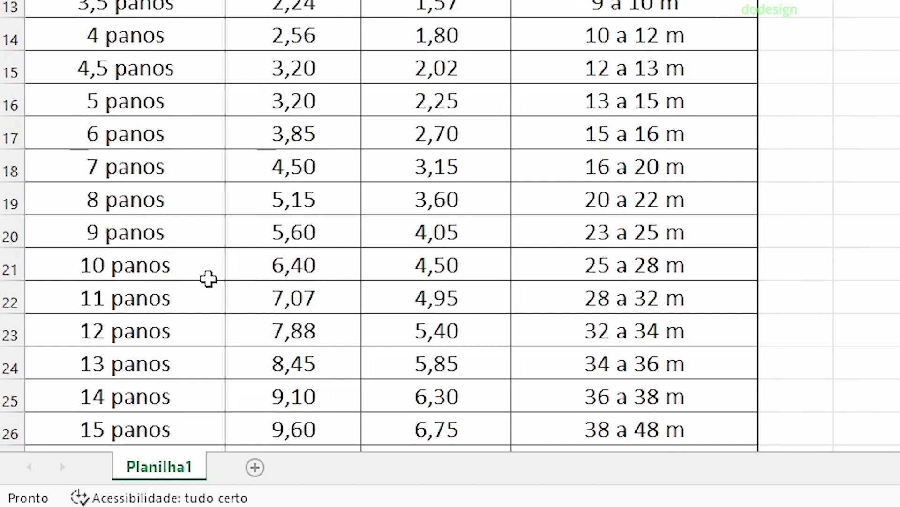
drag(177, 265, 654, 264)
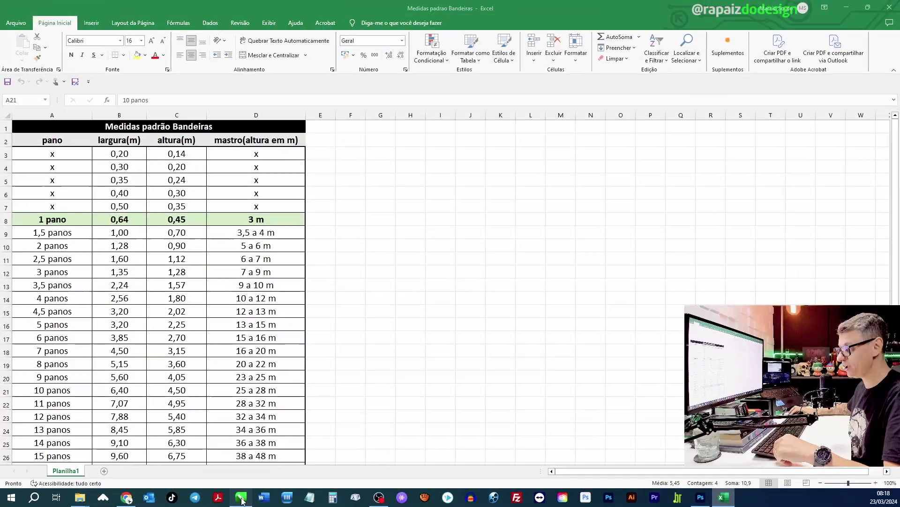
Step: Switch back to CorelDRAW, select all the flag artwork and convert it to curves
click(241, 498)
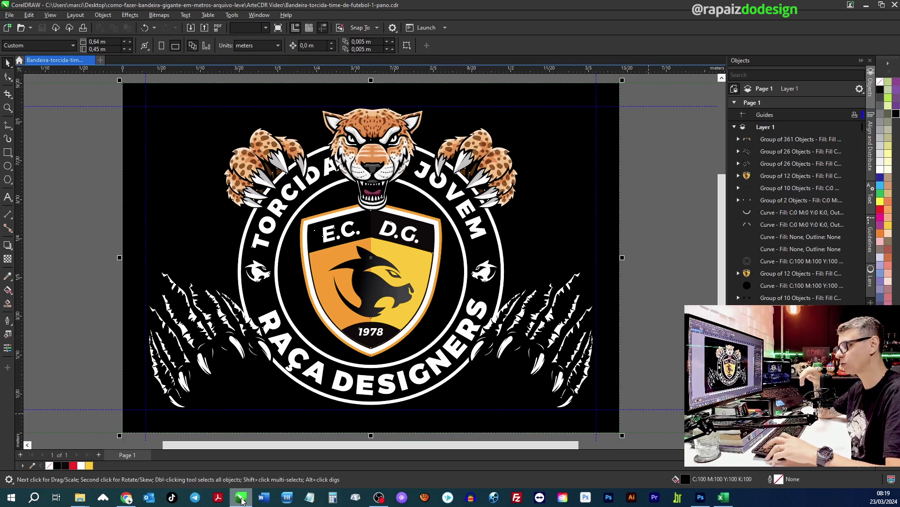
key(ctrl+a)
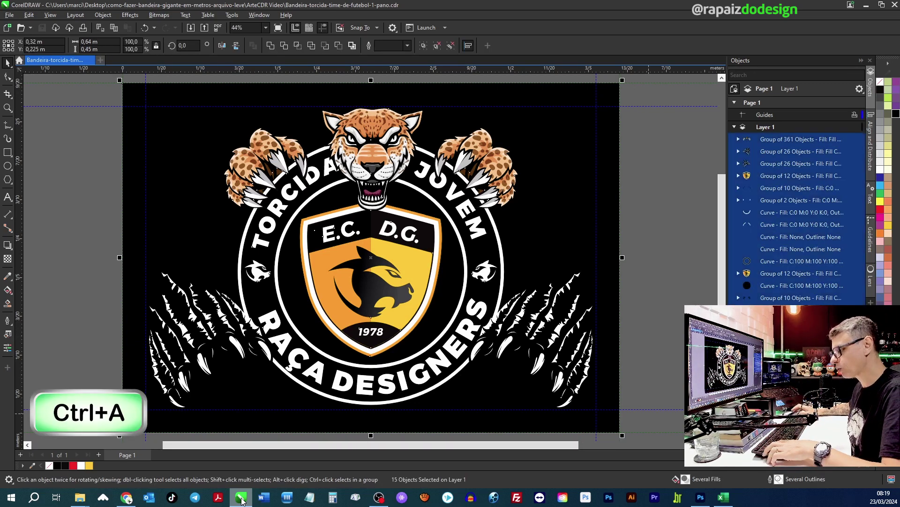
key(ctrl+q)
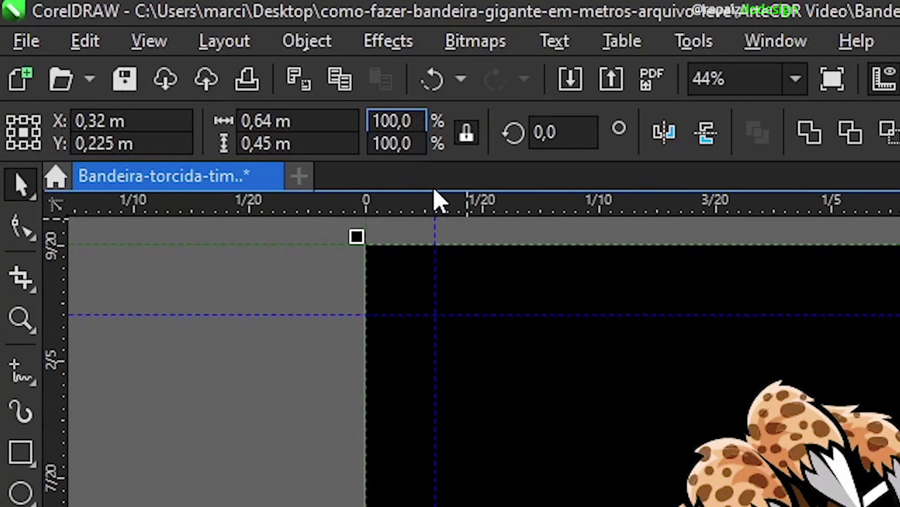
Step: Try to scale the whole selected artwork proportionally to 1000% and check the size and ring outlines of the enlarged flag
key(BackSpace)
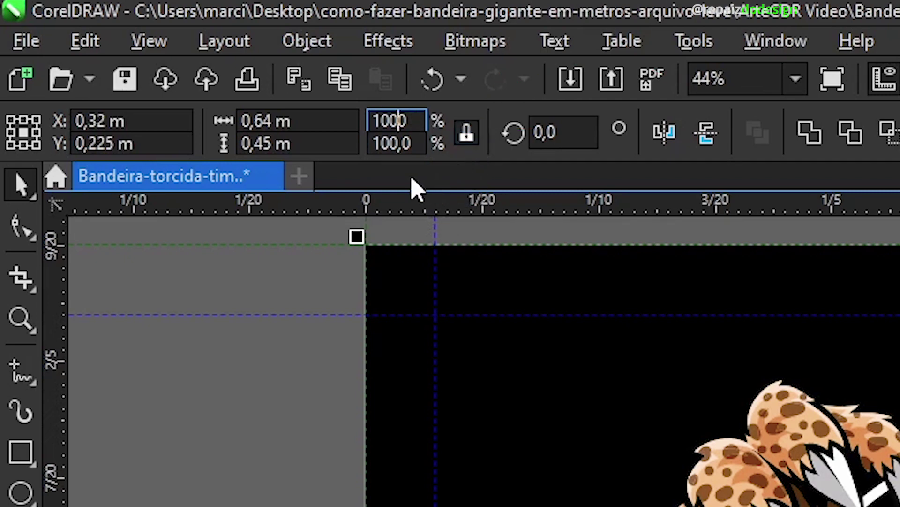
key(Tab)
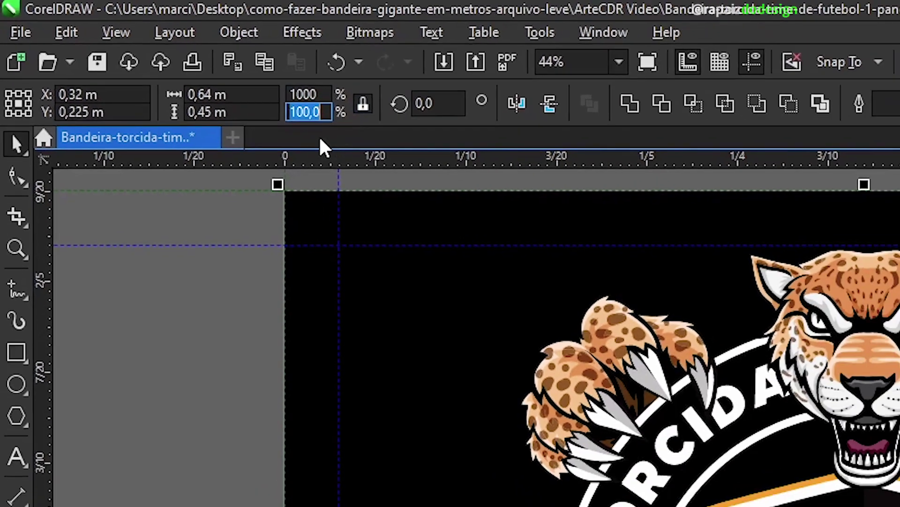
key(Return)
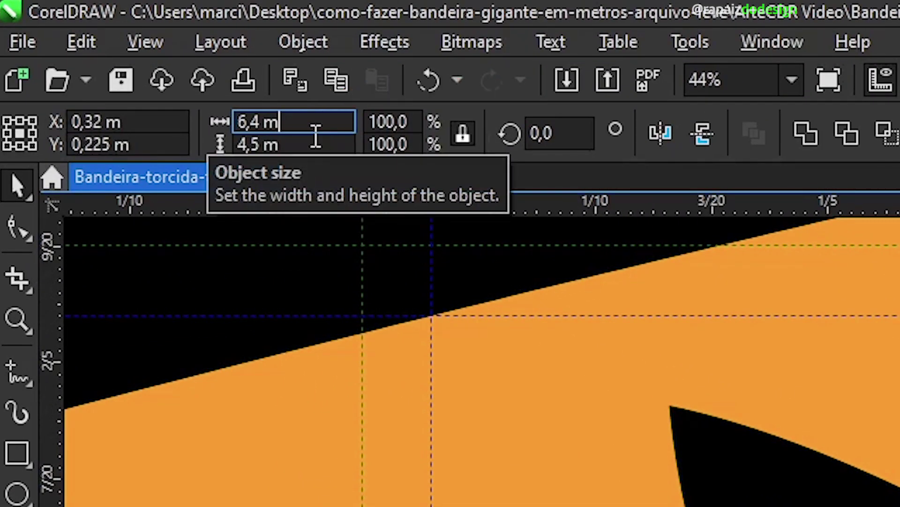
click(314, 142)
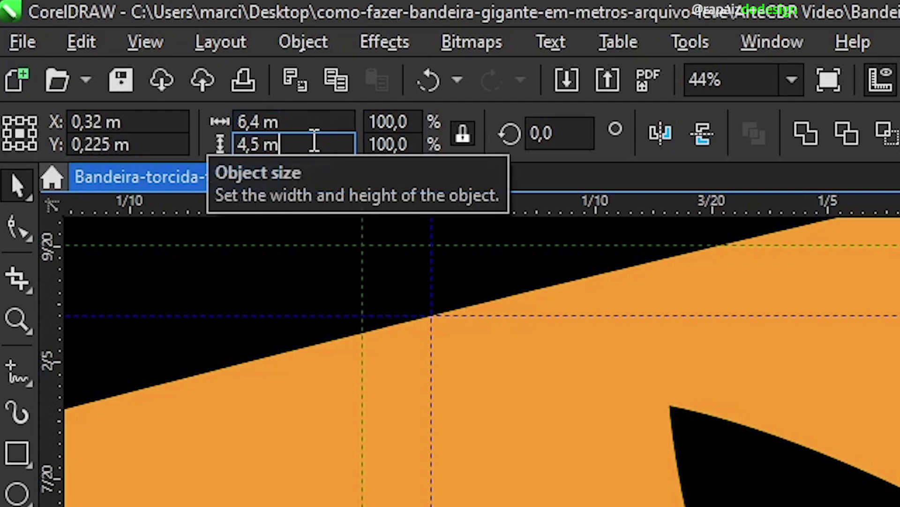
key(F4)
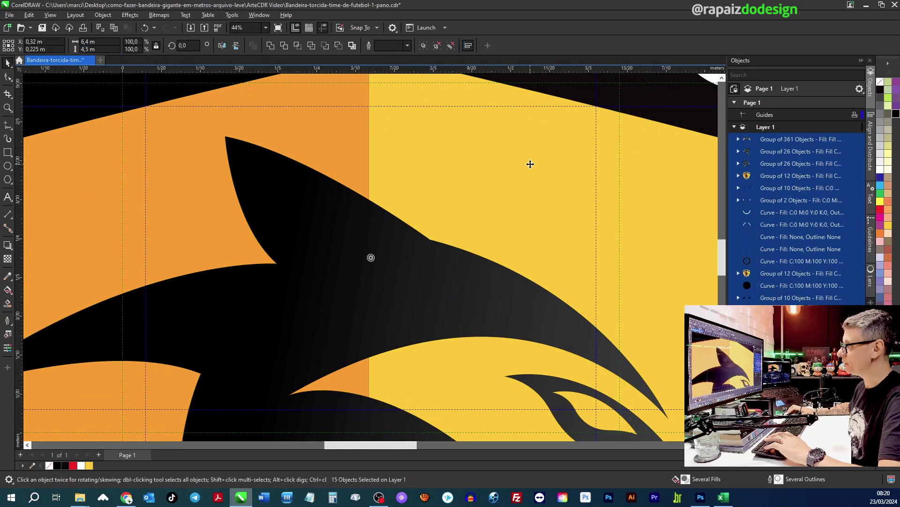
key(F4)
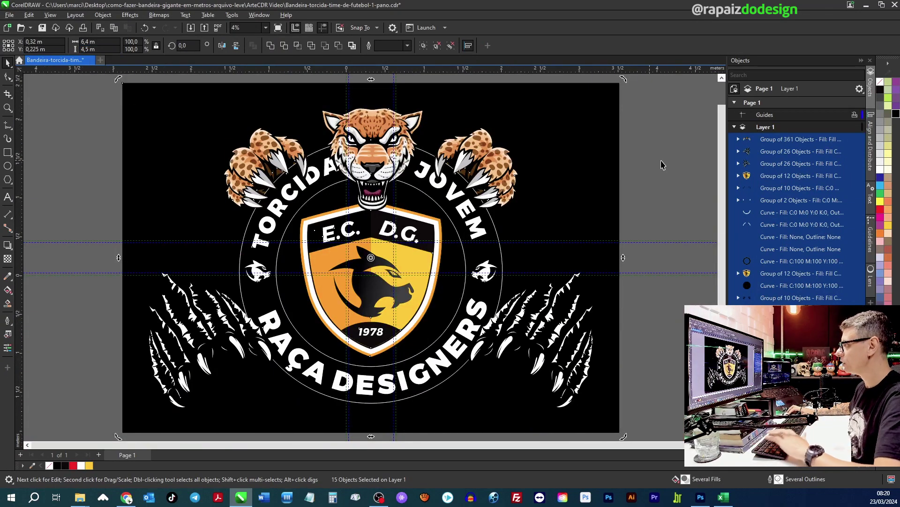
key(Escape)
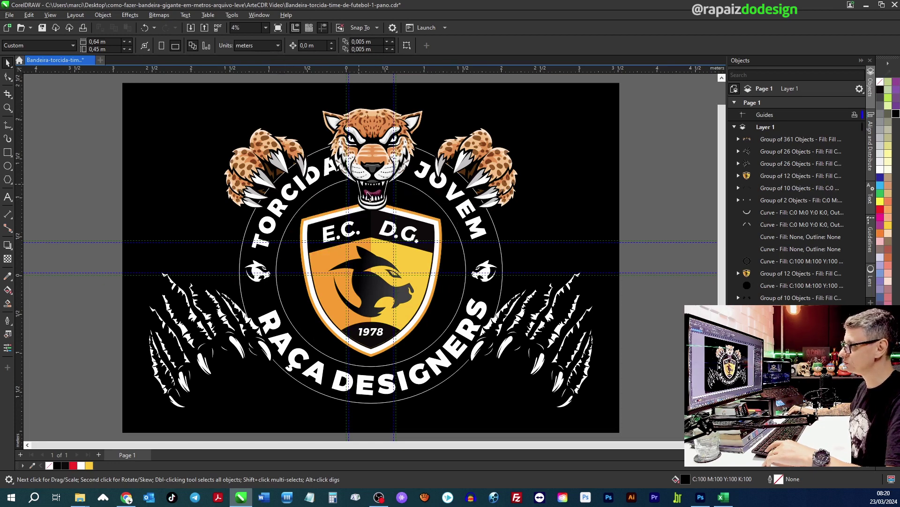
Step: Undo the 1000% scaling of the artwork and clear the selection
key(ctrl+z)
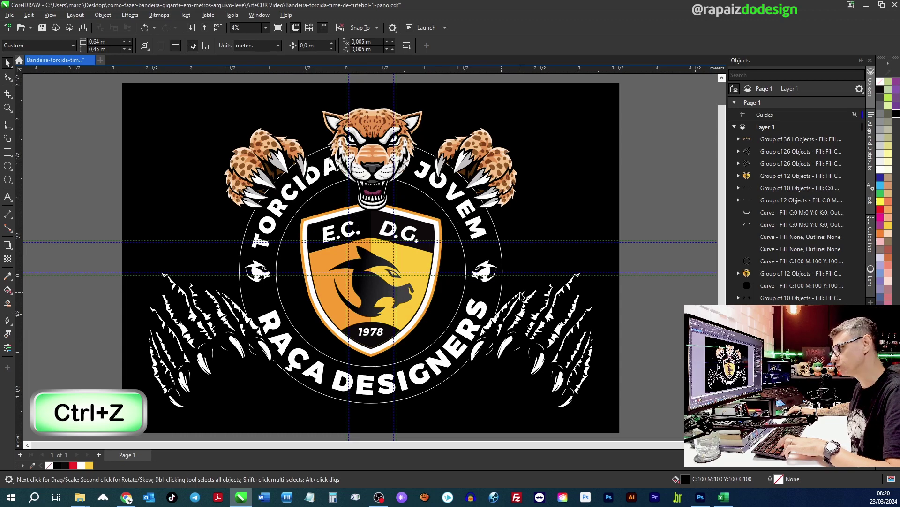
key(F4)
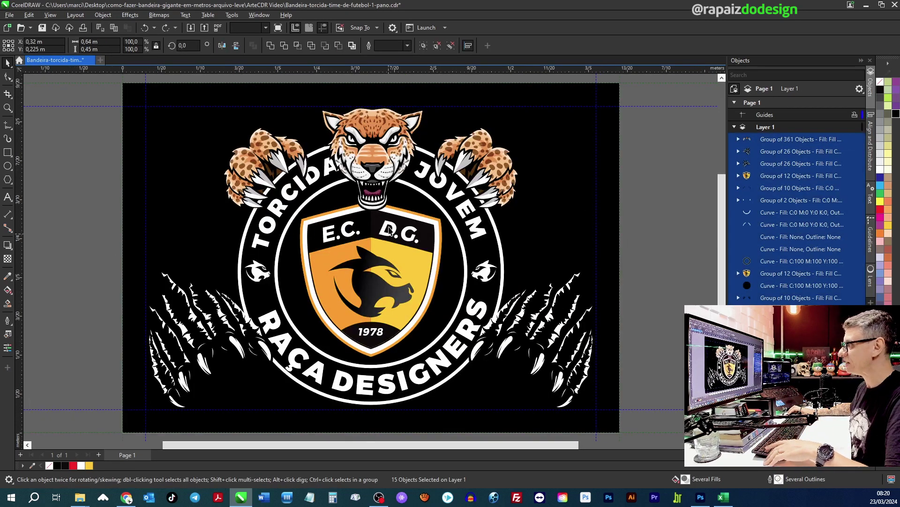
key(Escape)
Step: Enable Scale with object in the Outline Pen settings for the white ring around the shield
click(466, 287)
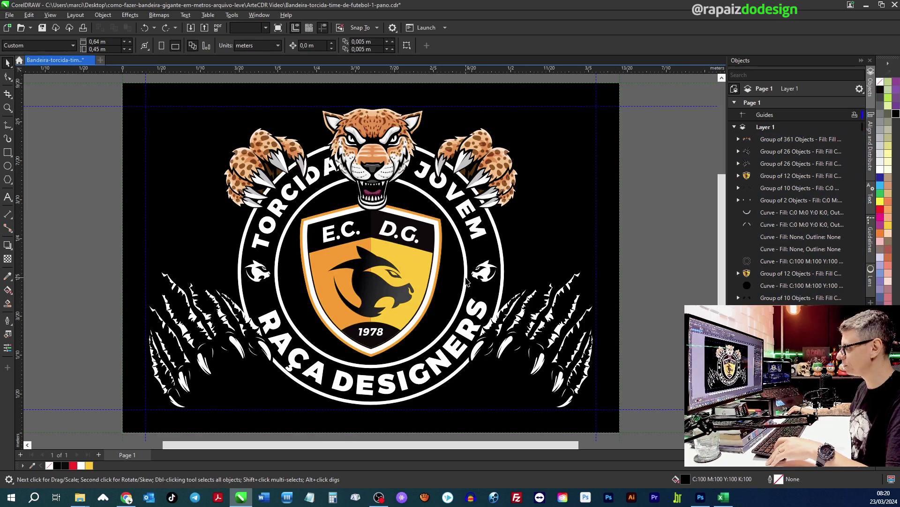
click(466, 278)
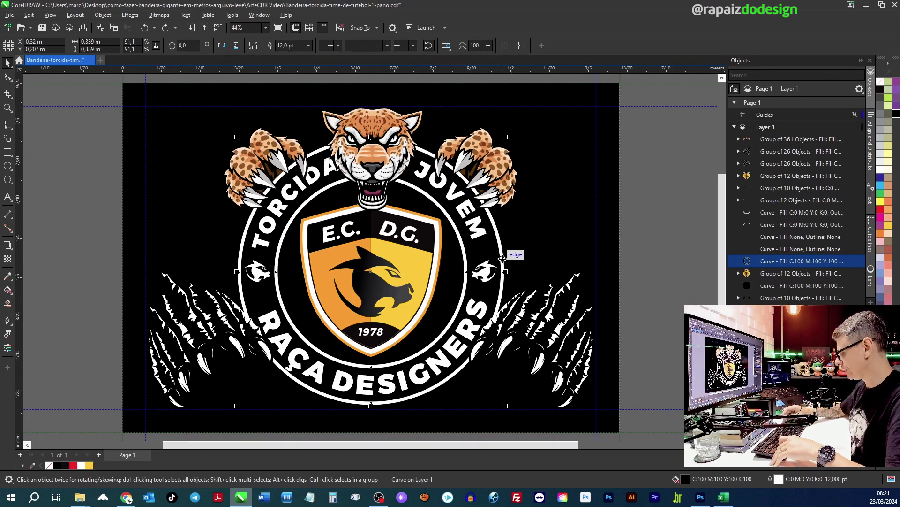
key(F12)
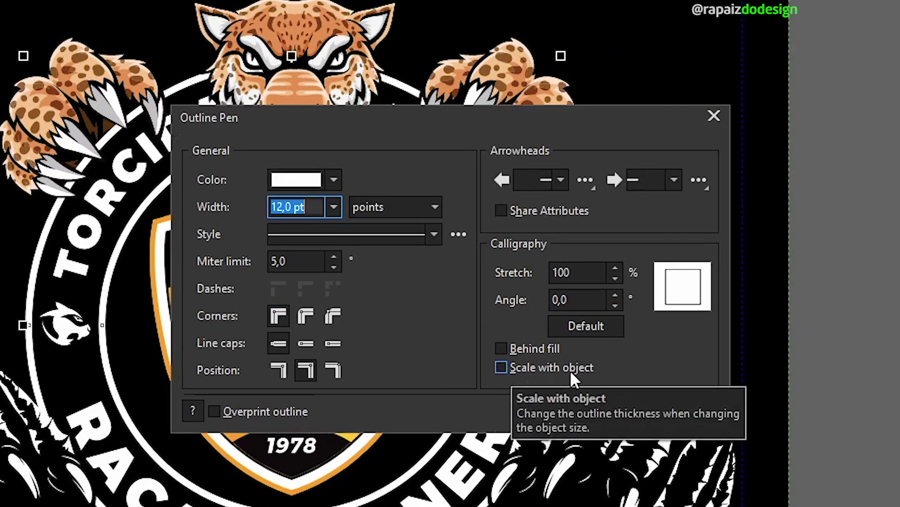
click(502, 366)
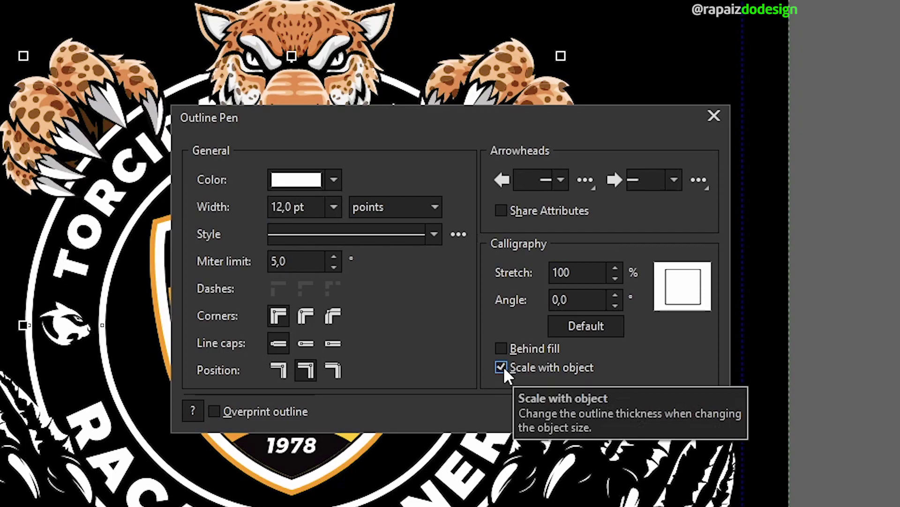
click(592, 403)
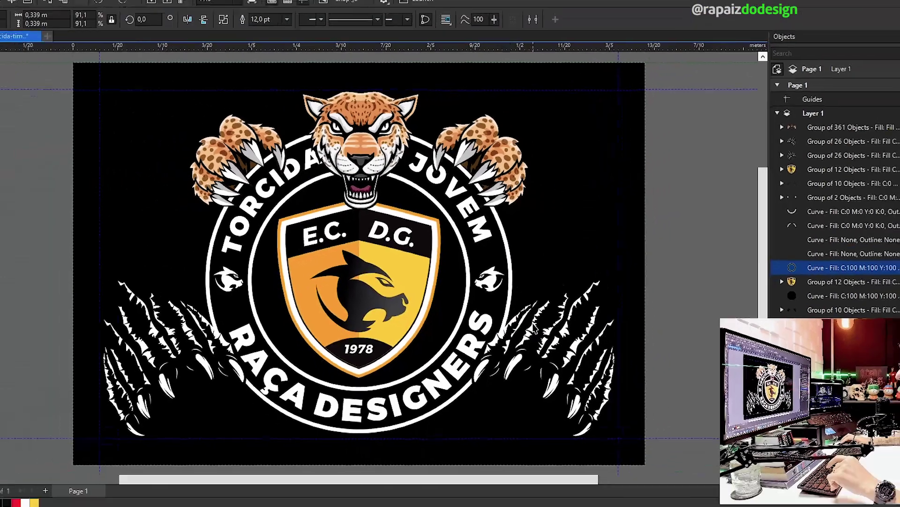
key(Escape)
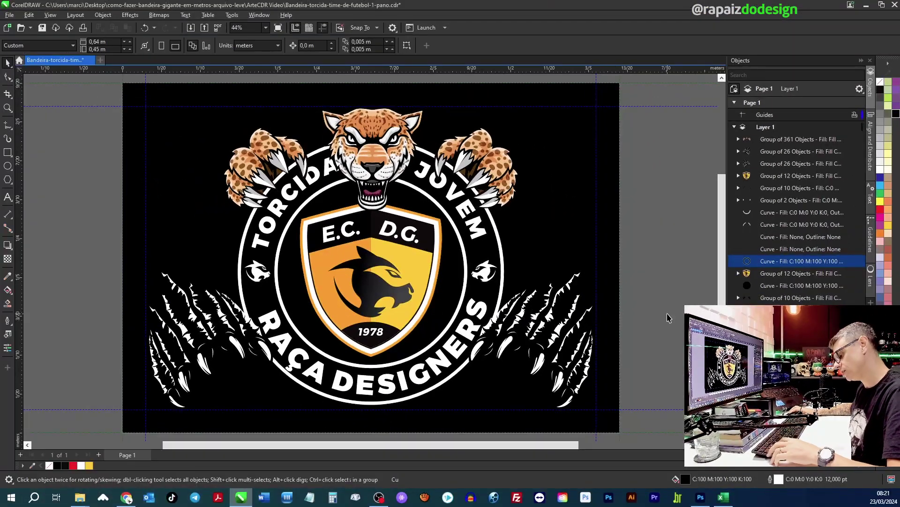
Step: Select all the flag artwork and scale it proportionally to 1000%
key(ctrl+a)
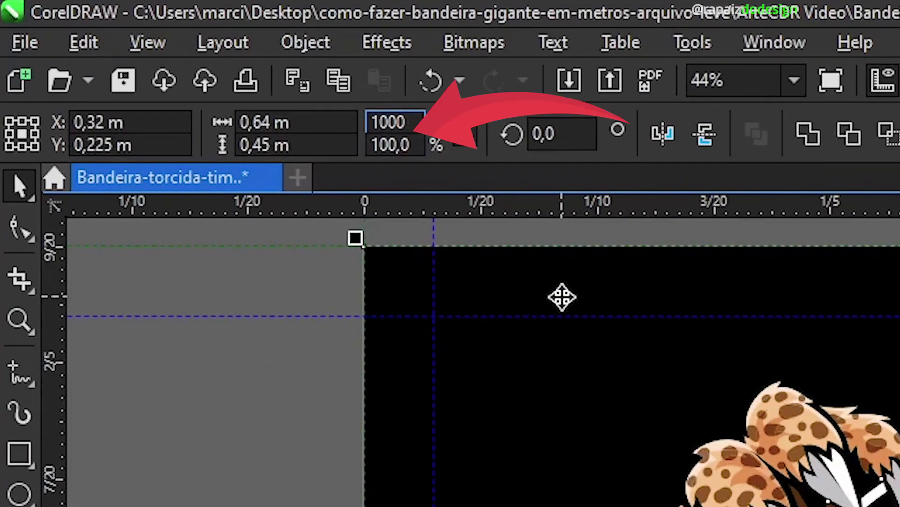
key(Return)
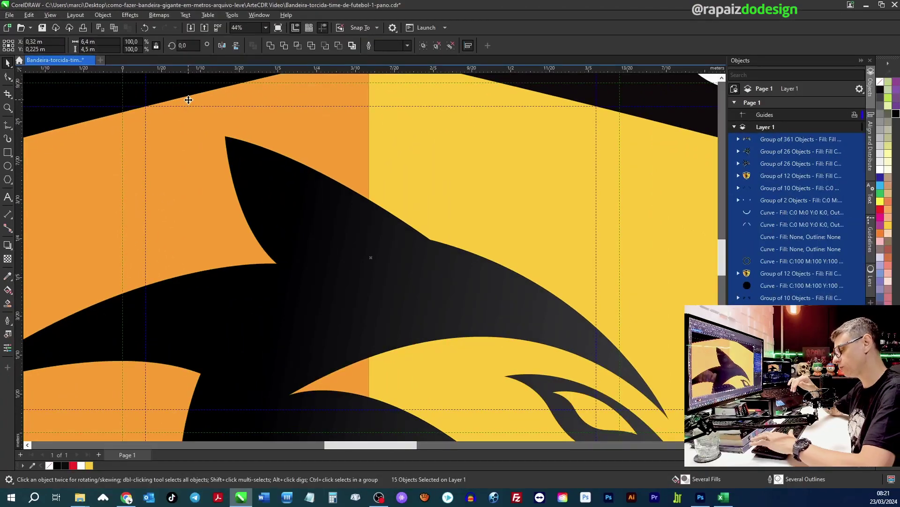
key(F4)
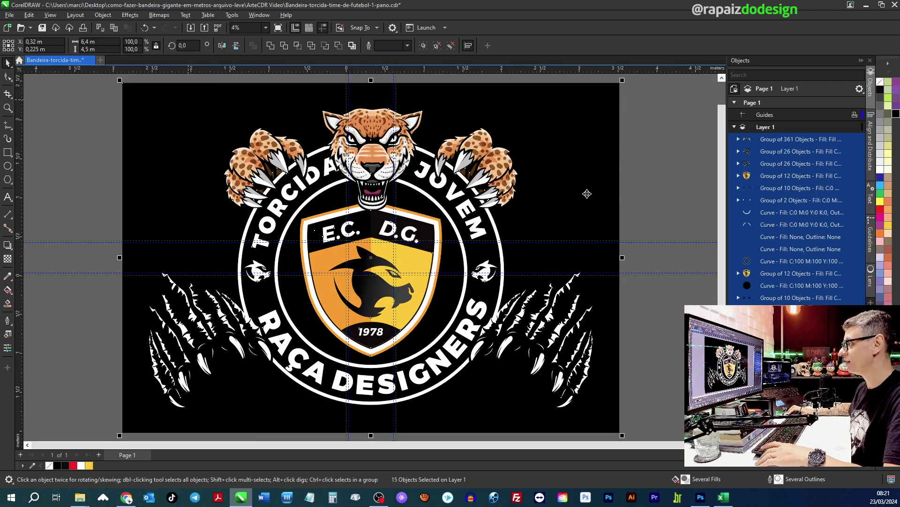
click(646, 180)
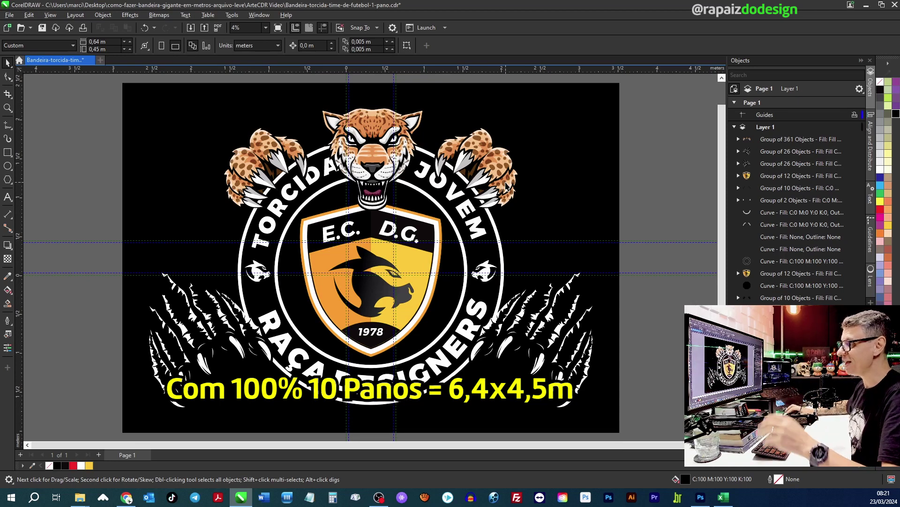
Step: Set the page dimensions to 6,4 m wide and 4,5 m high
key(ctrl+a)
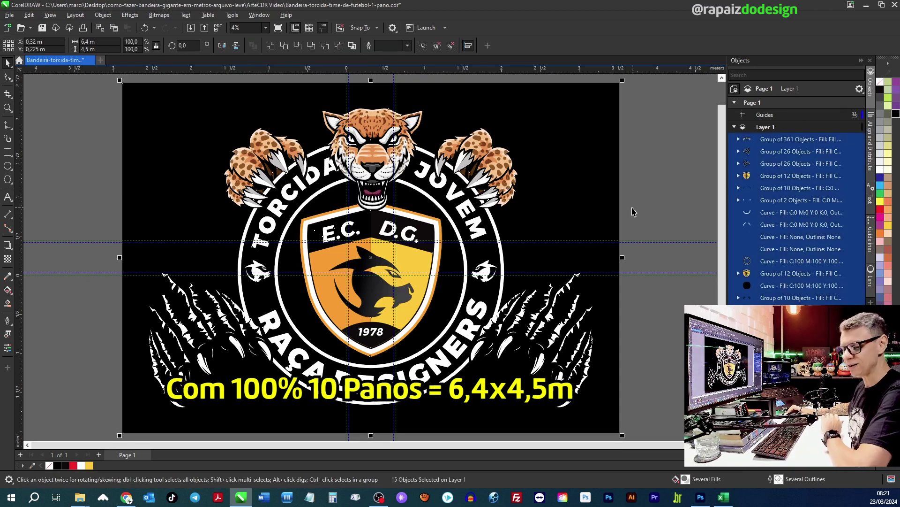
click(68, 126)
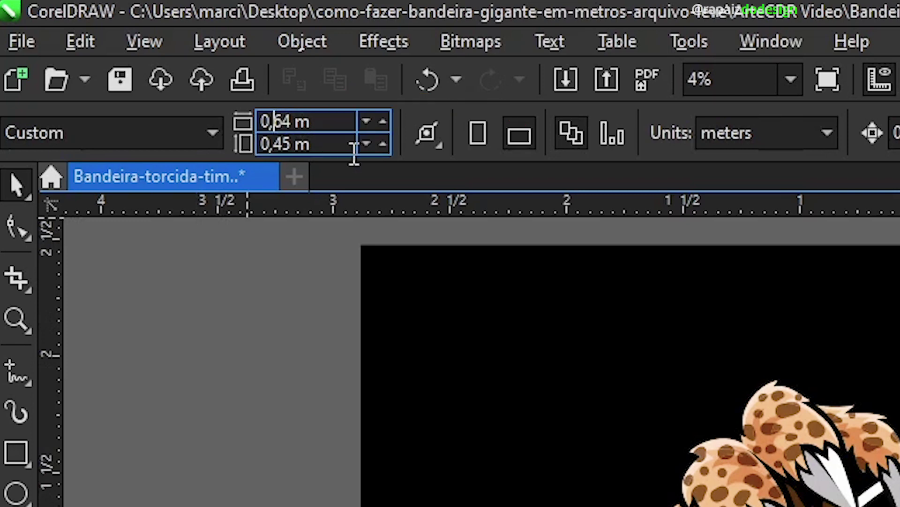
key(BackSpace)
key(BackSpace)
key(Right)
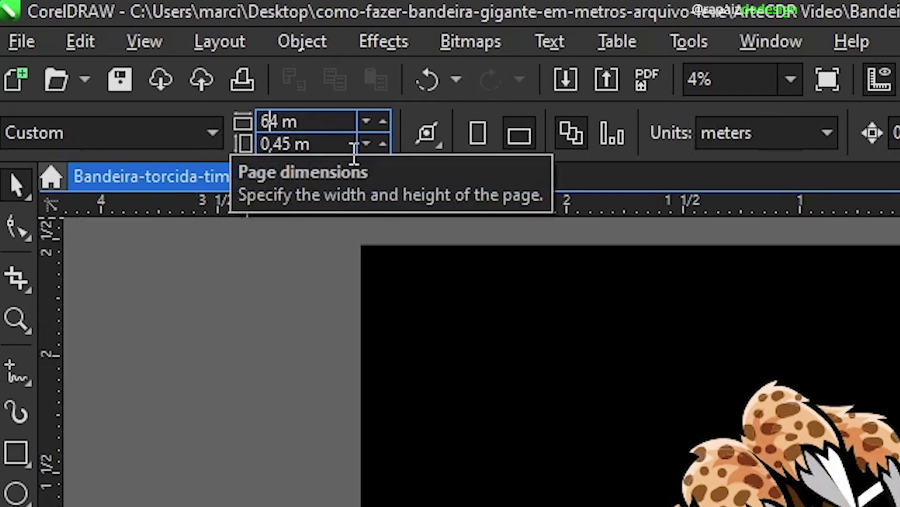
text(,)
key(Tab)
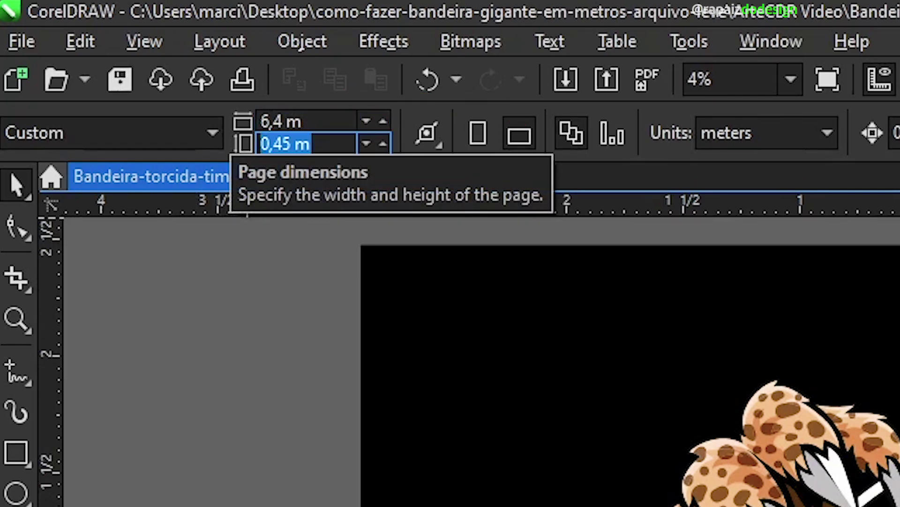
text(4,5)
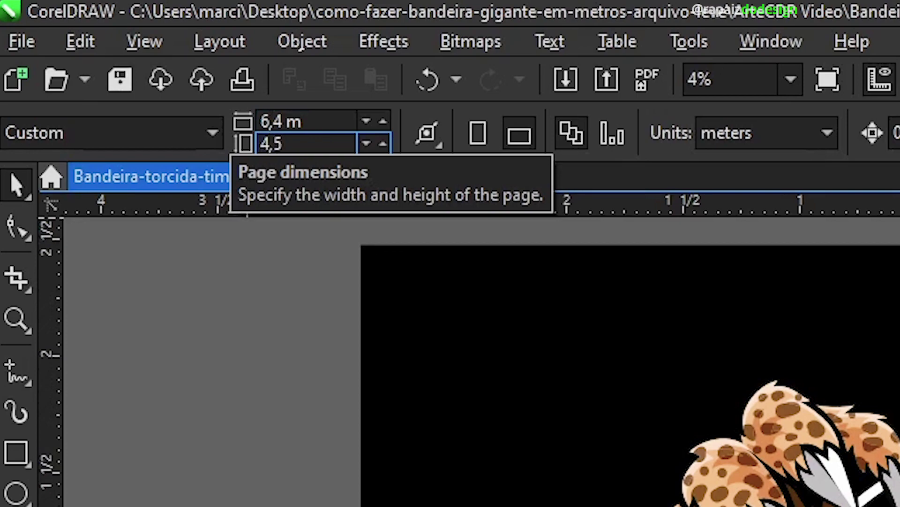
key(Return)
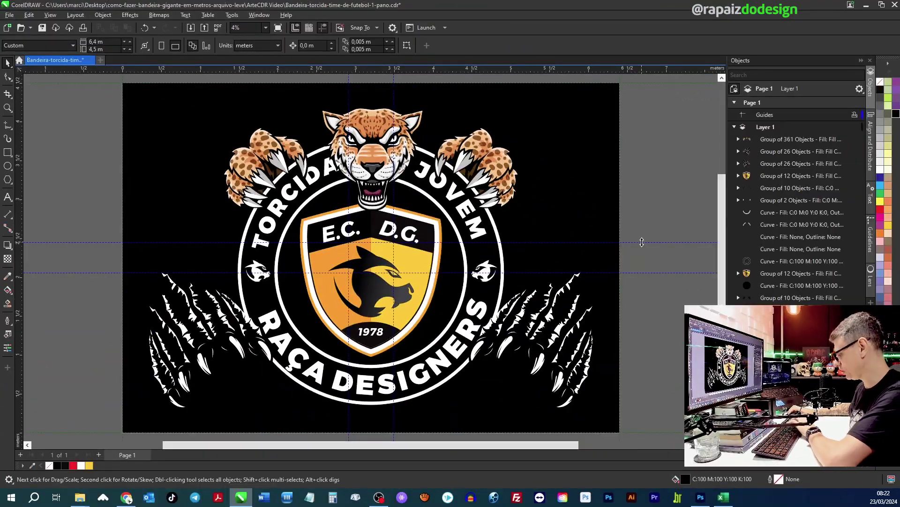
Step: Delete the two horizontal and two vertical guidelines left across the middle of the enlarged flag
click(642, 242)
key(Delete)
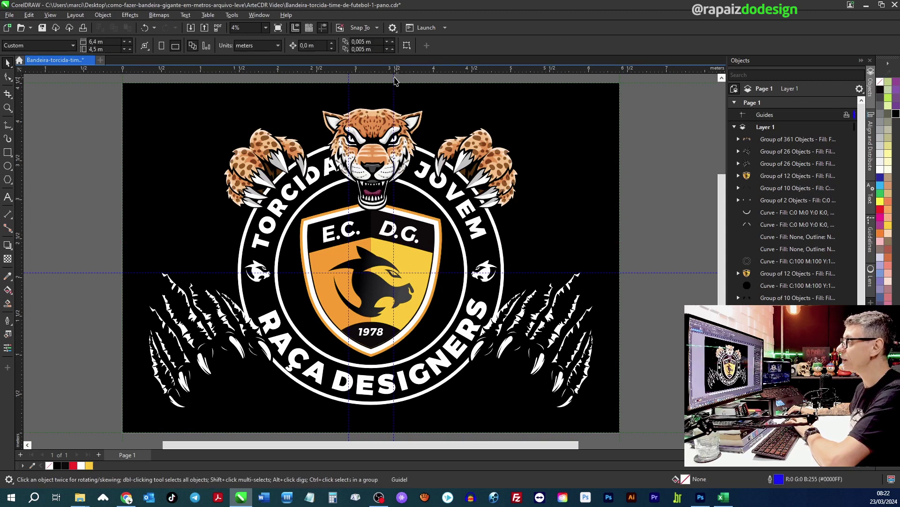
click(394, 81)
key(Delete)
click(350, 82)
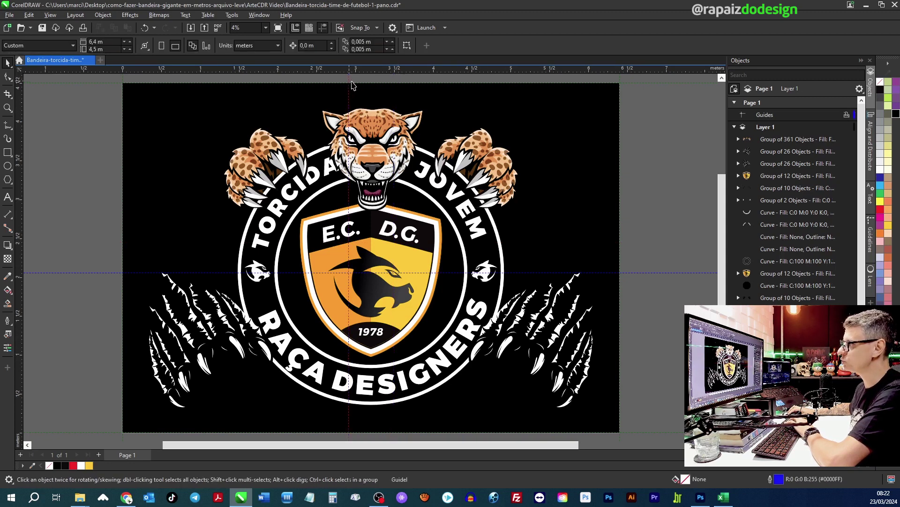
key(Delete)
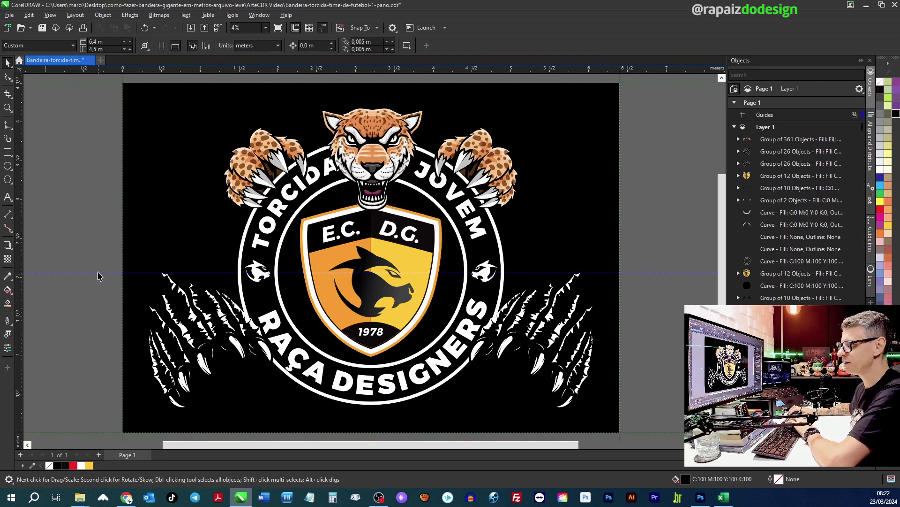
click(99, 273)
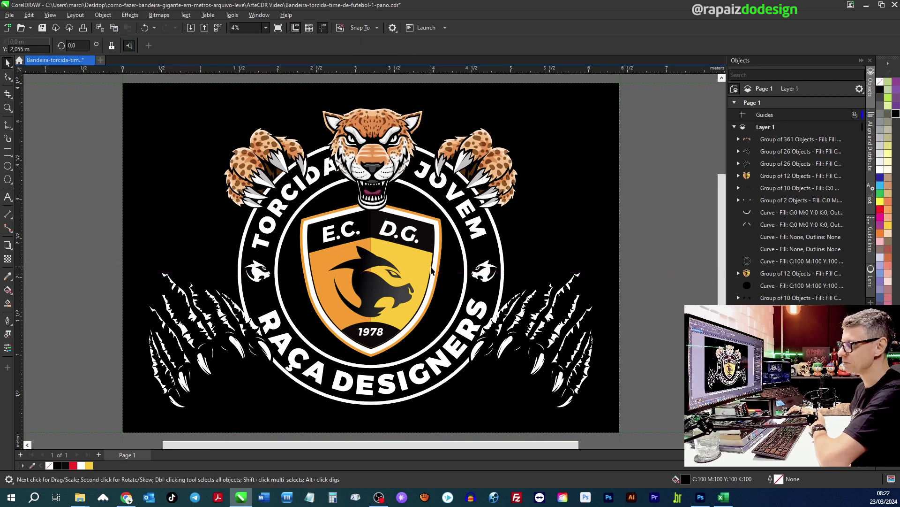
key(Delete)
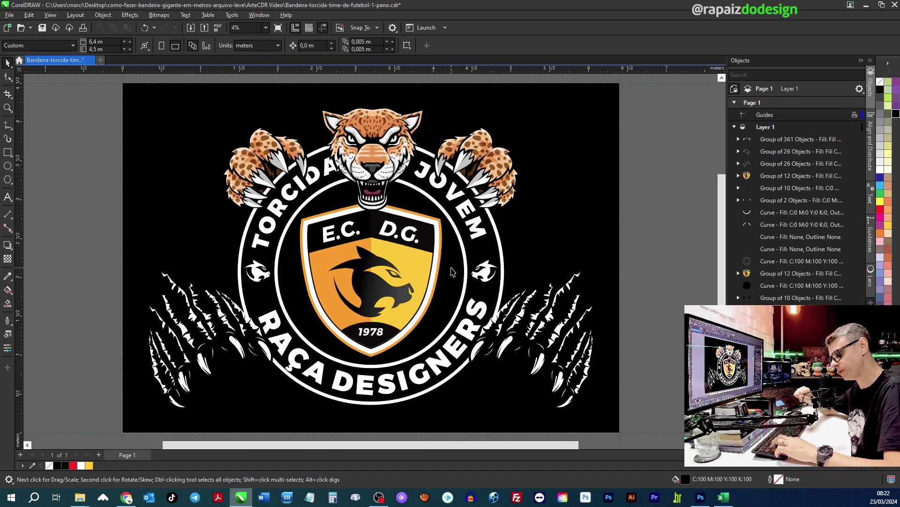
Step: Save the enlarged flag as a new CDR drawing named Bandeira-torcida-time-de-futebol-10-panos-100% in the ArteCDR Video folder
key(ctrl+shift+s)
text(-100%)
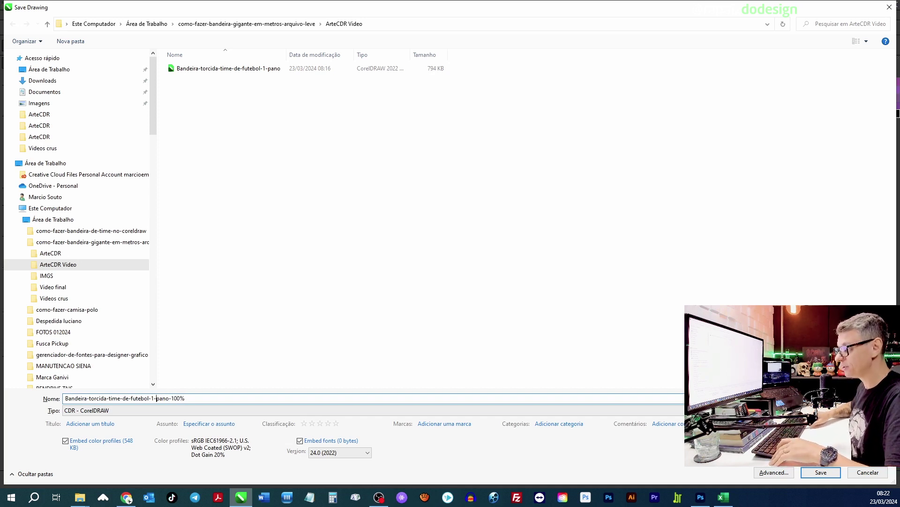
text(0)
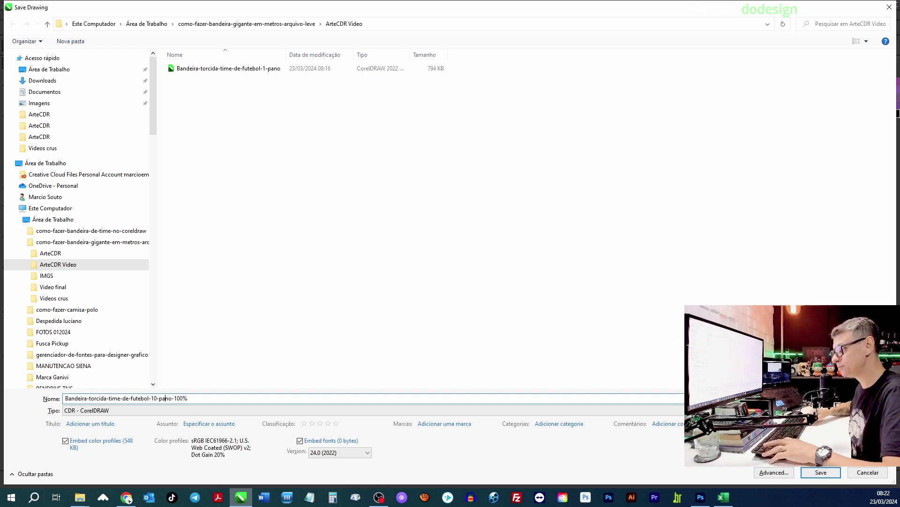
text(s)
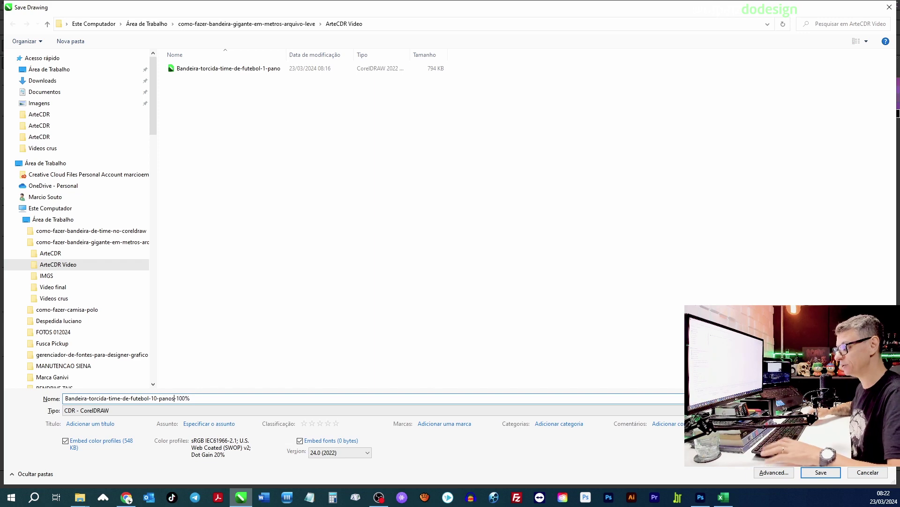
key(Return)
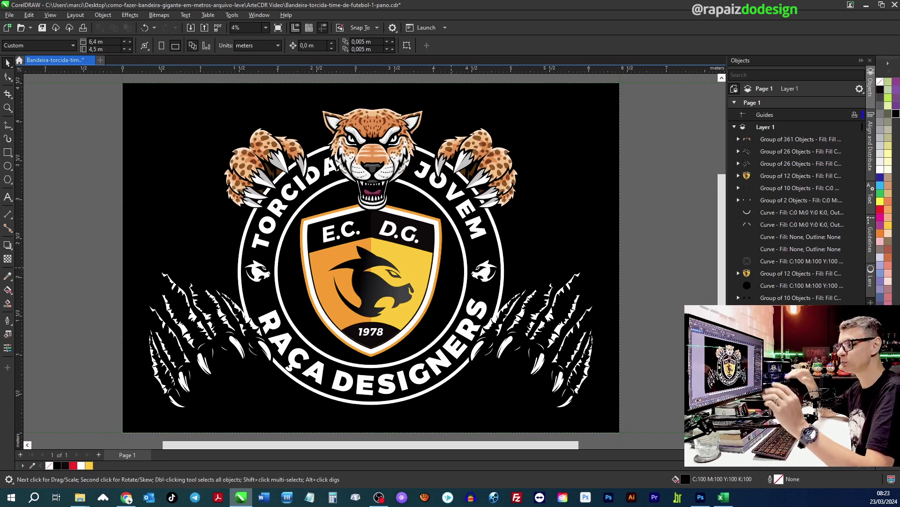
key(ctrl+s)
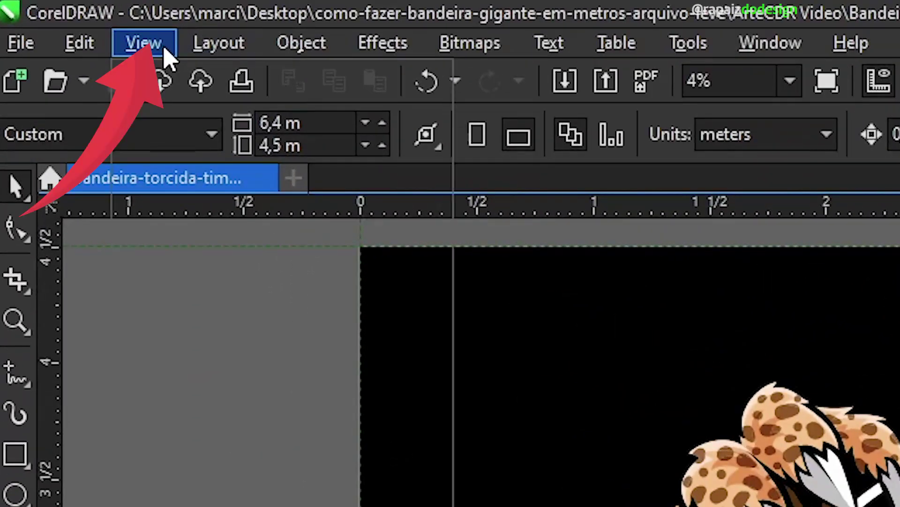
Step: Inspect the flag's vector outlines in Wireframe view and return to Enhanced view
click(50, 15)
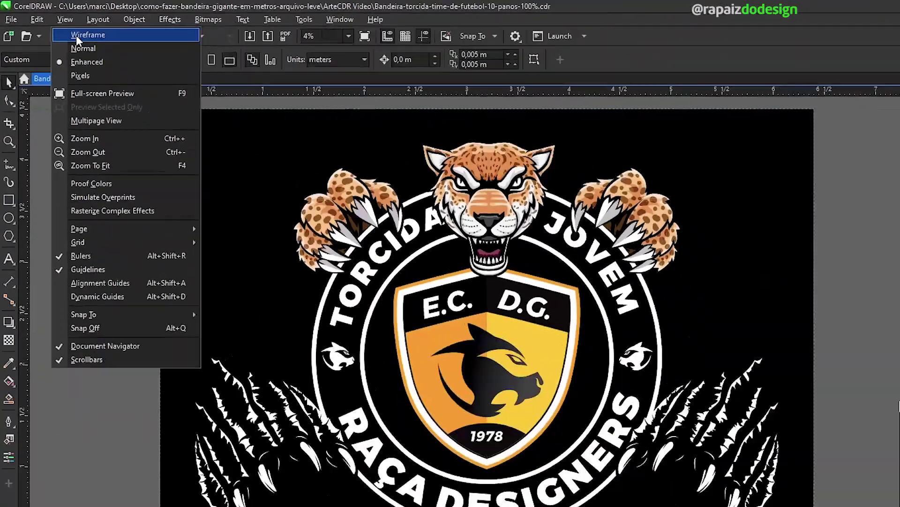
click(164, 82)
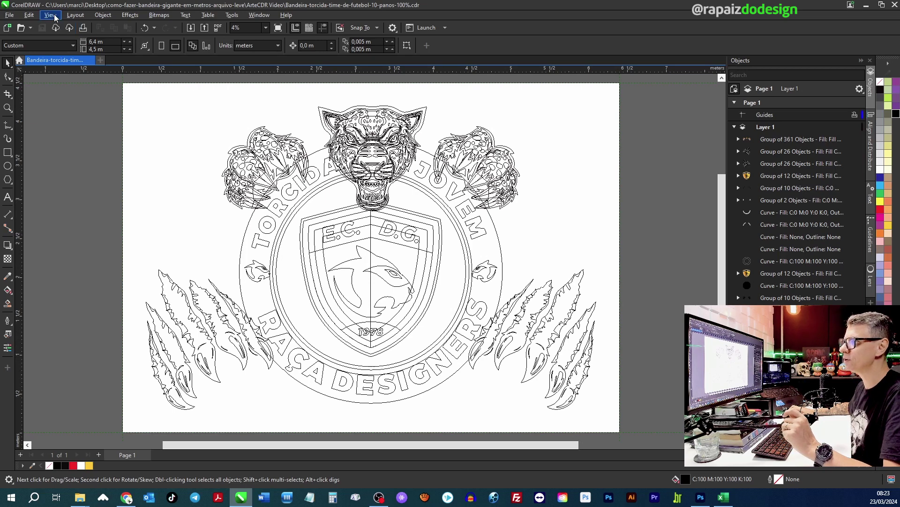
click(52, 15)
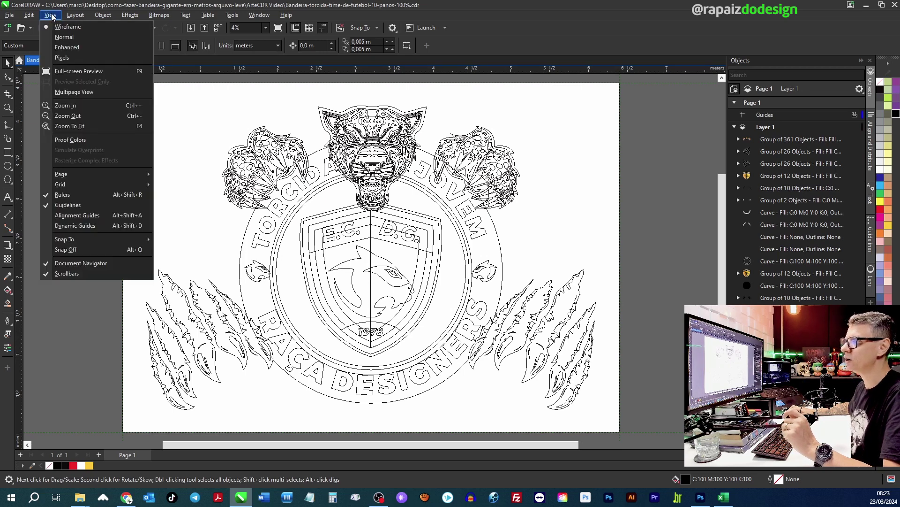
click(61, 48)
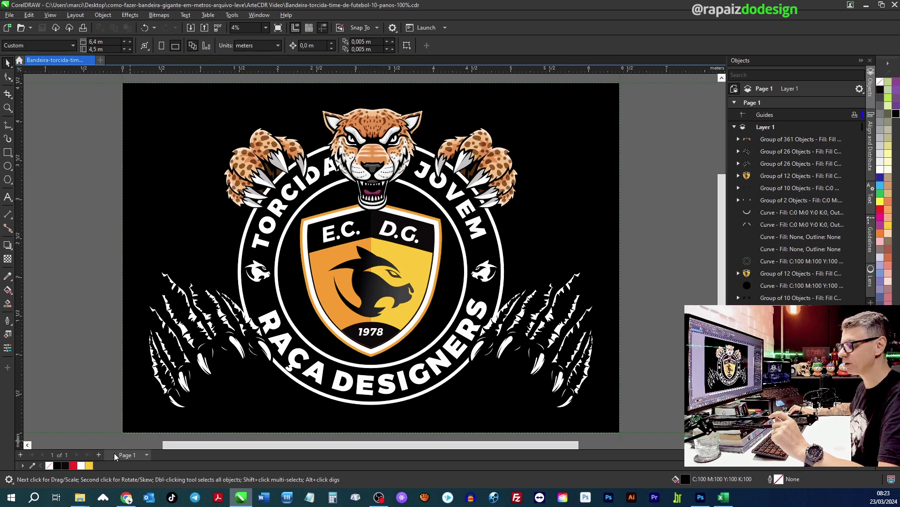
Step: Switch to File Explorer and rename the 1-pano flag file as Bandeira-torcida-time-de-futebol-1-pano-10%
click(80, 497)
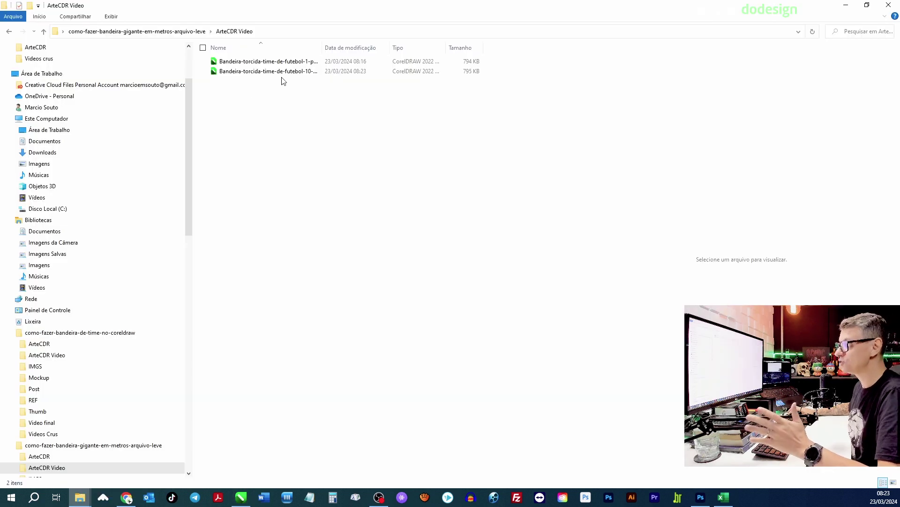
drag(322, 48, 358, 48)
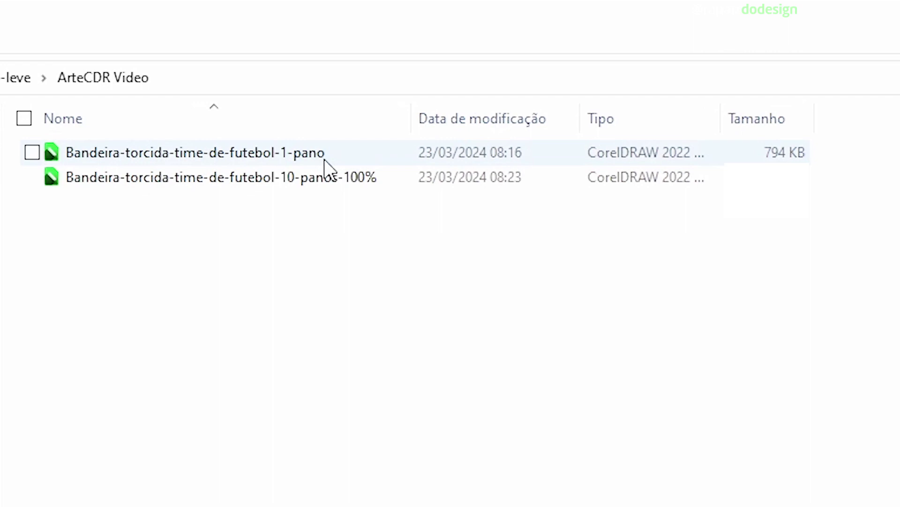
click(324, 162)
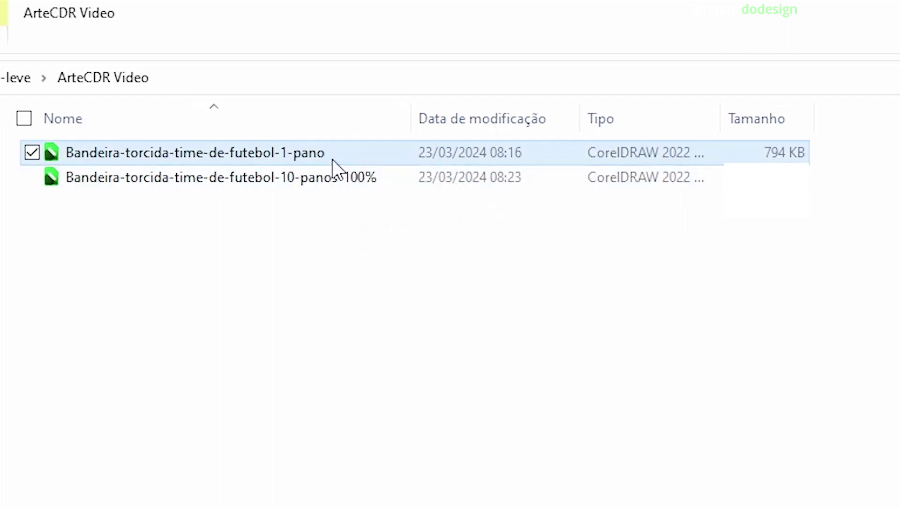
click(328, 153)
click(330, 154)
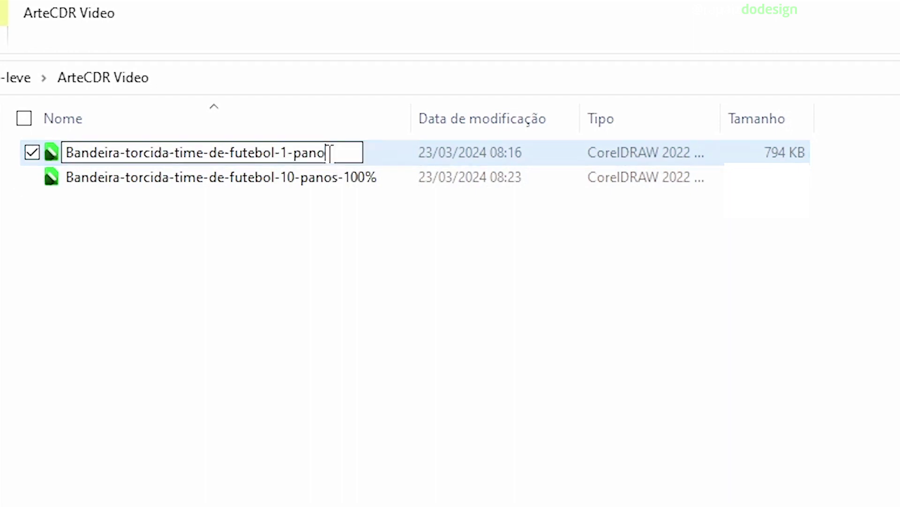
text(-10%)
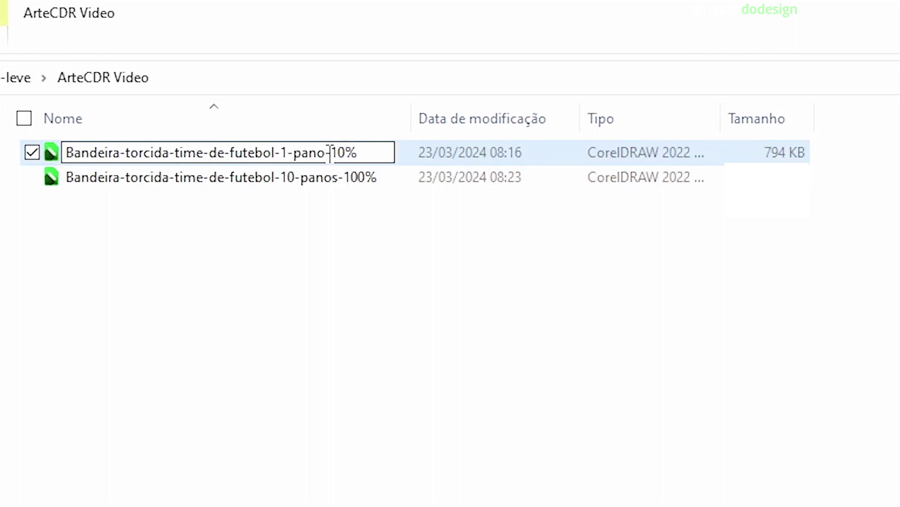
key(Return)
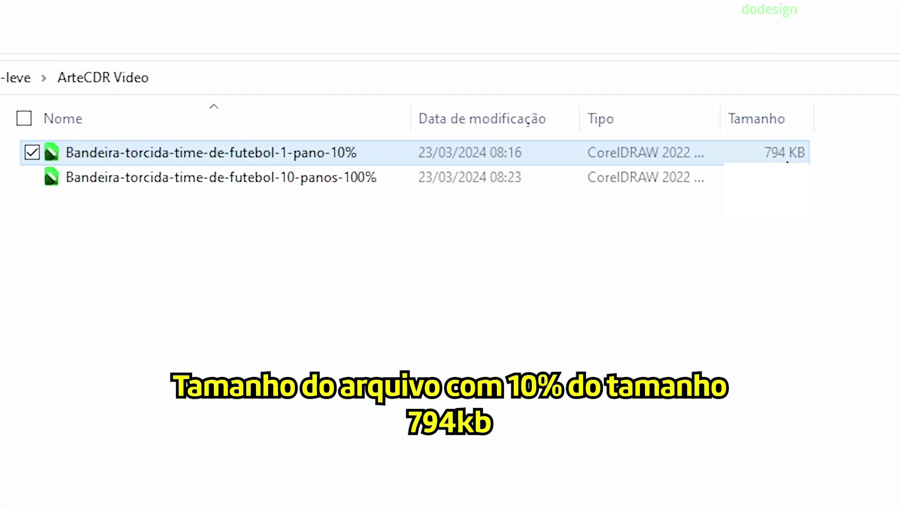
Step: Check the 10-panos-100% file in the folder, and return to CorelDRAW to close its drawing
click(325, 171)
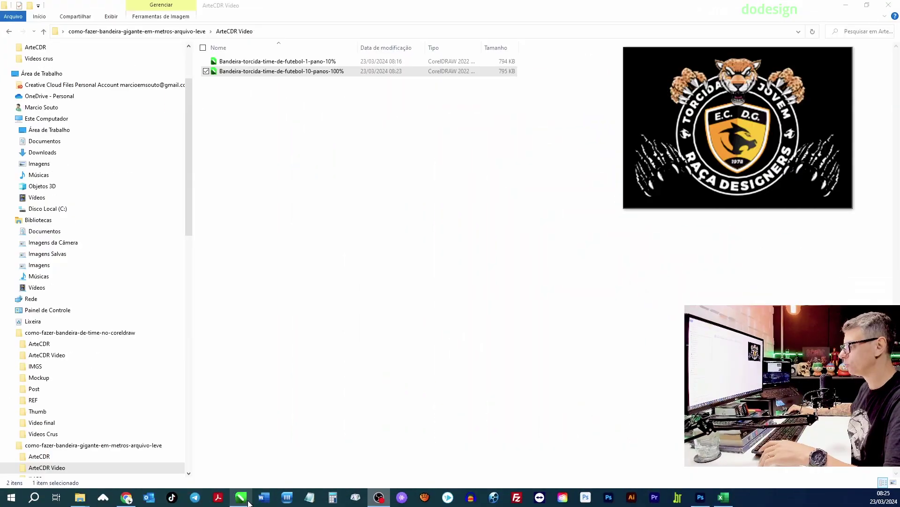
click(248, 501)
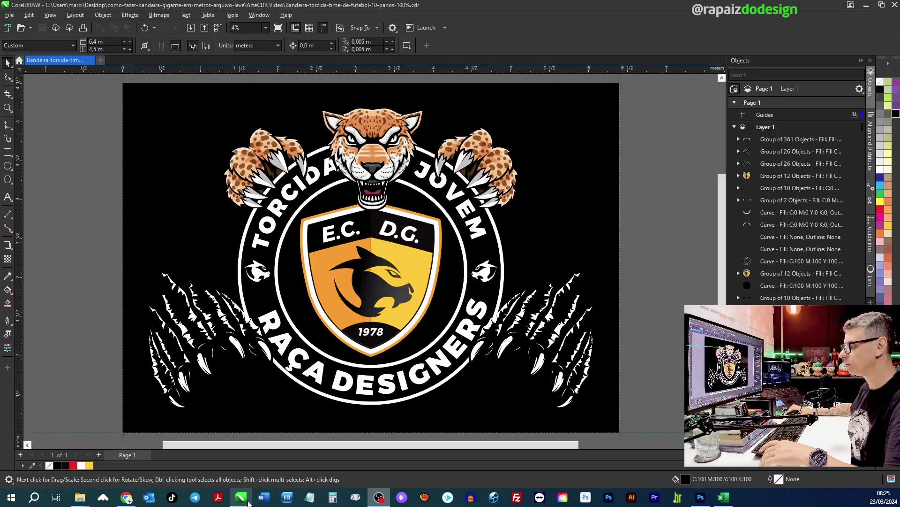
click(91, 60)
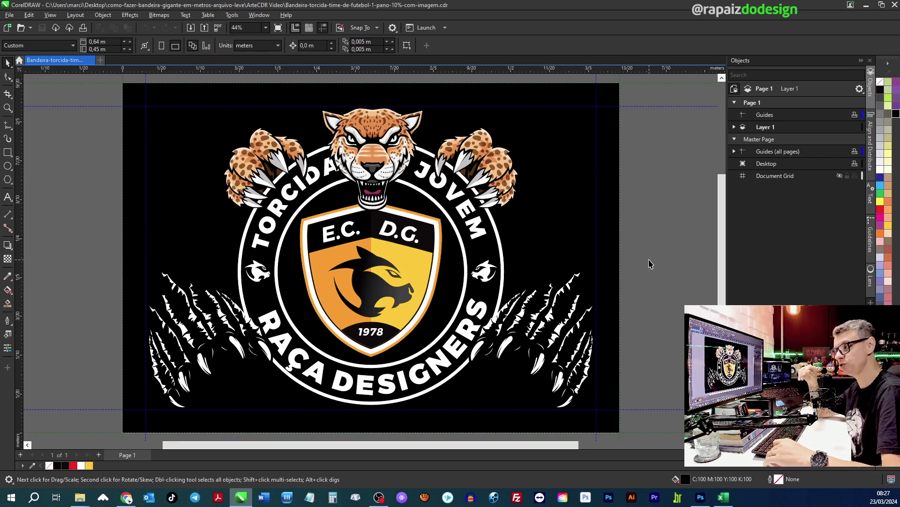
Step: Import male-soccer-player-with-ball-grass-field, penalty-shootout and soccer-game-concept, placing them as small images about 0,13 m wide stacked along the flag's left edge
key(ctrl+i)
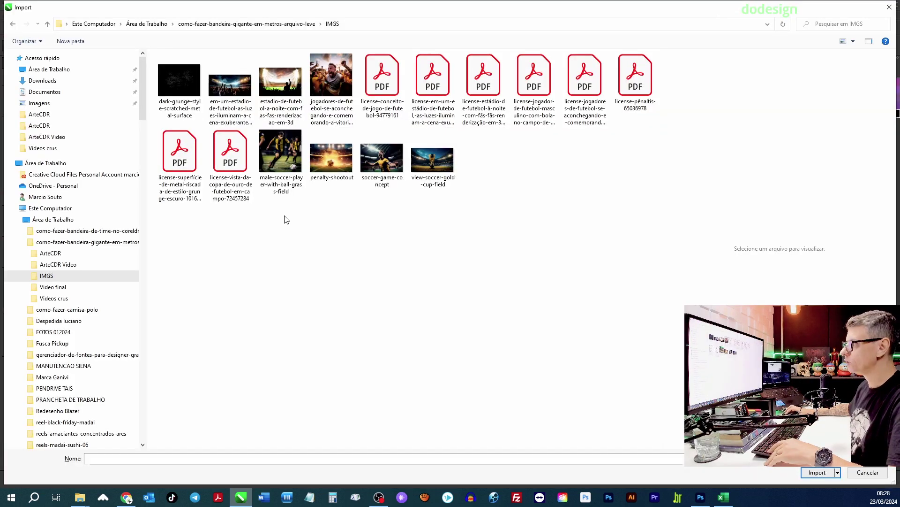
drag(284, 217, 375, 170)
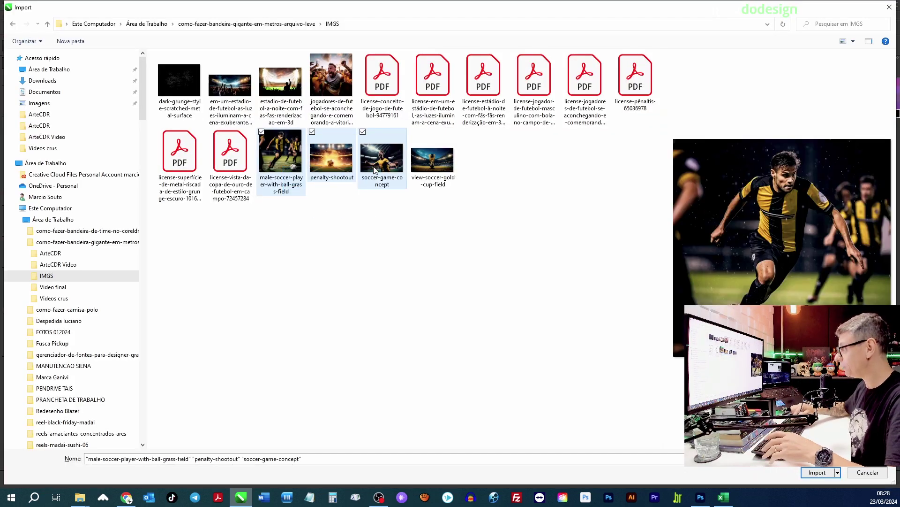
key(Return)
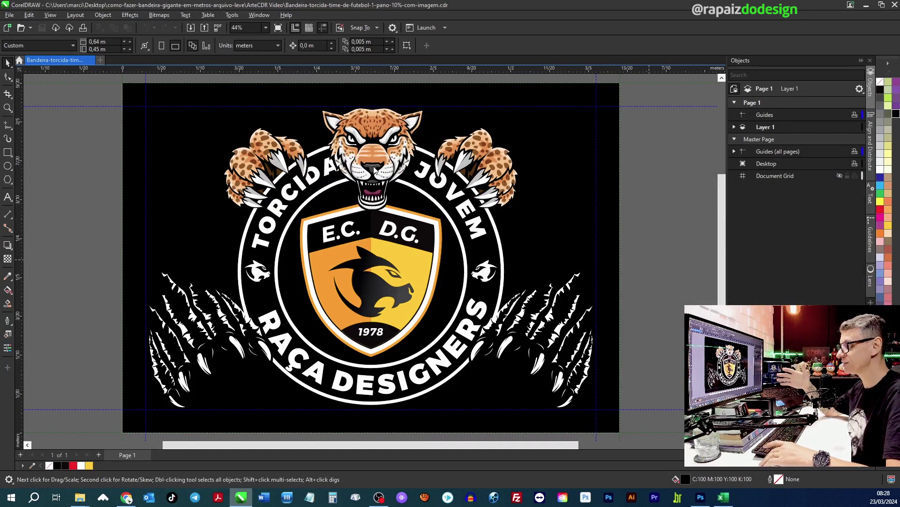
click(376, 170)
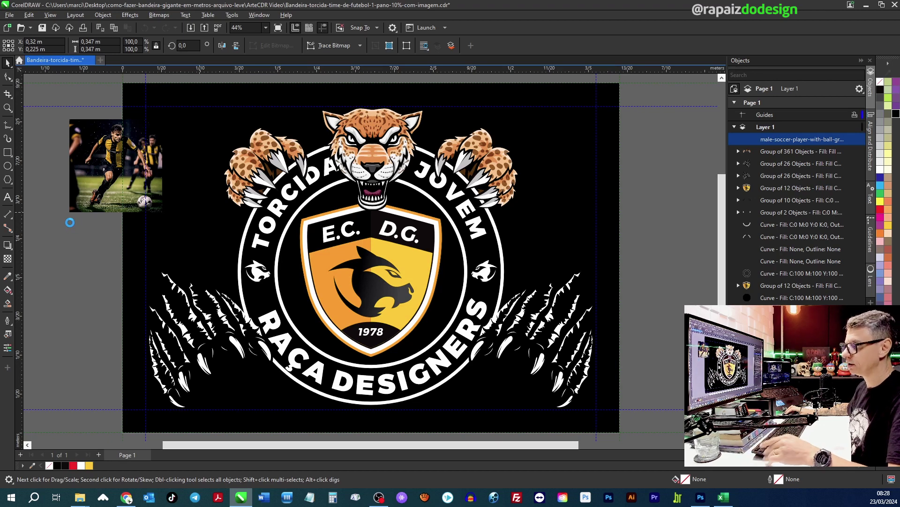
drag(73, 228, 187, 293)
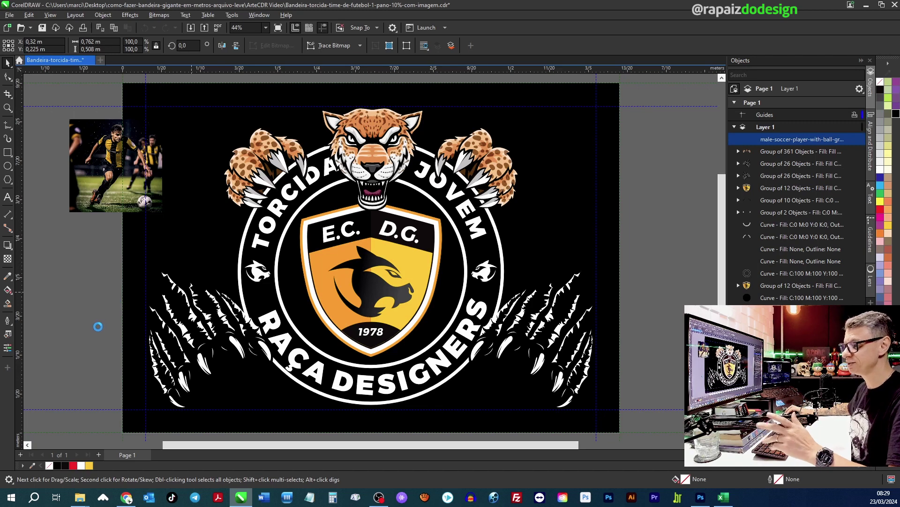
drag(73, 313, 182, 382)
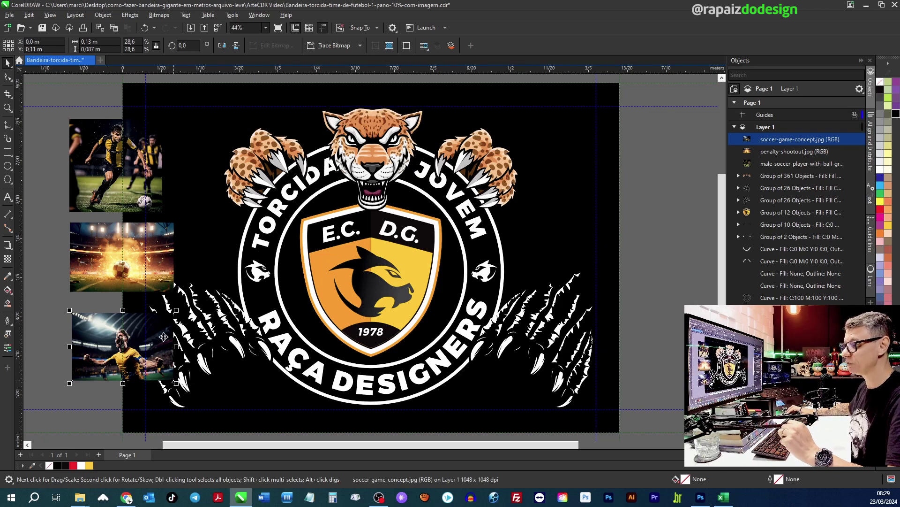
Step: Centre the penalty-shootout image on the page and enlarge it to 0,675 x 0,45 m behind all the flag artwork
click(110, 282)
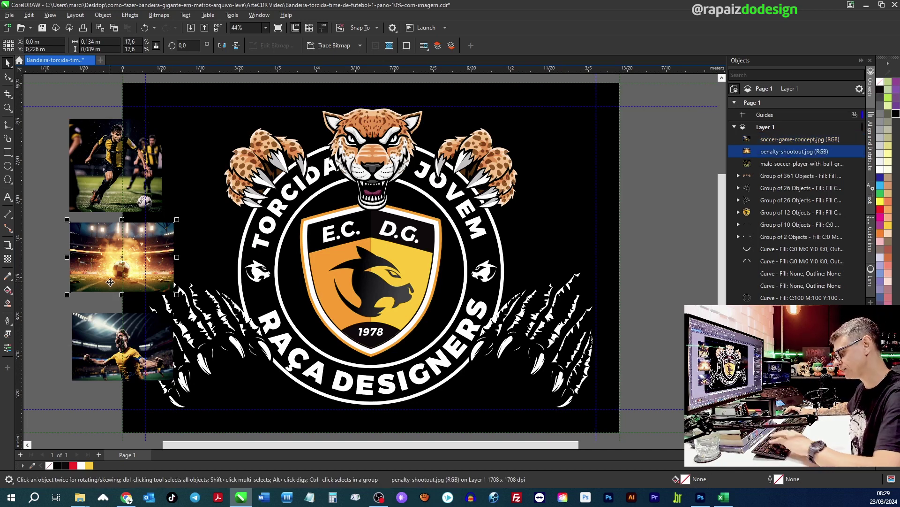
key(p)
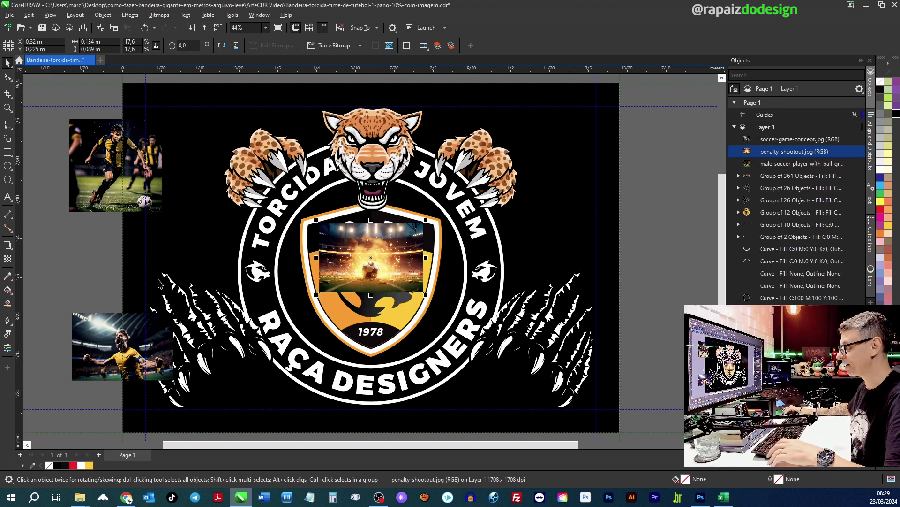
drag(428, 219, 671, 81)
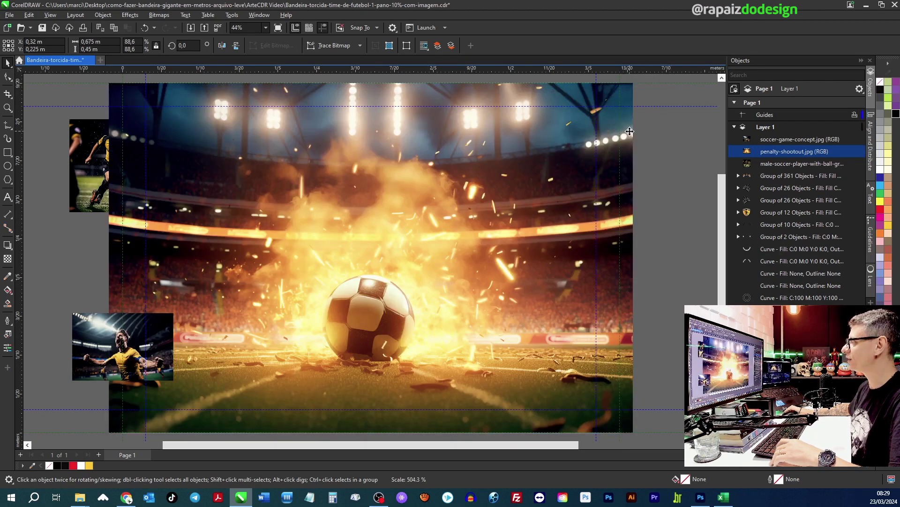
key(shift+Page_Down)
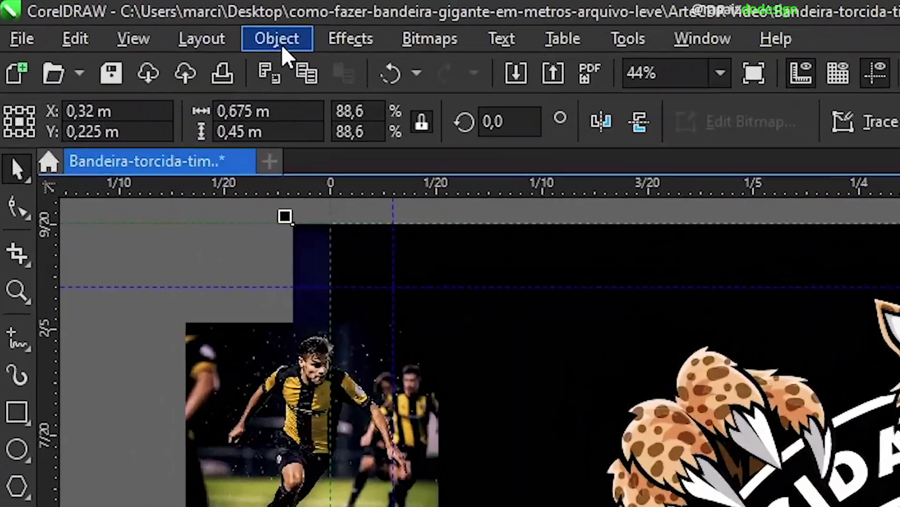
Step: PowerClip the penalty-shootout image inside the flag's black background rectangle
click(103, 14)
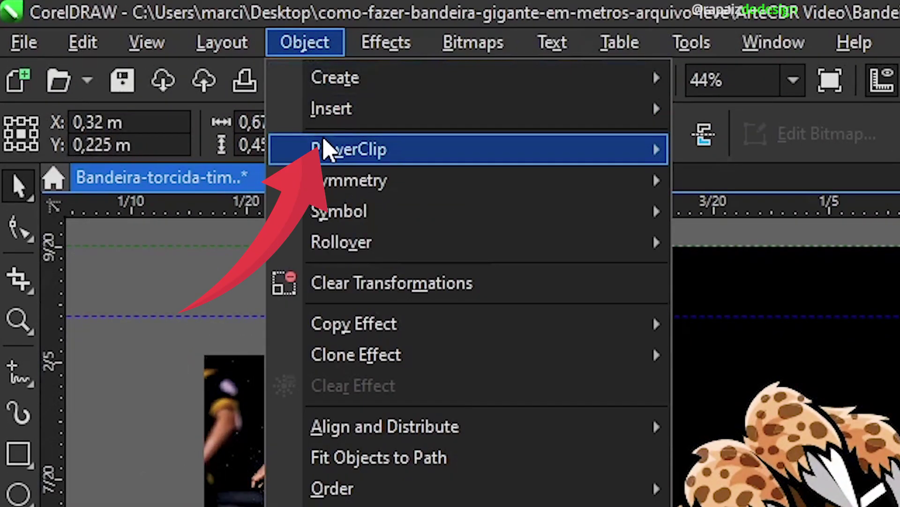
mouse_move(328, 144)
click(722, 153)
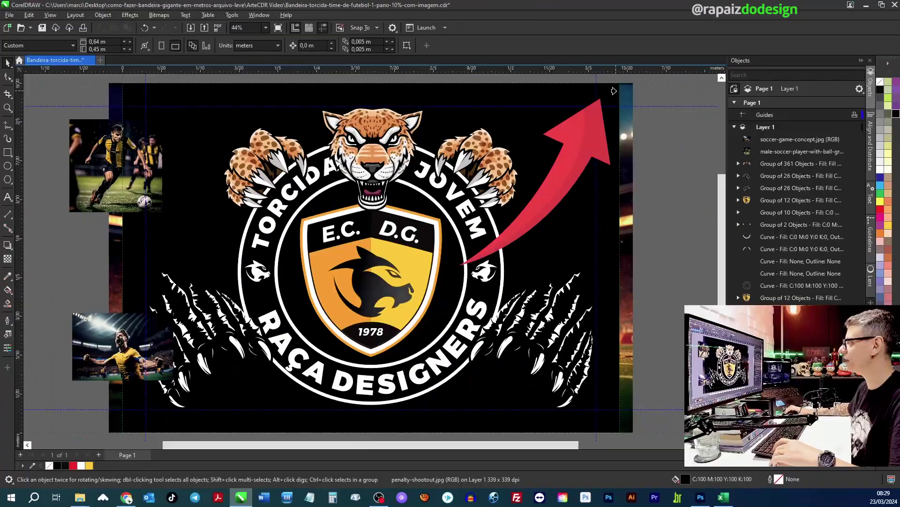
click(616, 94)
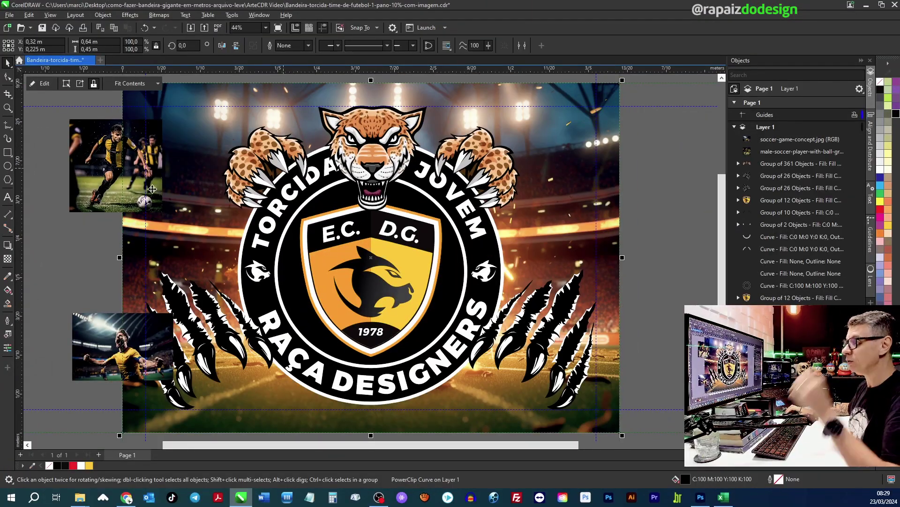
Step: Move the male-soccer-player image to the flag's lower-right area, enlarging it to about 0,344 x 0,344 m and letting it overhang the right edge
click(98, 174)
drag(121, 200, 558, 392)
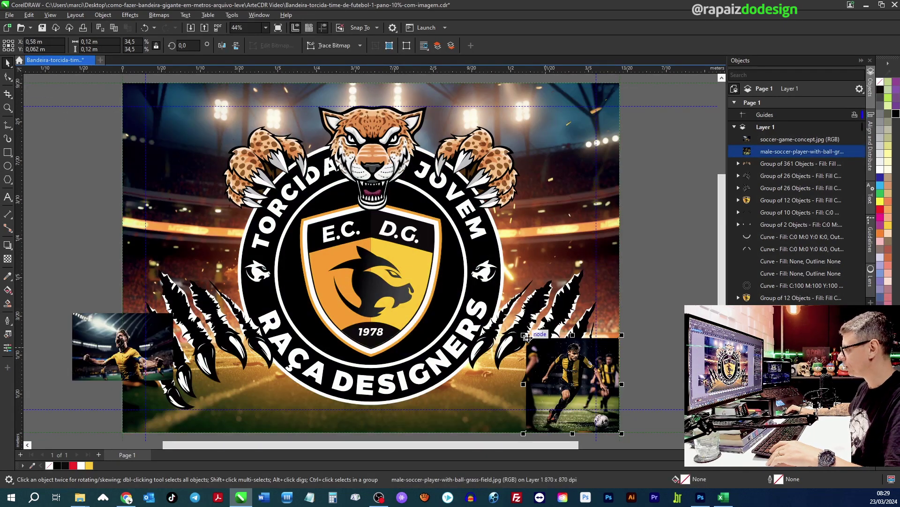
drag(524, 335, 374, 174)
drag(501, 242, 574, 242)
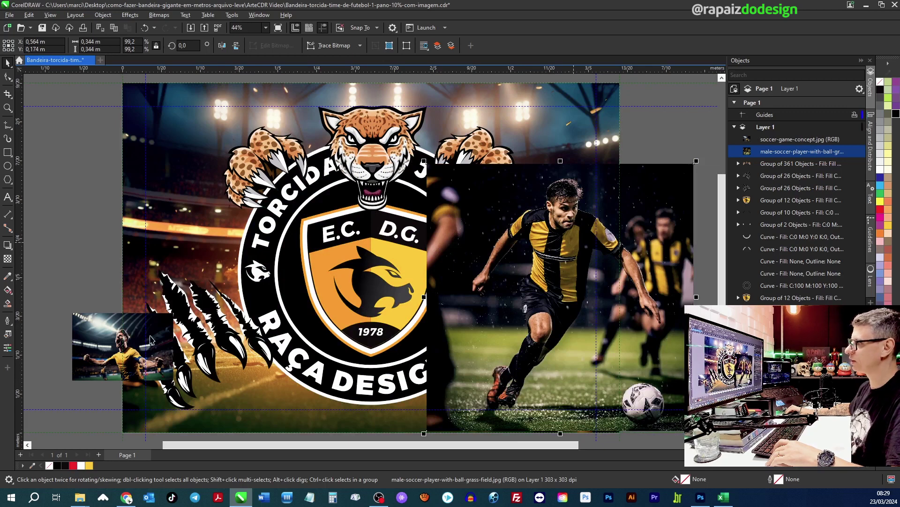
Step: Enlarge the soccer-game-concept image to about 0,339 x 0,226 m and place it at the flag's lower-left corner, overhanging the left edge
click(106, 352)
drag(179, 310, 328, 202)
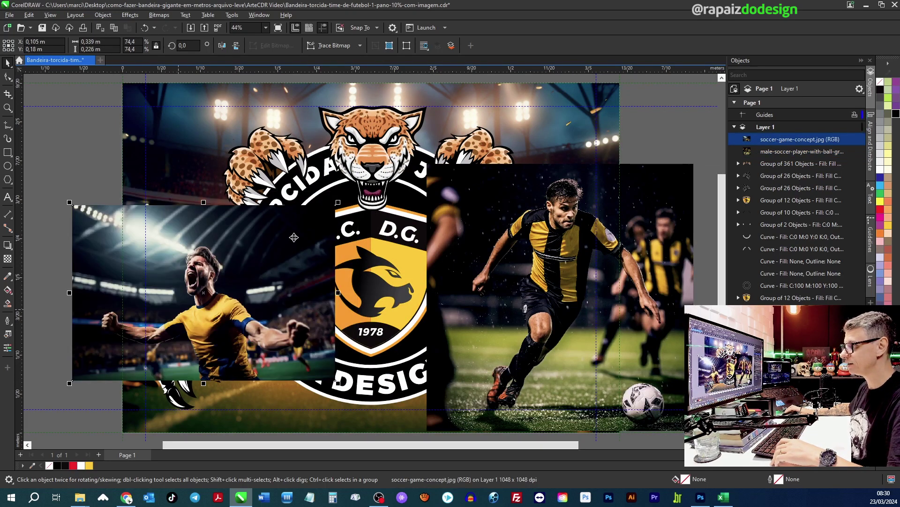
drag(207, 287, 183, 340)
Step: Cut both player images and paste them inside the flag background's PowerClip, above the penalty-shootout photo
shift+click(652, 203)
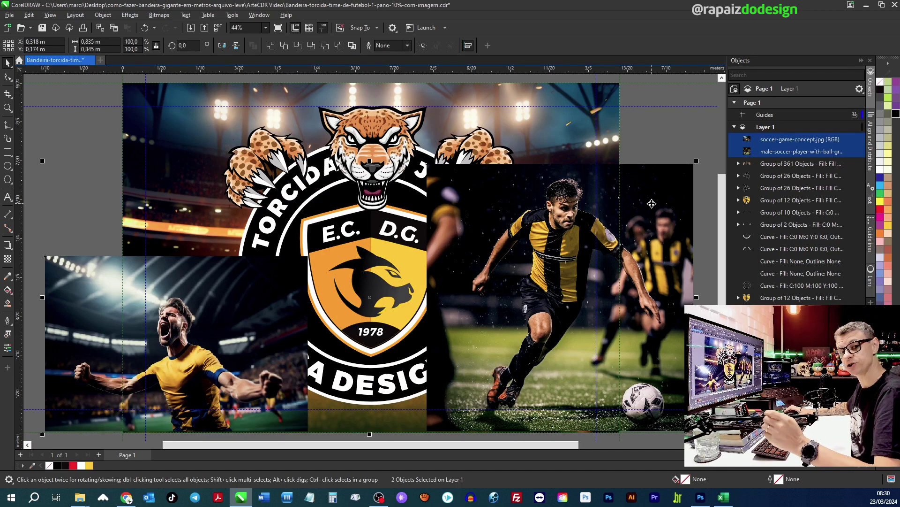
key(ctrl+x)
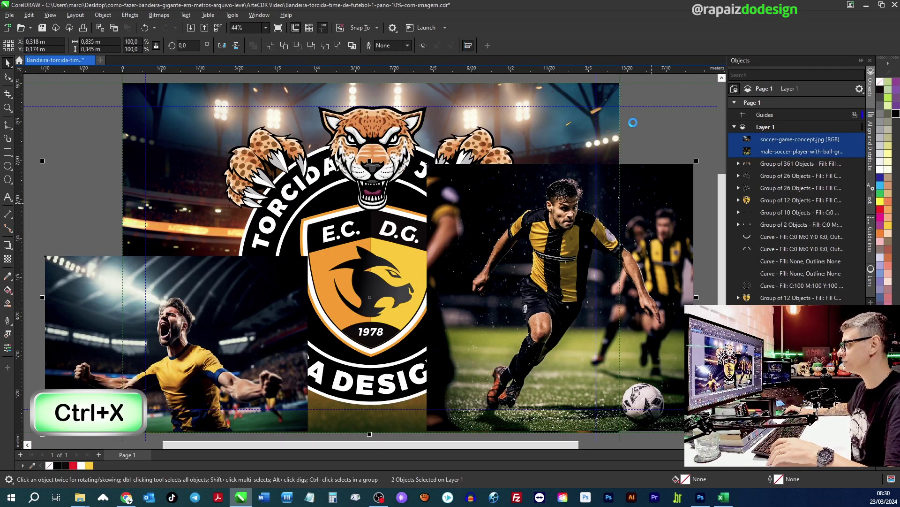
click(607, 99)
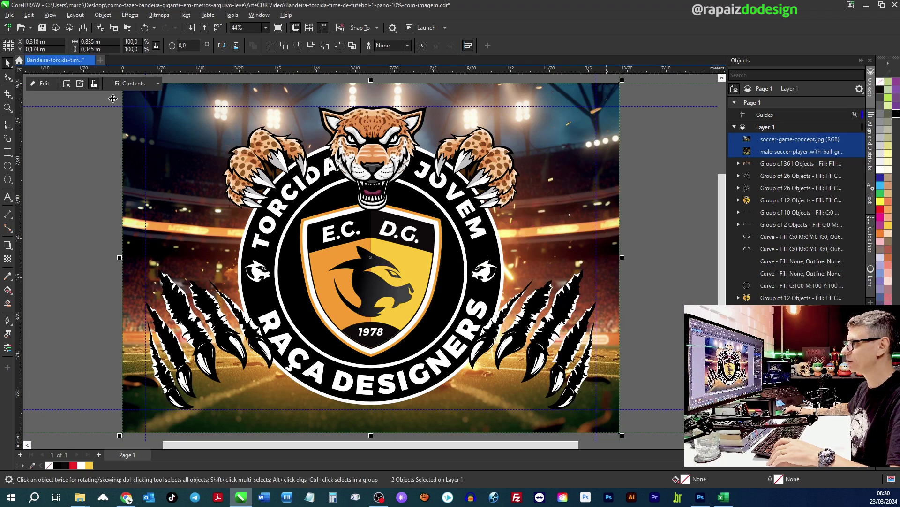
click(43, 86)
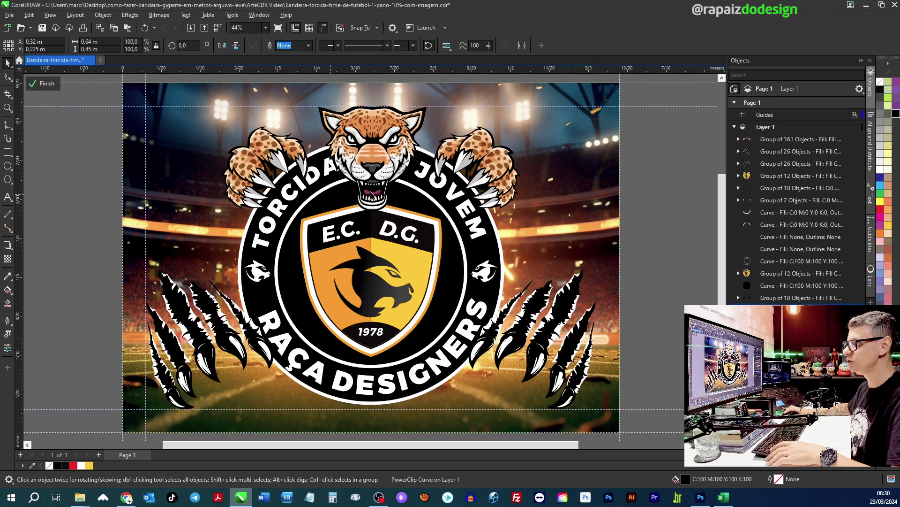
key(ctrl+v)
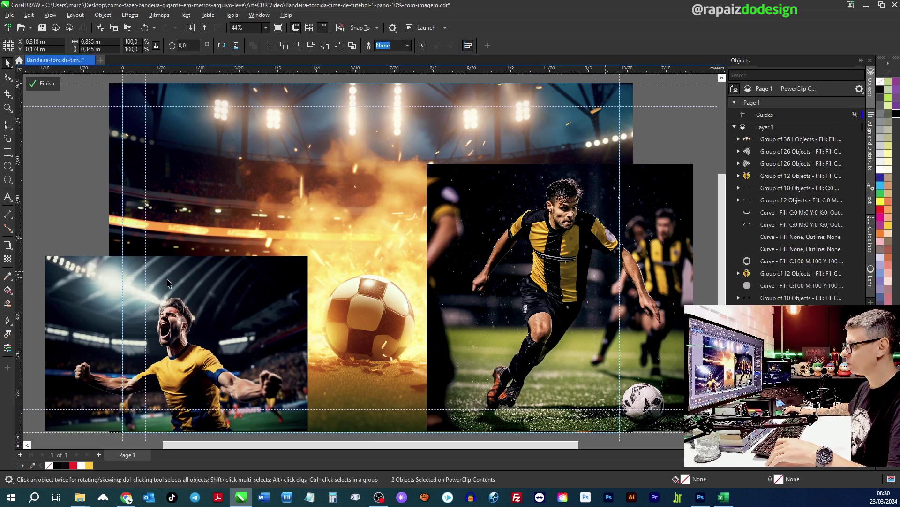
Step: Apply a linear transparency to the soccer-game-concept image, fading it upward from the player's head to its top edge
click(179, 297)
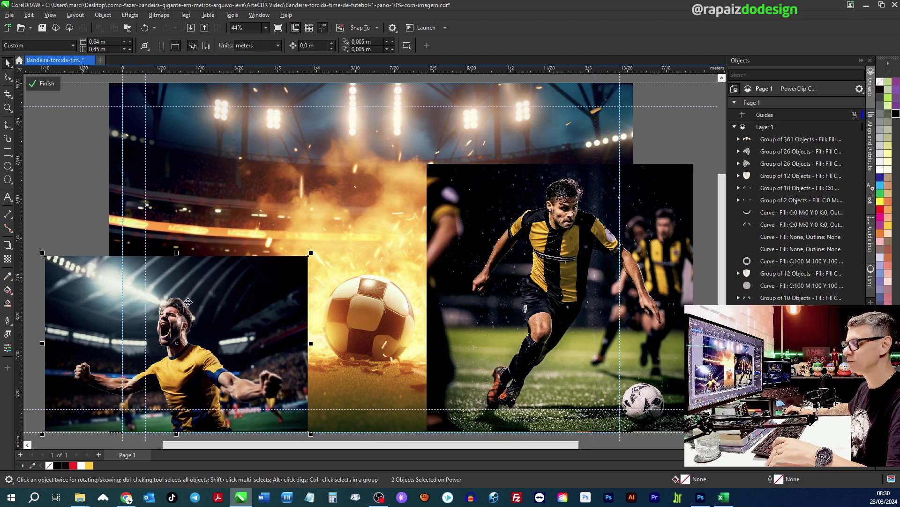
click(94, 294)
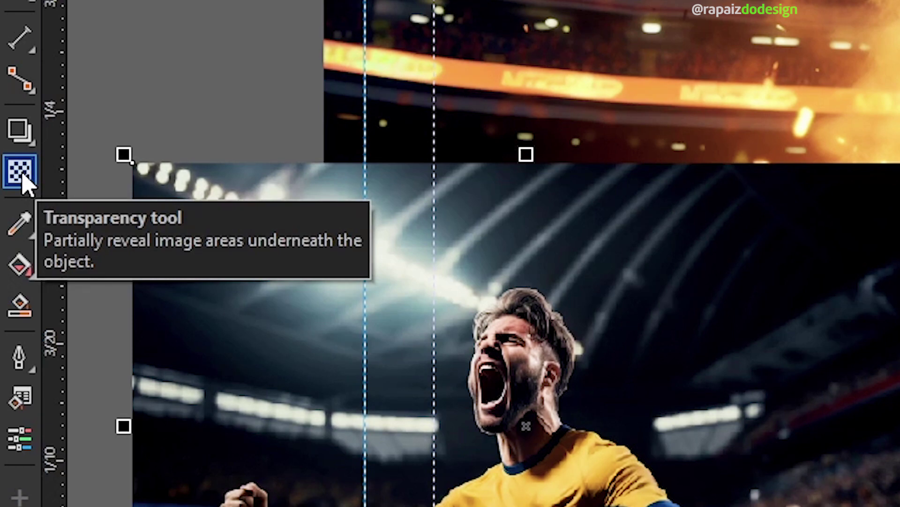
click(20, 171)
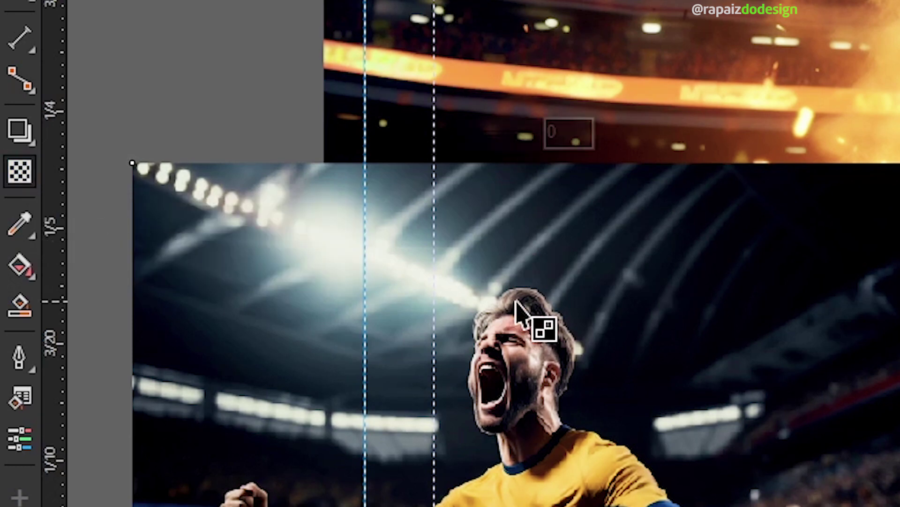
drag(523, 287, 522, 177)
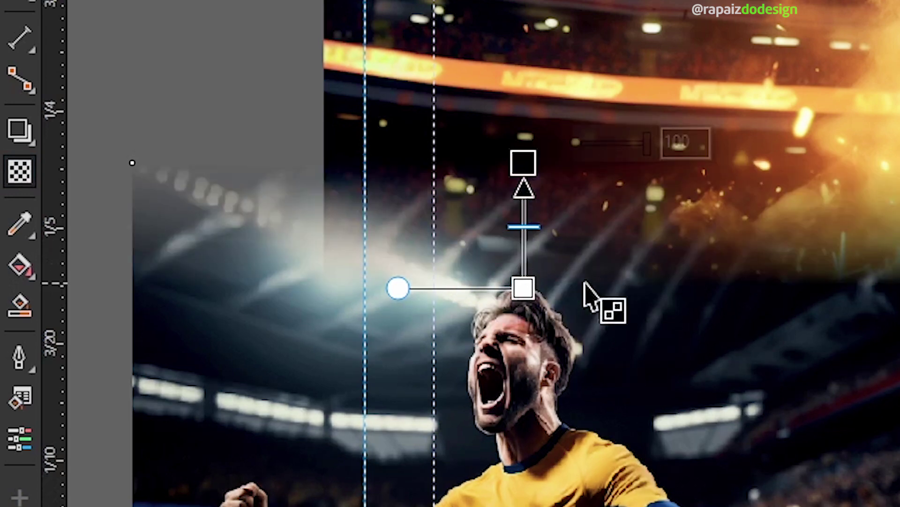
key(space)
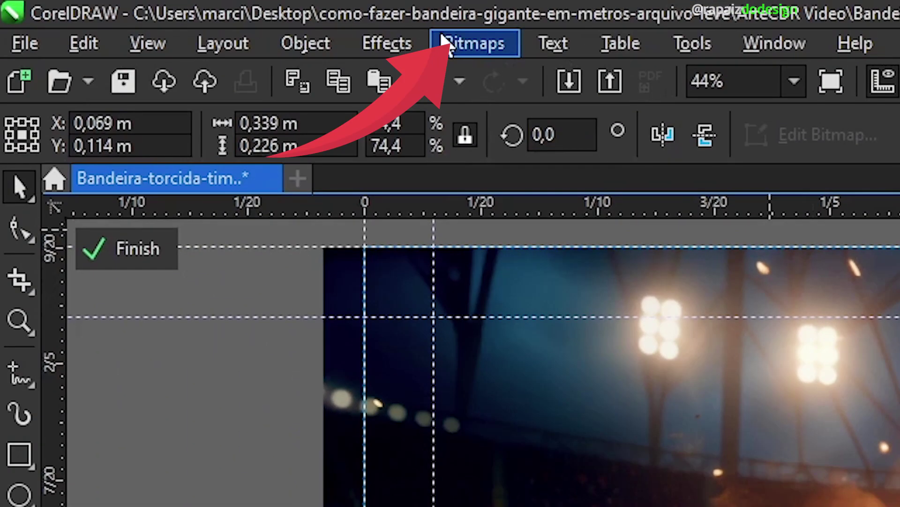
Step: Convert the faded soccer-game-concept image to a 403 dpi CMYK (32-bit) bitmap with a transparent background
click(445, 40)
click(521, 81)
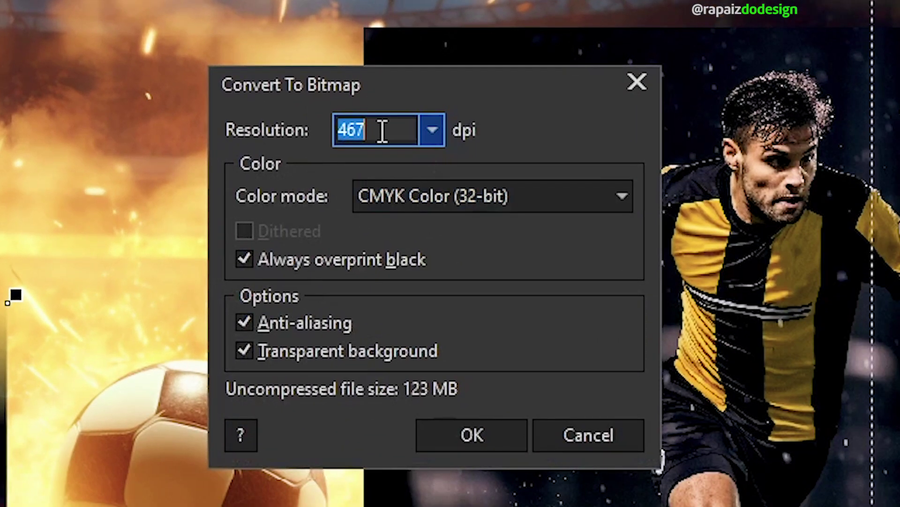
text(403)
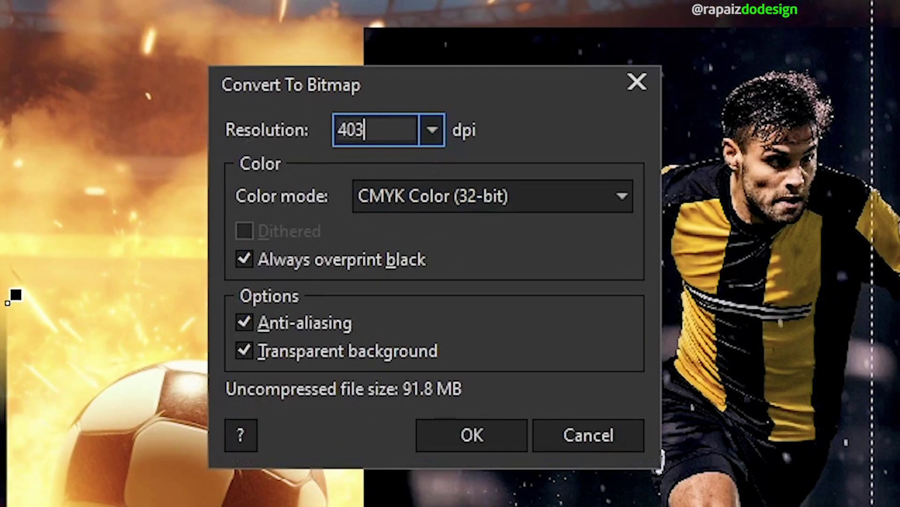
key(Return)
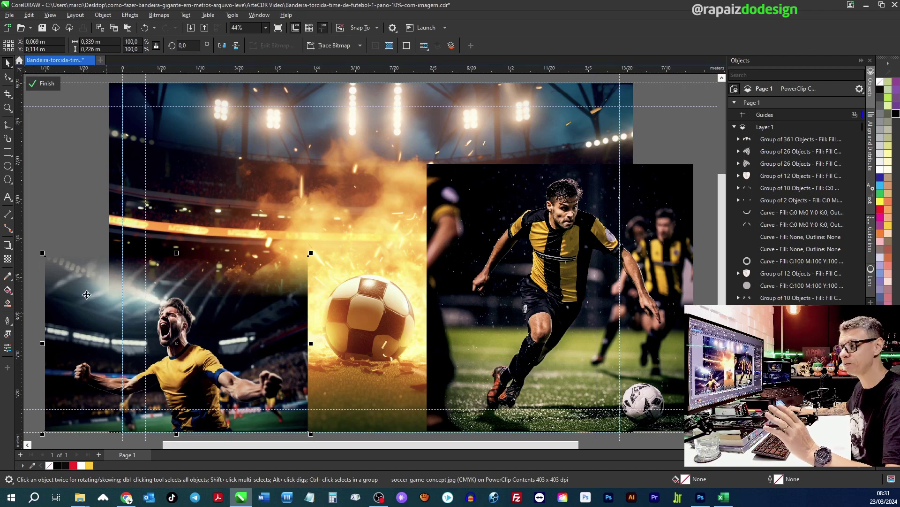
Step: Apply a second linear transparency to the soccer-game-concept image, fading it sideways from near the player's fist to its right edge
click(8, 260)
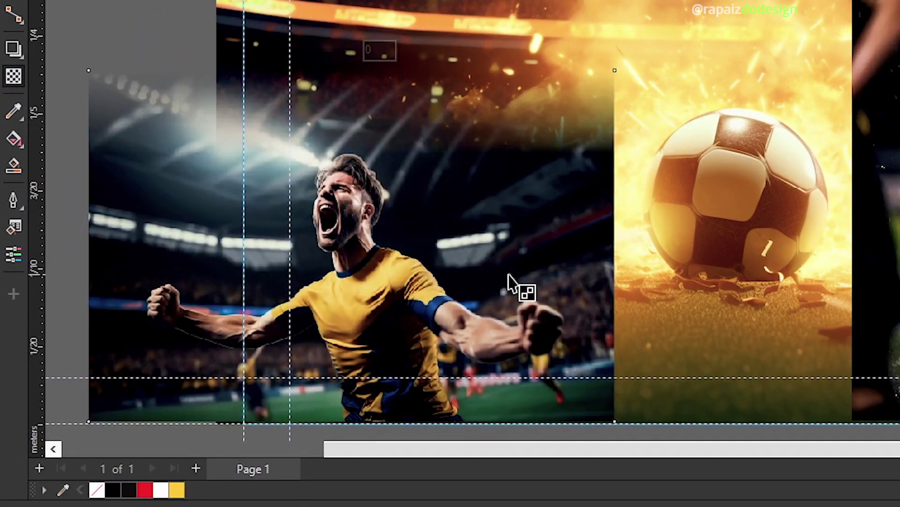
drag(488, 271, 609, 280)
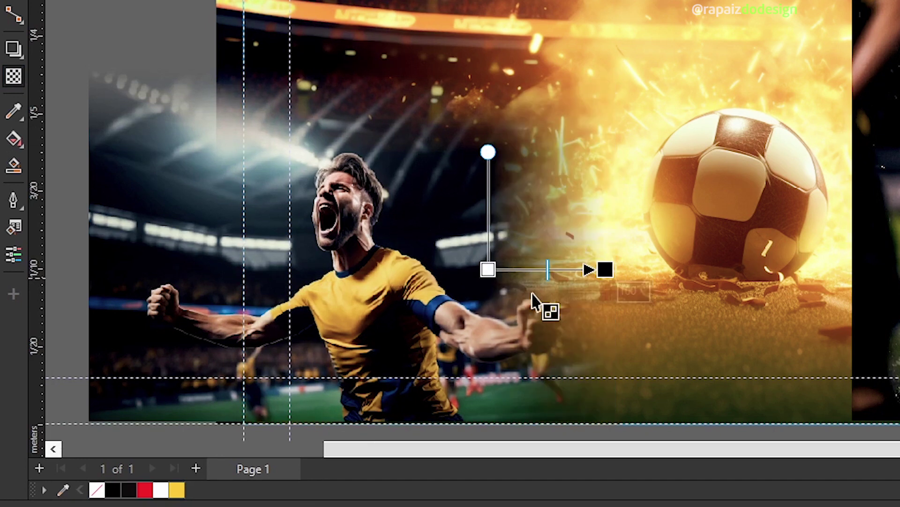
key(space)
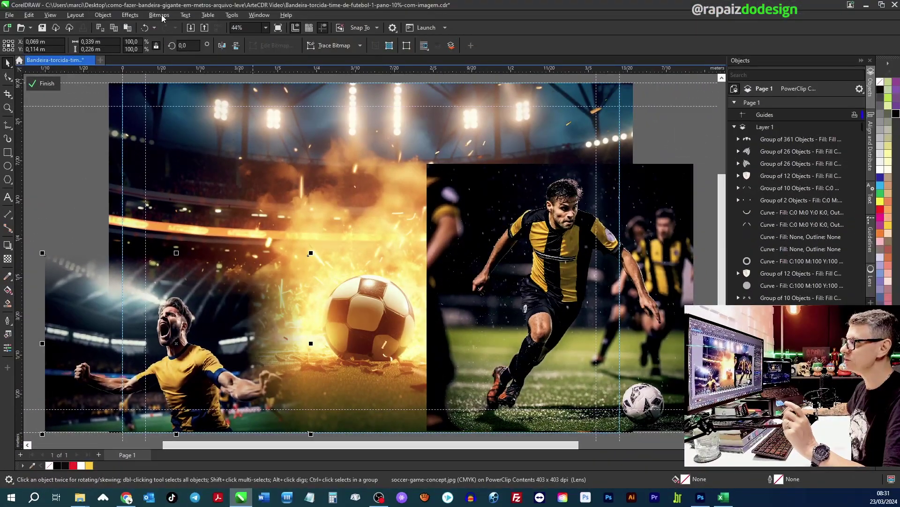
Step: Convert the soccer-game-concept image to a bitmap again at 403 dpi in CMYK, and finish editing the PowerClip contents
click(160, 15)
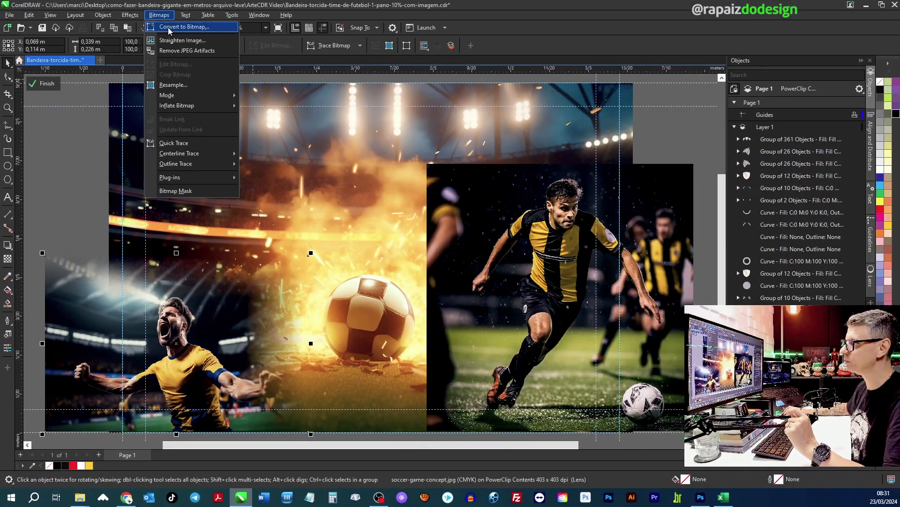
click(168, 30)
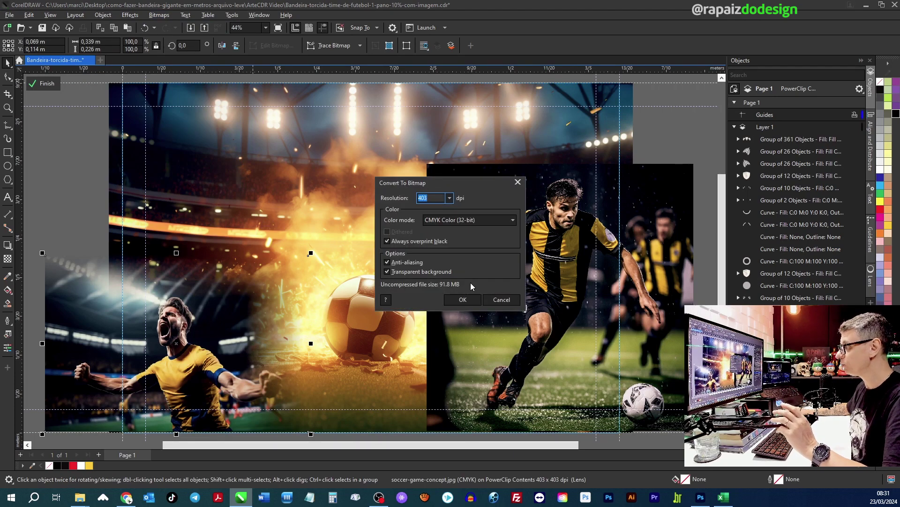
click(469, 299)
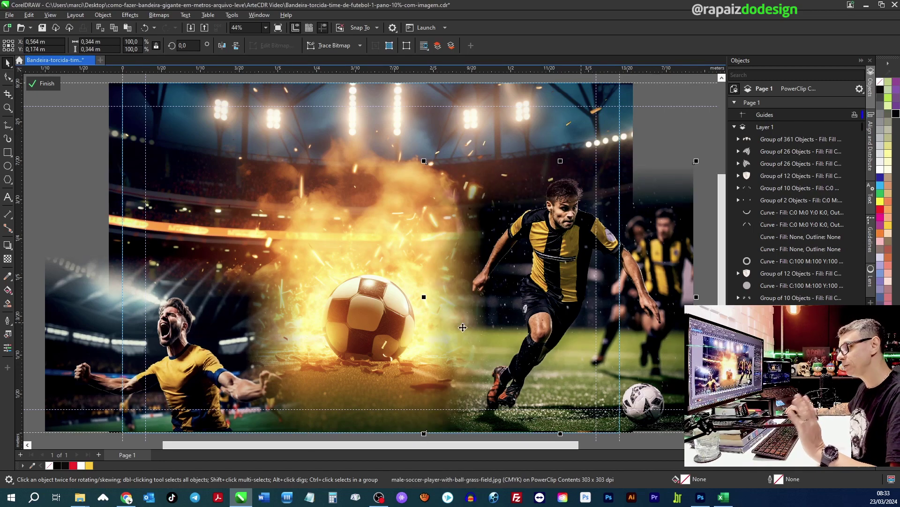
click(47, 84)
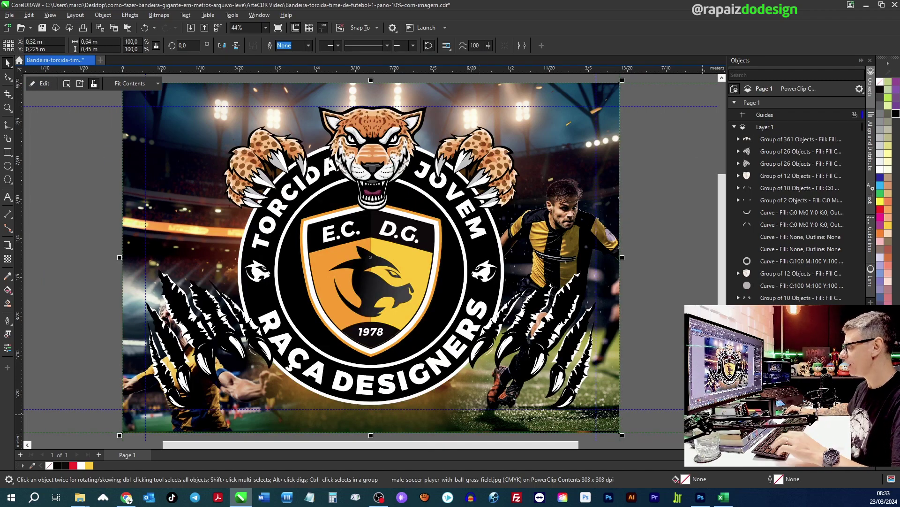
Step: Delete the two black-and-white claw groups on either side of the round emblem
click(581, 369)
key(Delete)
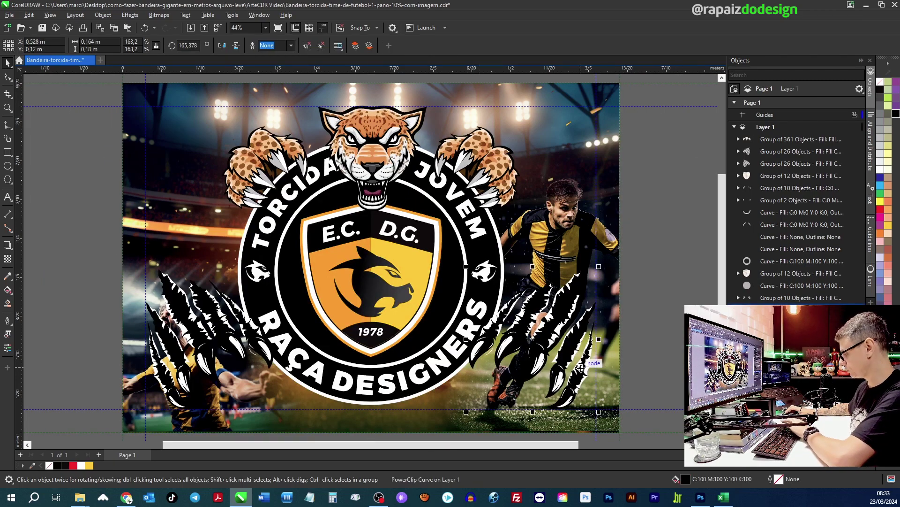
click(222, 327)
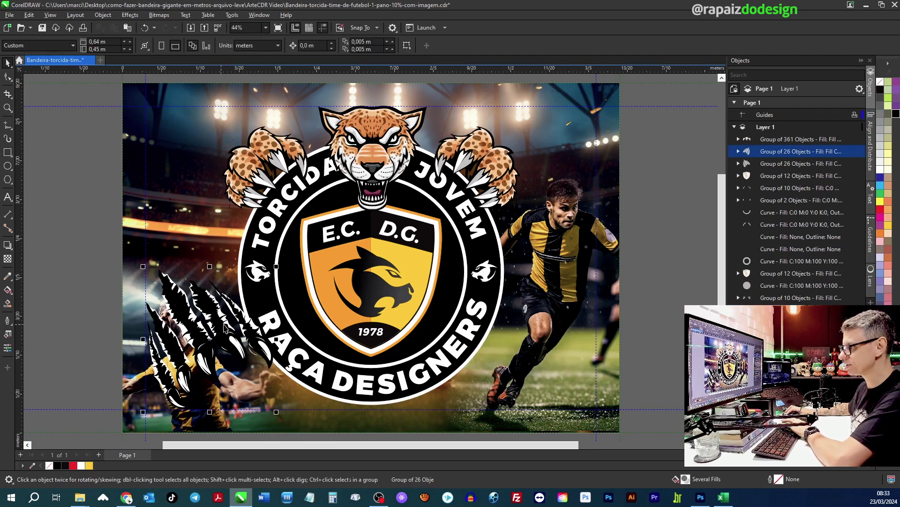
key(Delete)
Step: Reopen the background PowerClip's contents to inspect the full blended photos
click(171, 329)
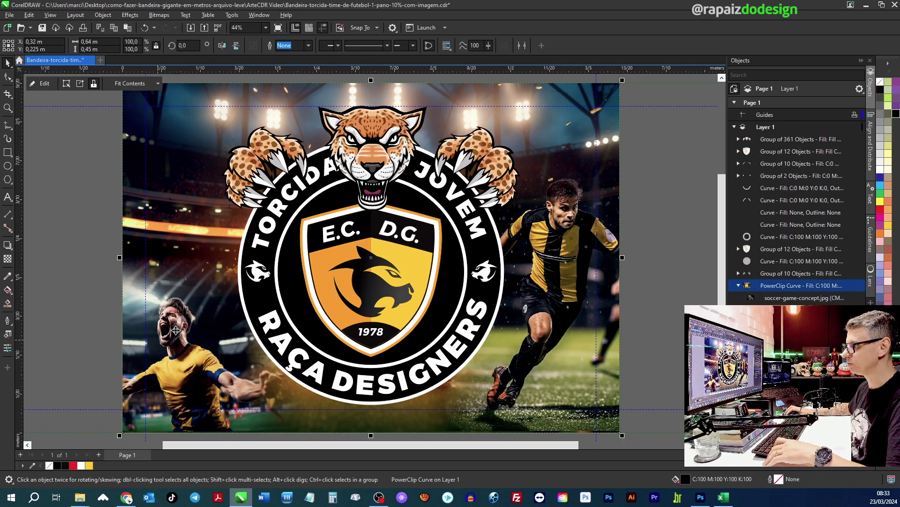
ctrl+click(171, 329)
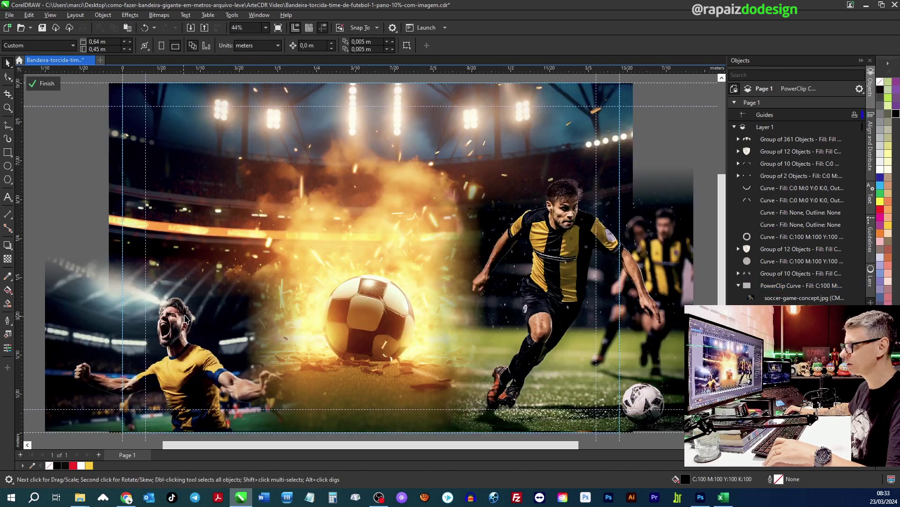
ctrl+click(659, 285)
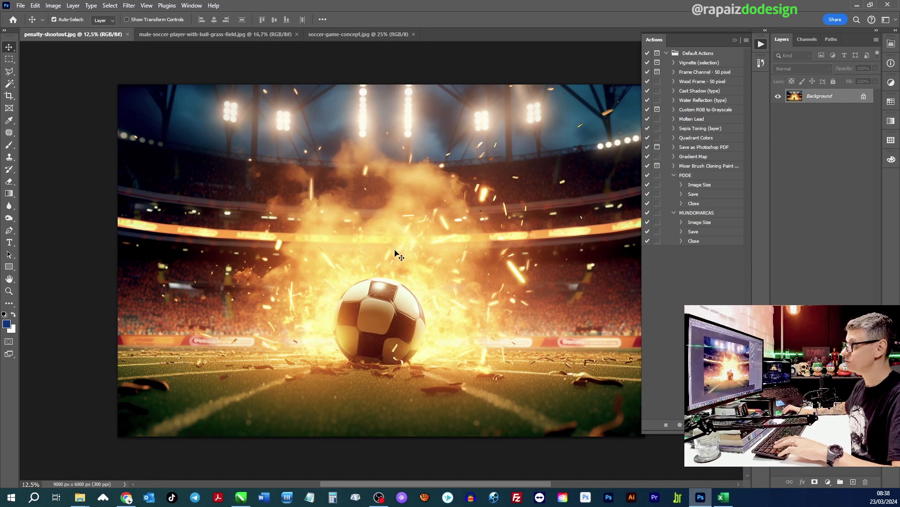
Step: Inspect the ball in the penalty-shootout image up close and check the image's size in centimetres, leaving the size unchanged
key(ctrl+space)
drag(338, 235, 369, 276)
drag(451, 397, 327, 248)
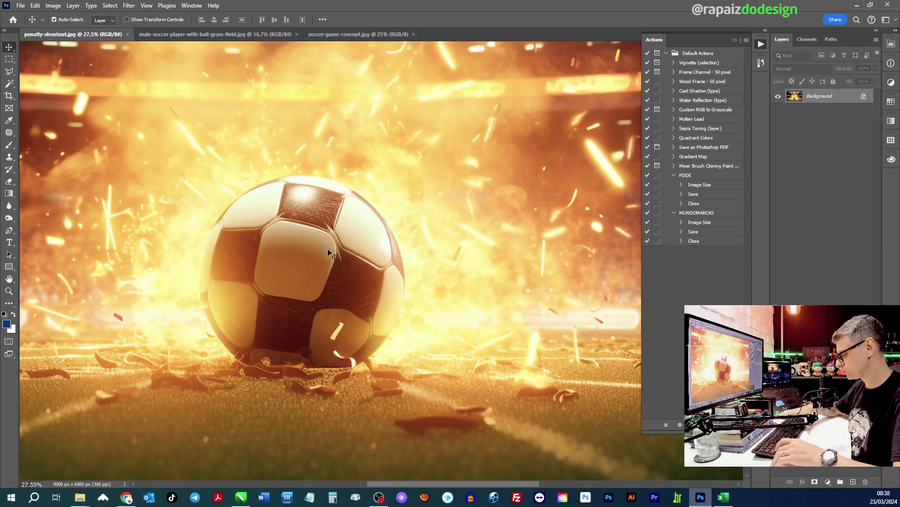
key(ctrl+0)
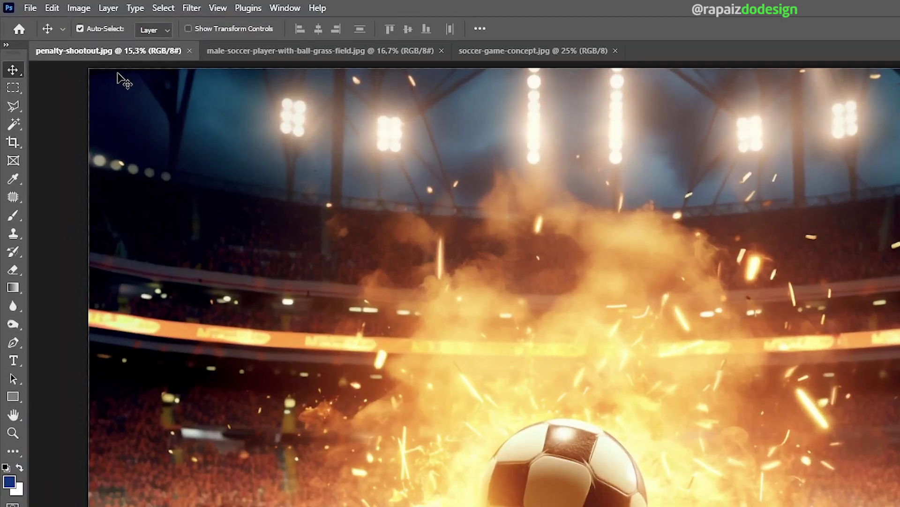
click(86, 9)
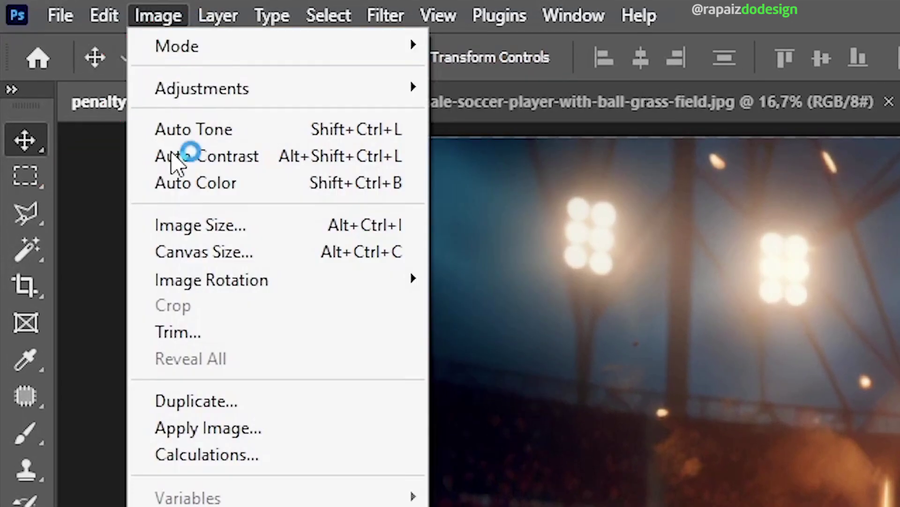
click(173, 225)
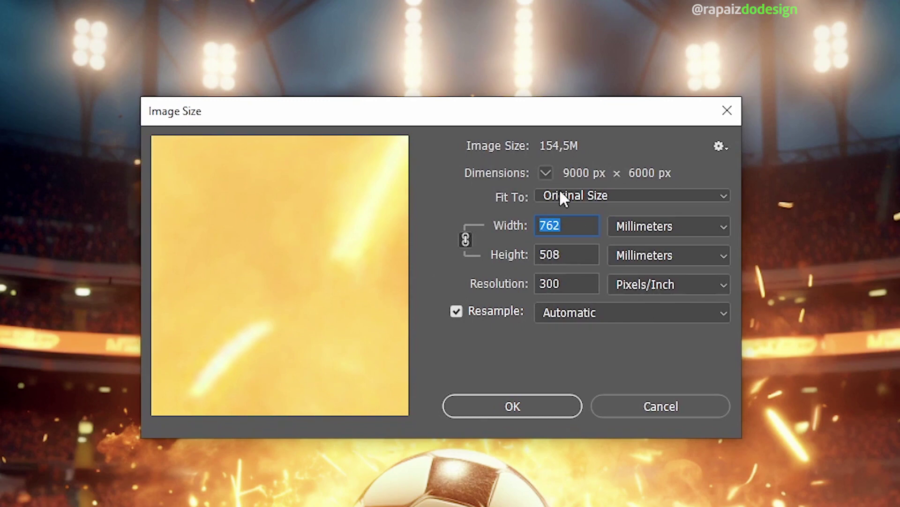
drag(528, 124, 536, 129)
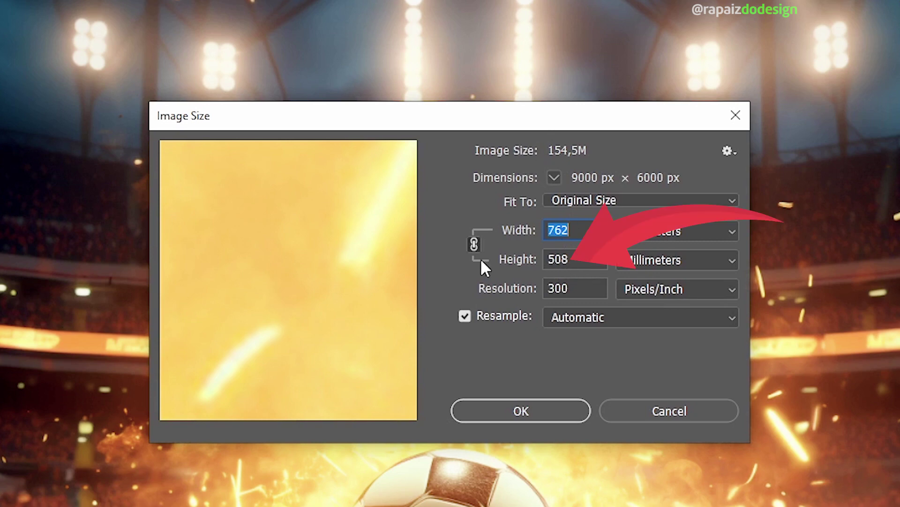
click(698, 234)
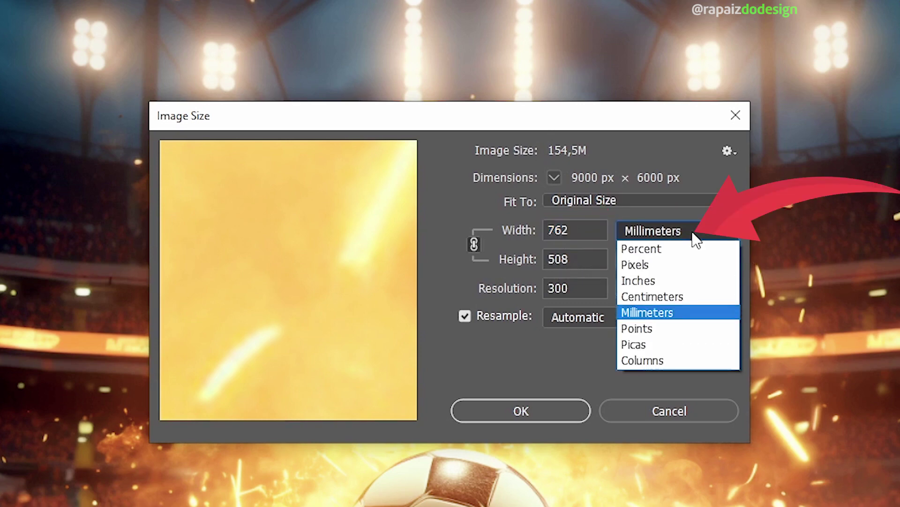
click(665, 297)
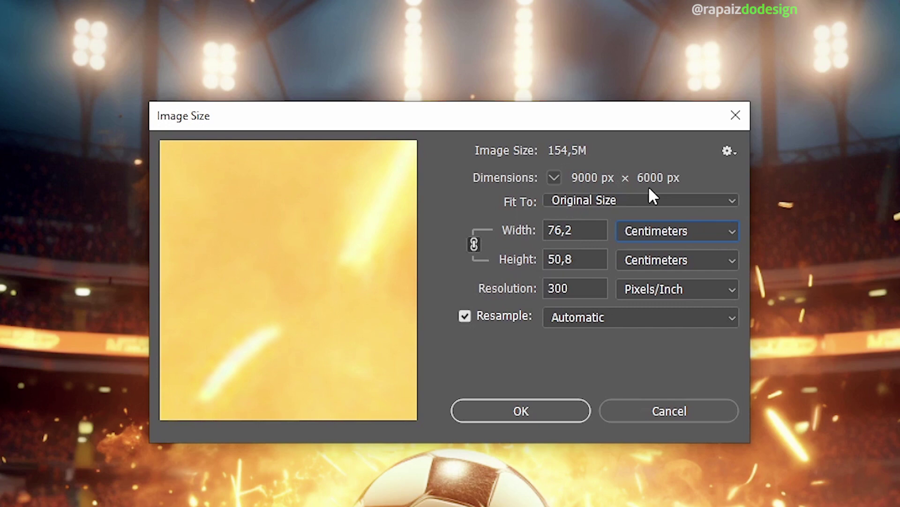
click(675, 412)
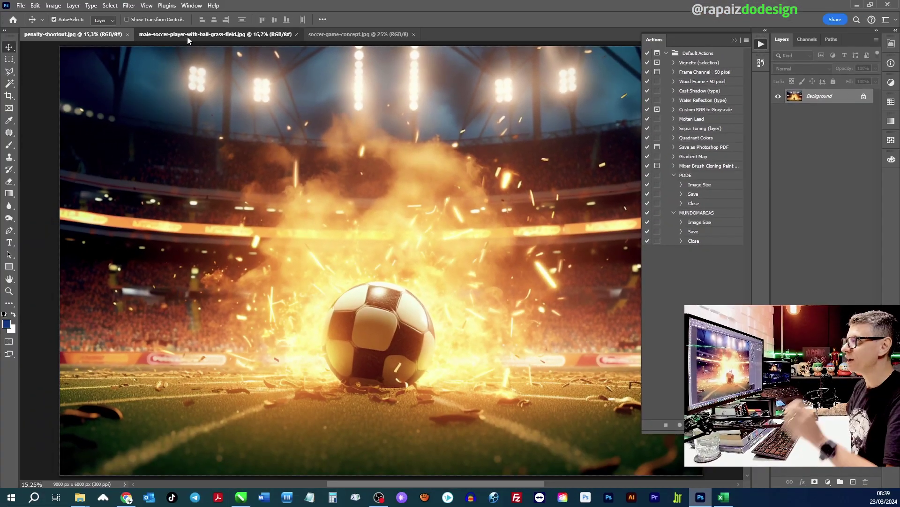
Step: Check the male-soccer-player image's print size in centimetres at 300 pixels/inch without resampling
click(187, 37)
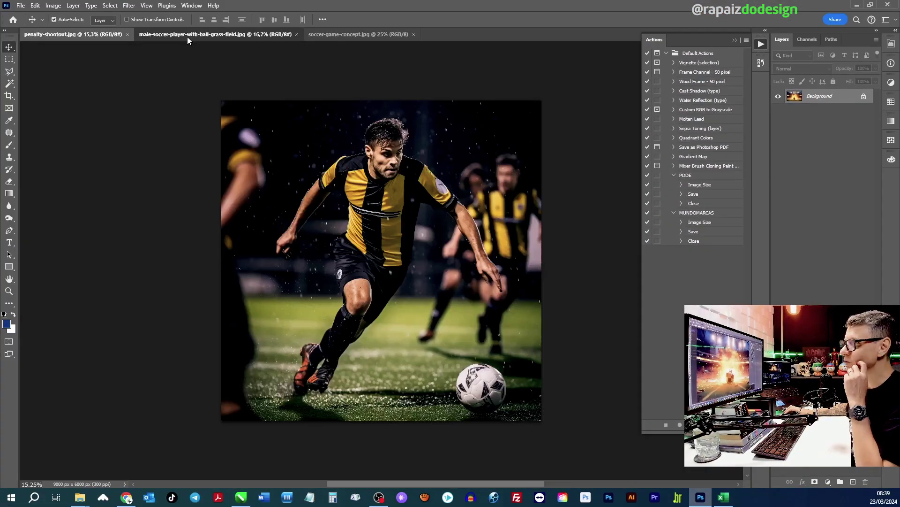
click(53, 5)
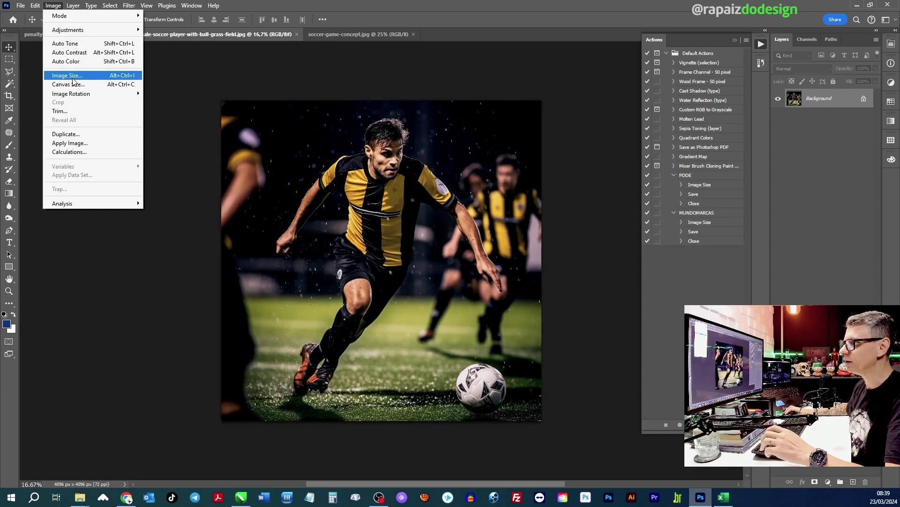
click(90, 77)
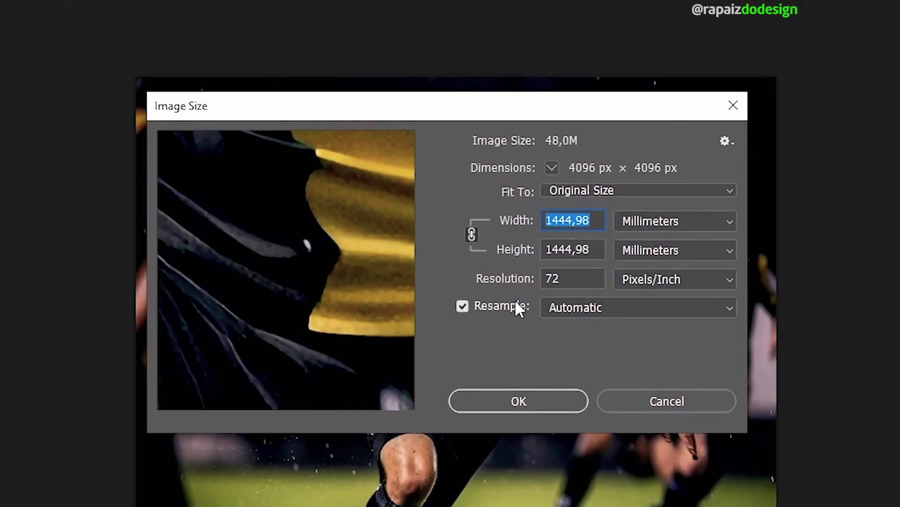
click(462, 305)
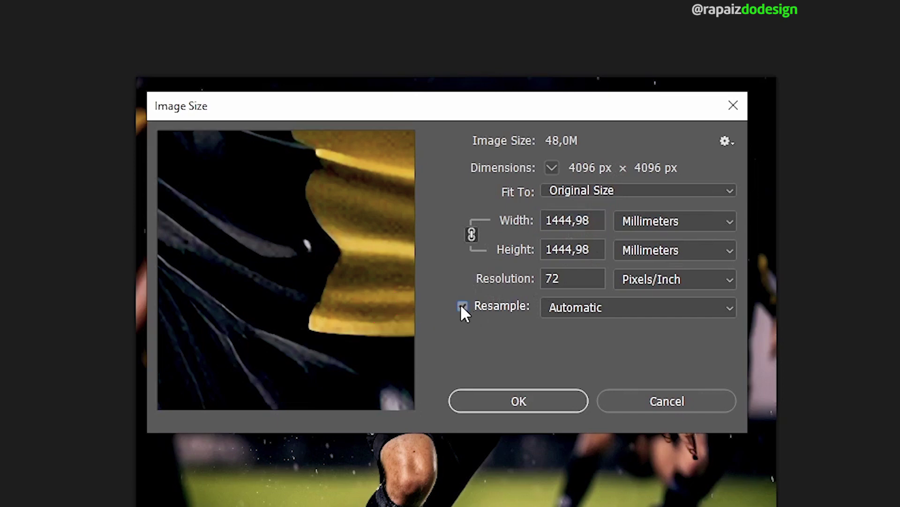
drag(579, 280, 543, 281)
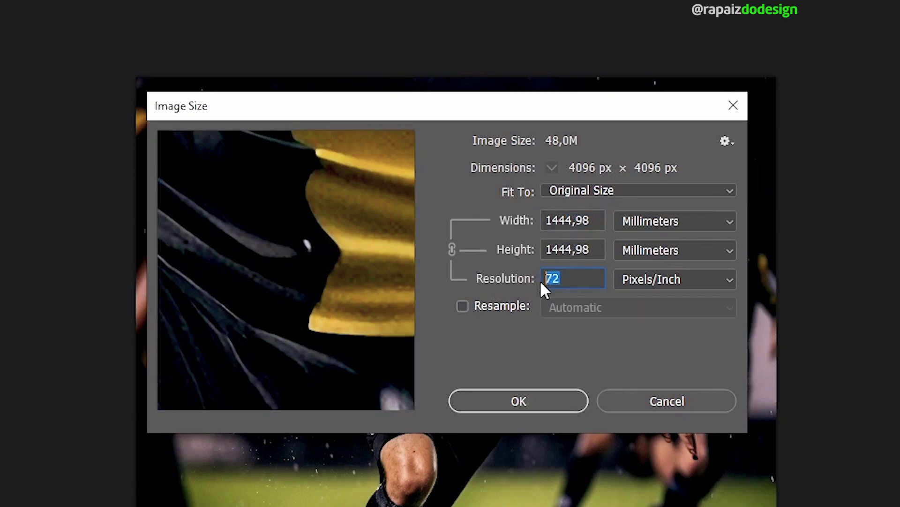
text(300)
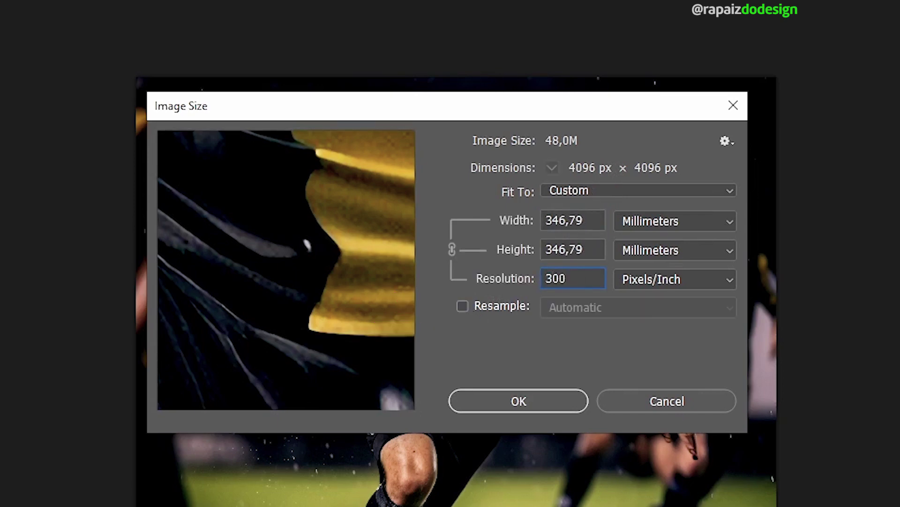
click(462, 305)
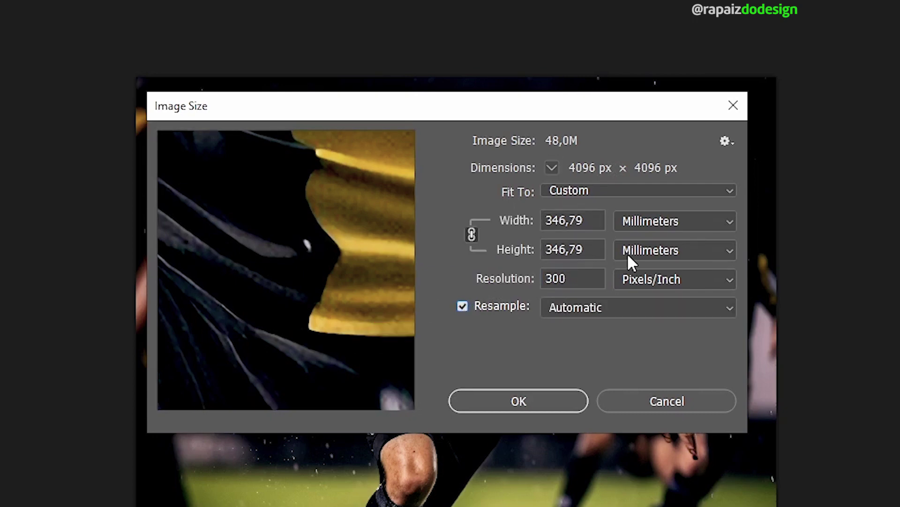
click(637, 230)
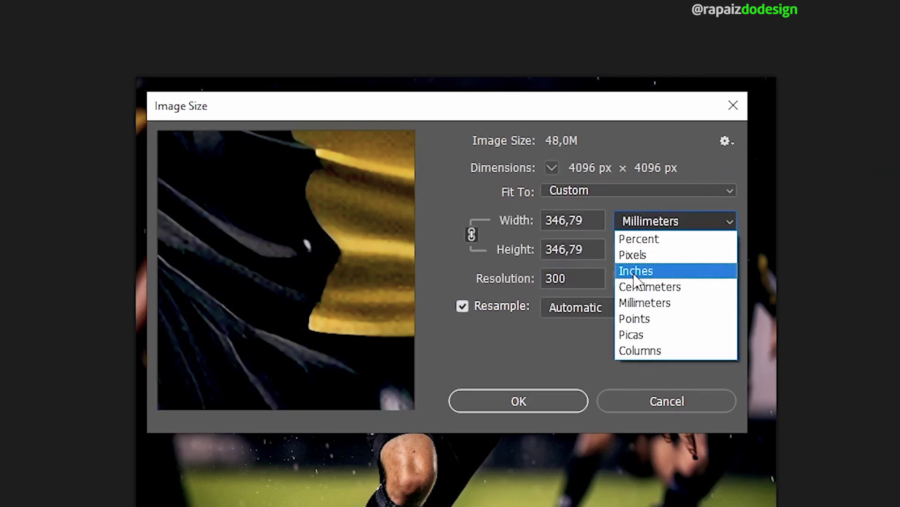
click(637, 289)
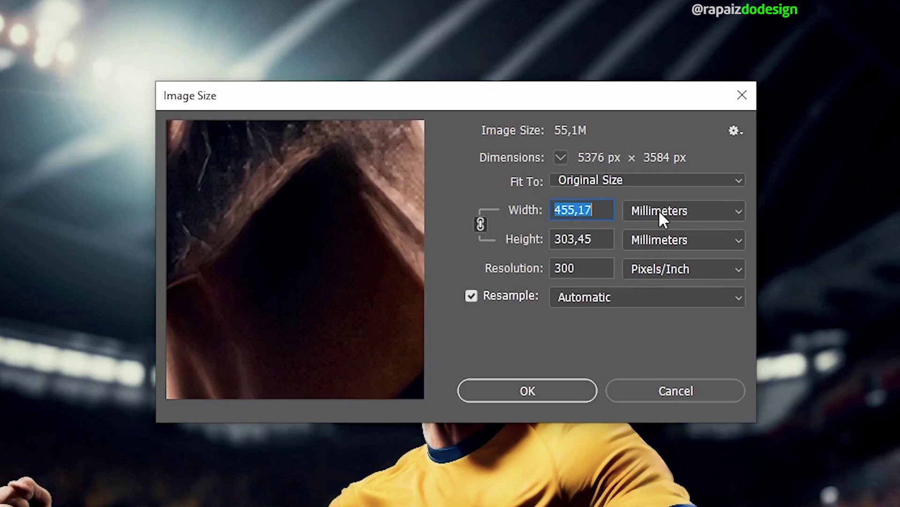
Step: Check the soccer-game-concept image's width and height in centimetres and discard the size dialog
click(660, 213)
click(647, 276)
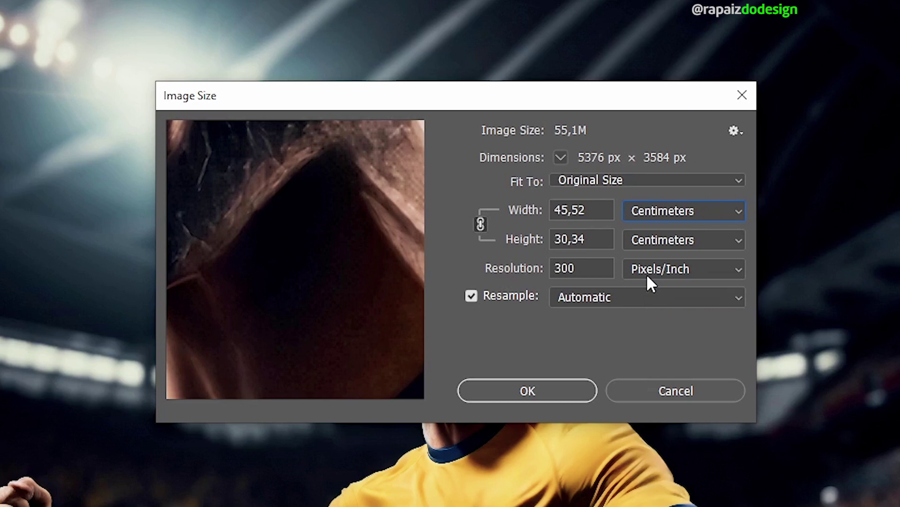
click(642, 388)
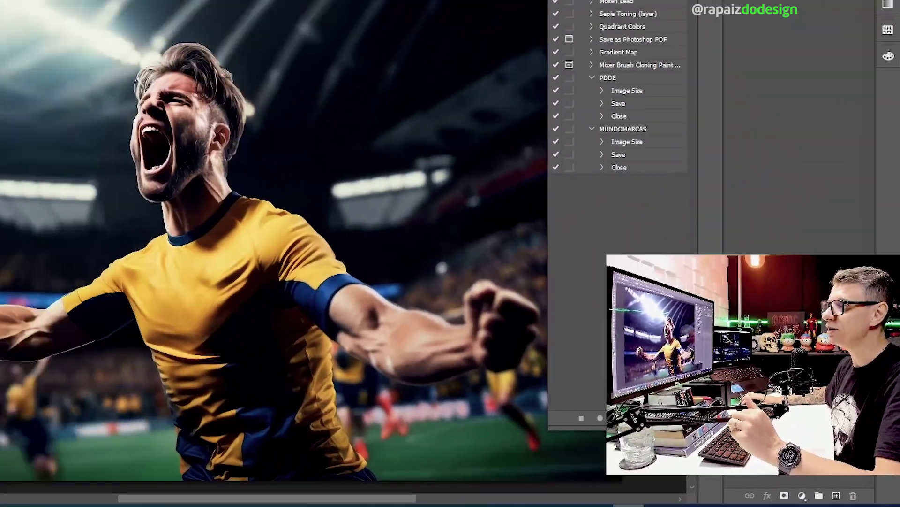
click(56, 7)
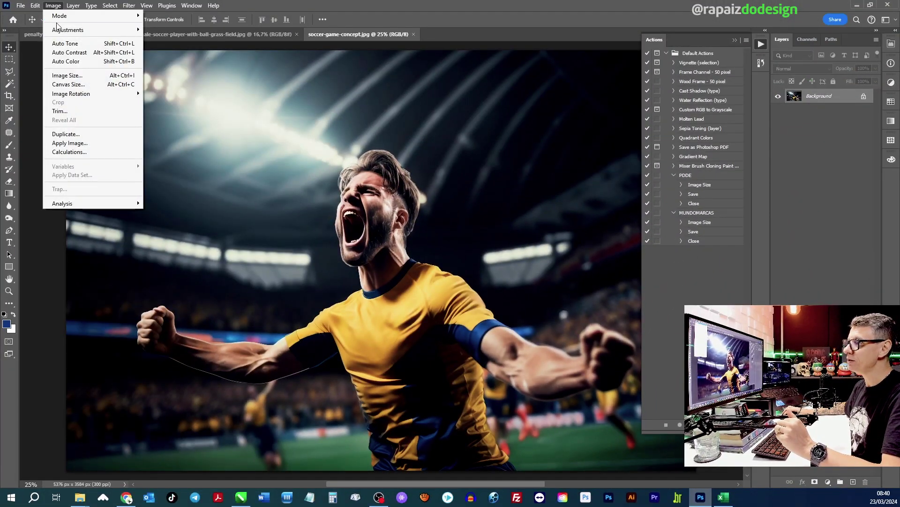
click(67, 76)
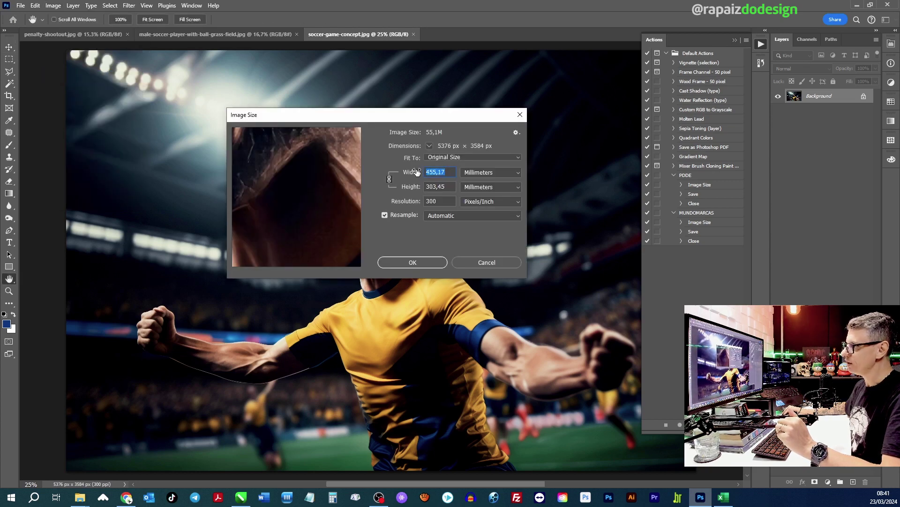
click(486, 262)
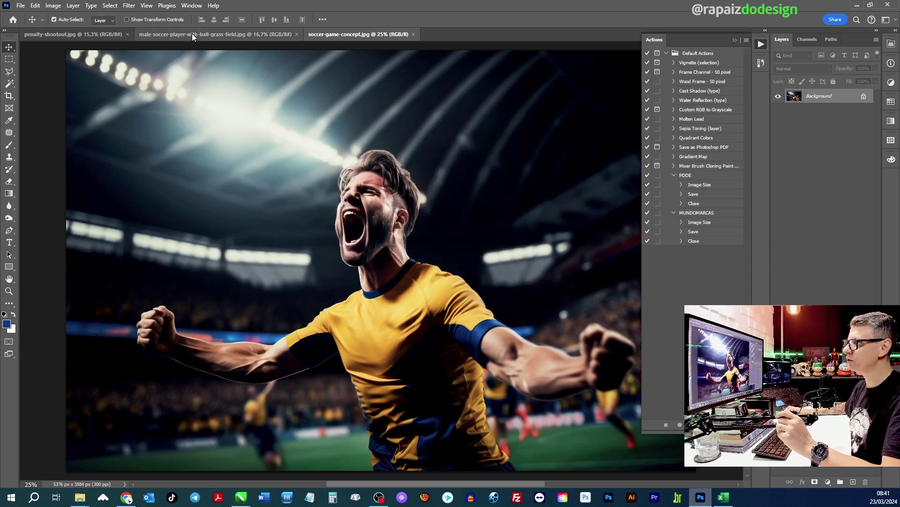
Step: Set the male-soccer-player image's resolution to 300 pixels/inch with resampling off, and turn resampling back on
click(193, 34)
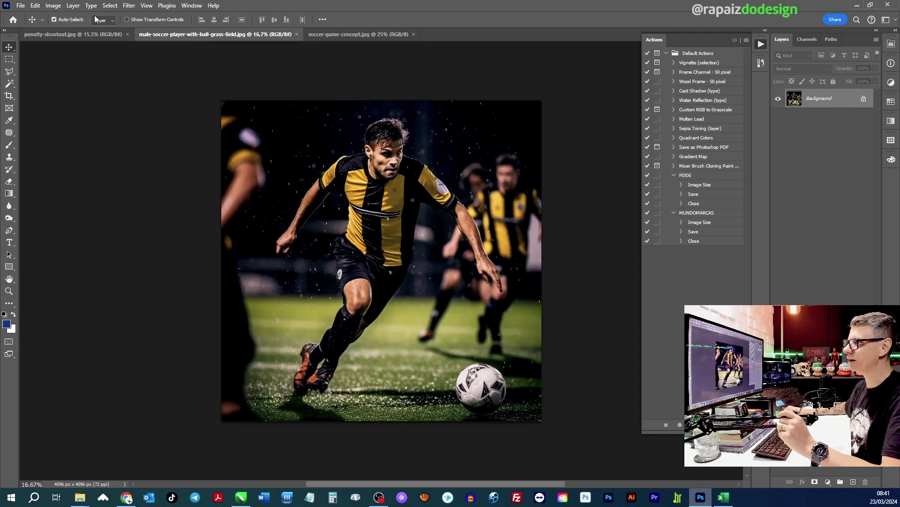
click(54, 4)
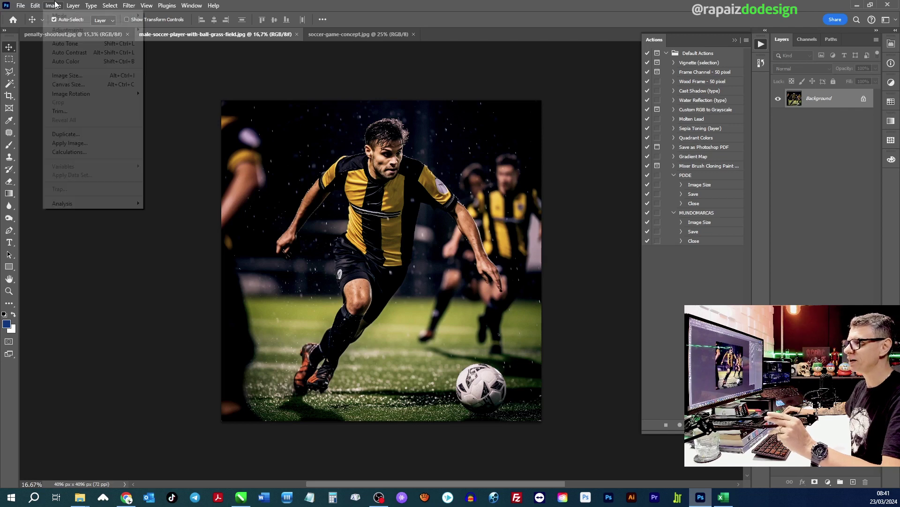
click(157, 64)
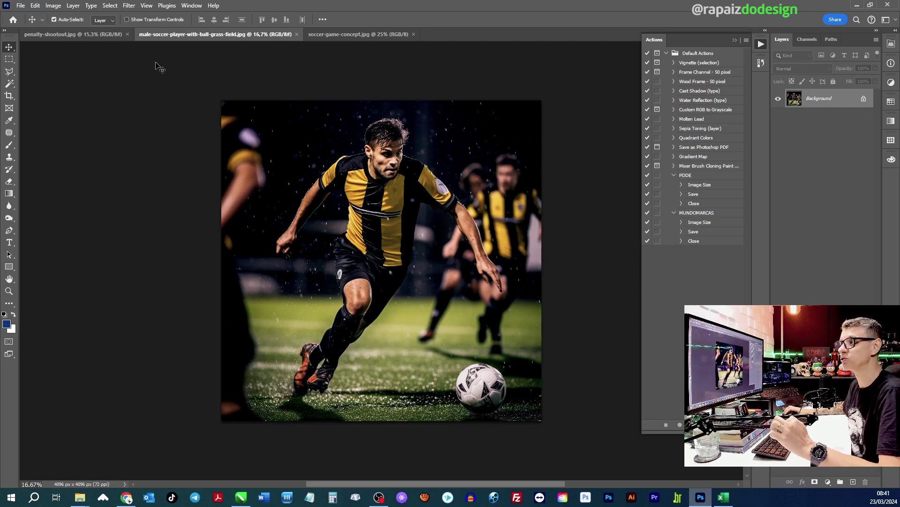
click(53, 5)
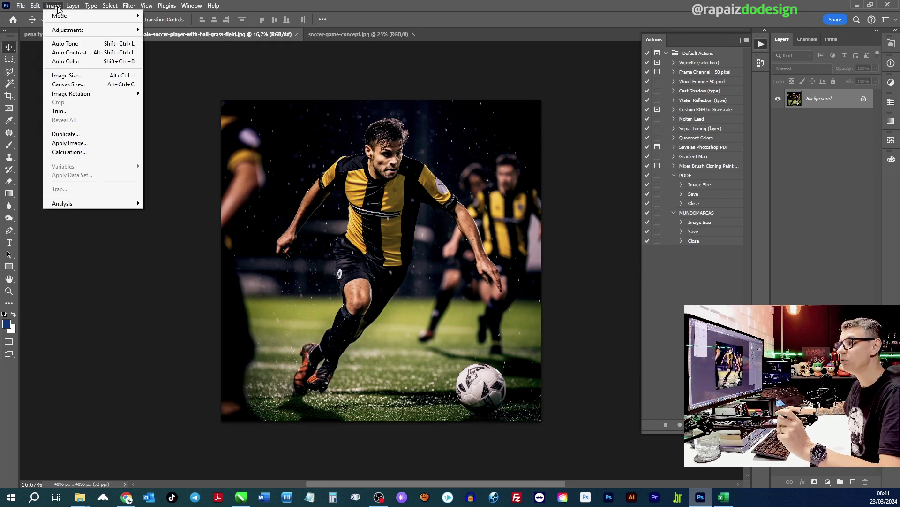
click(66, 76)
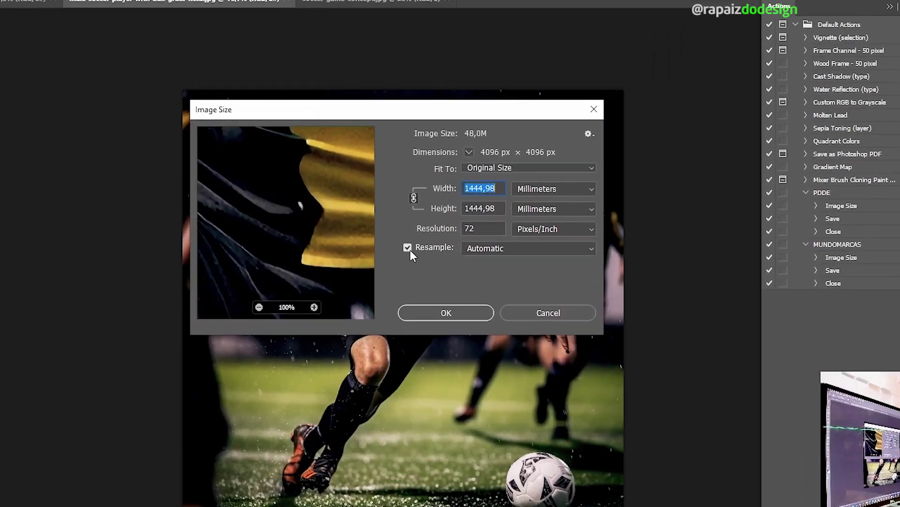
click(385, 214)
double_click(505, 252)
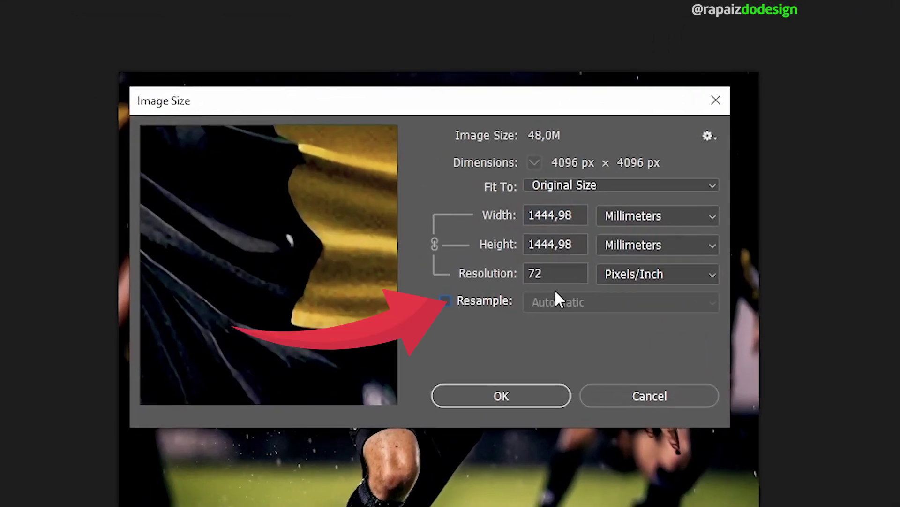
text(300)
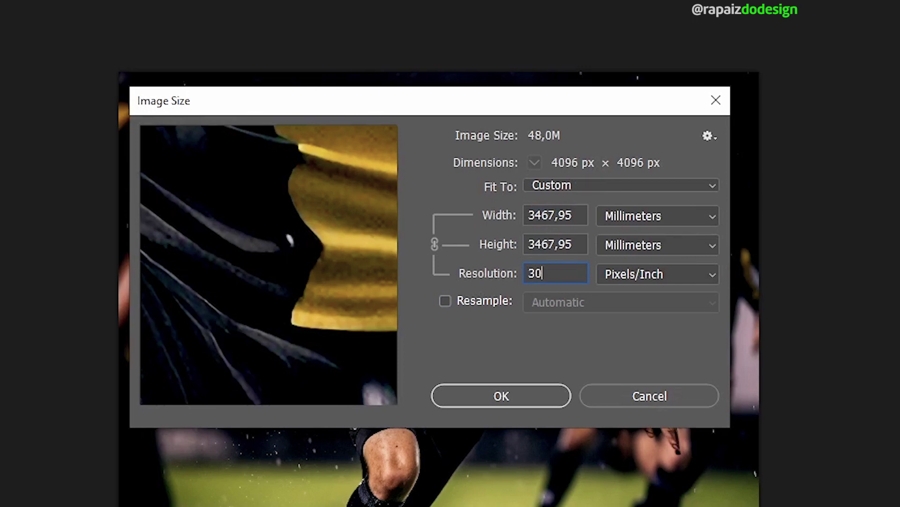
click(446, 300)
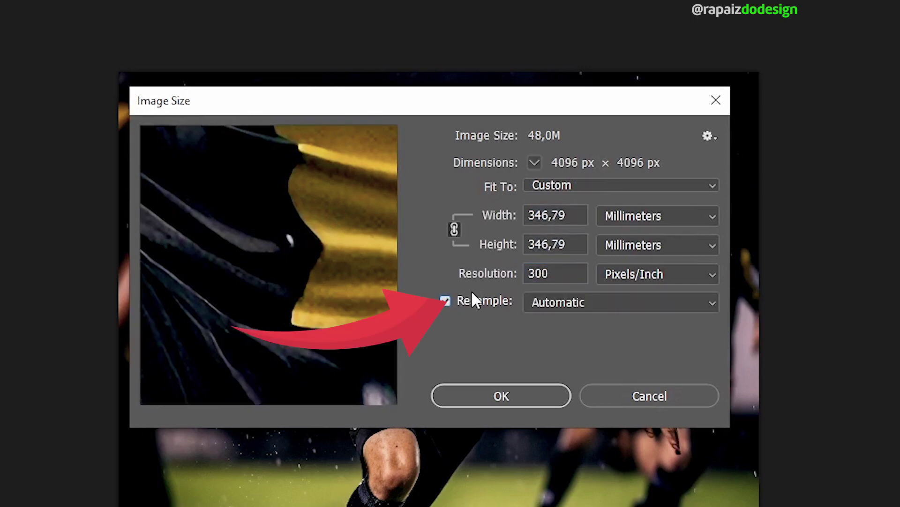
Step: Resample the male-soccer-player image to 8000 pixels wide with proportions linked, using automatic resampling
click(661, 217)
click(634, 249)
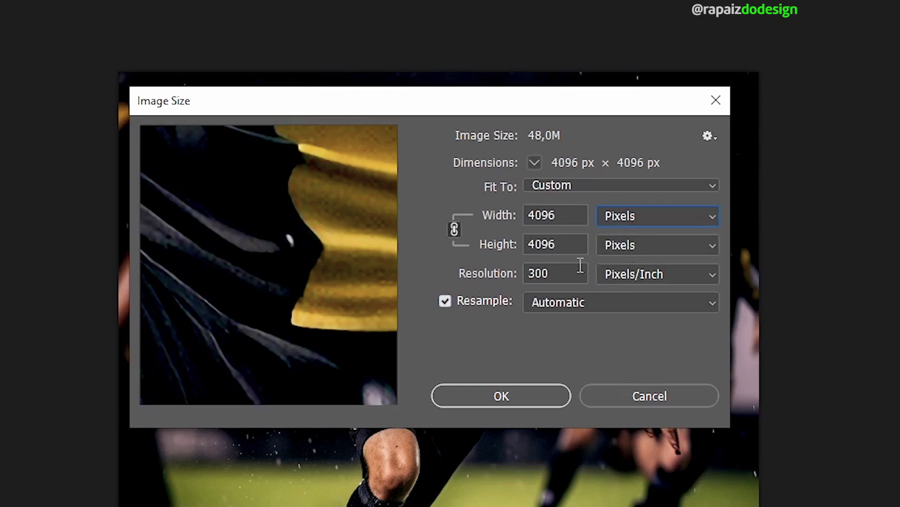
double_click(568, 215)
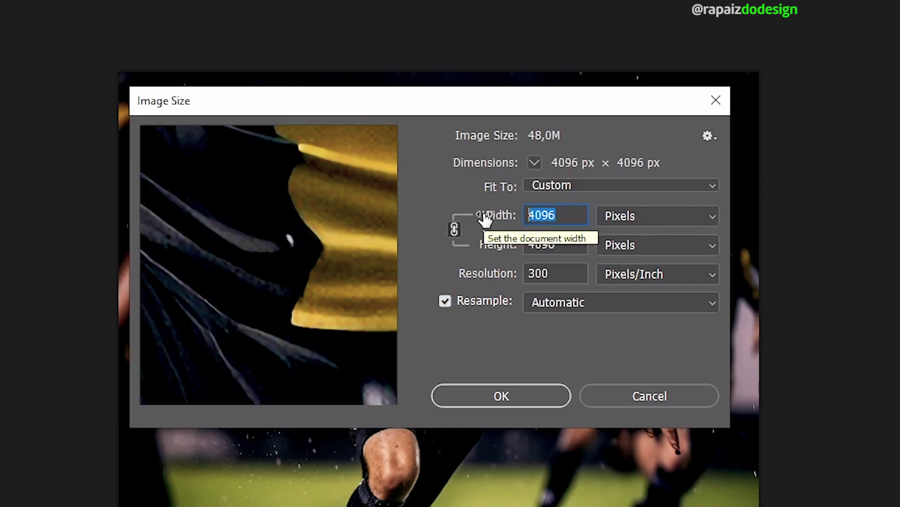
text(8000)
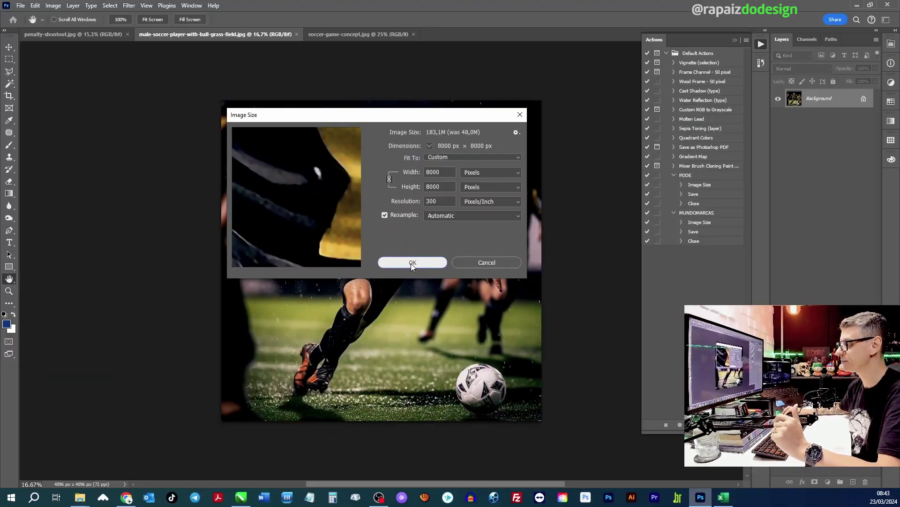
click(7, 117)
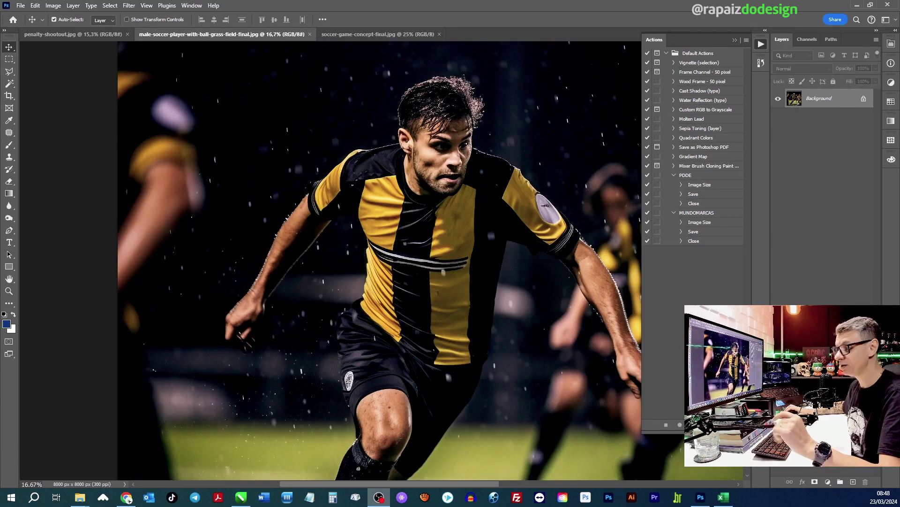
Step: Bring up the soccer-game-concept-final image to view the enlarged photo
click(375, 35)
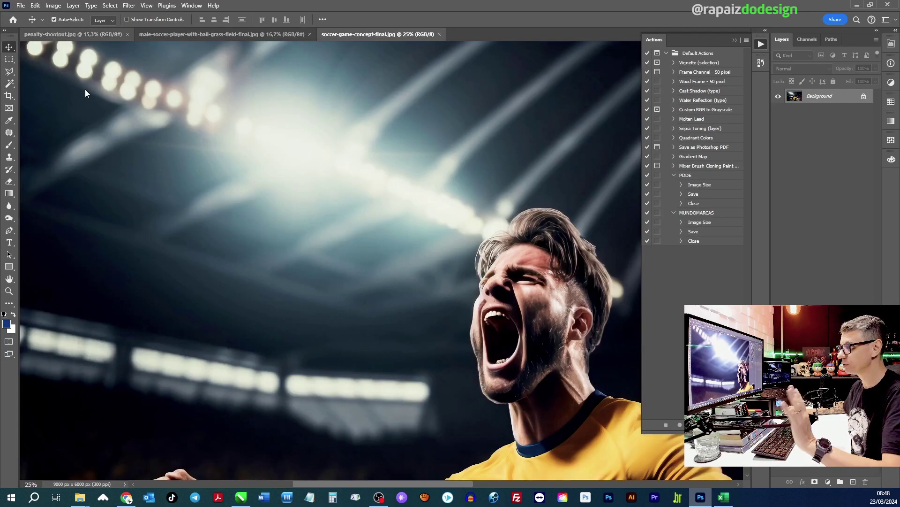
Step: Switch from the penalty-shootout image to the flag document in CorelDRAW and save it
key(ctrl+Tab)
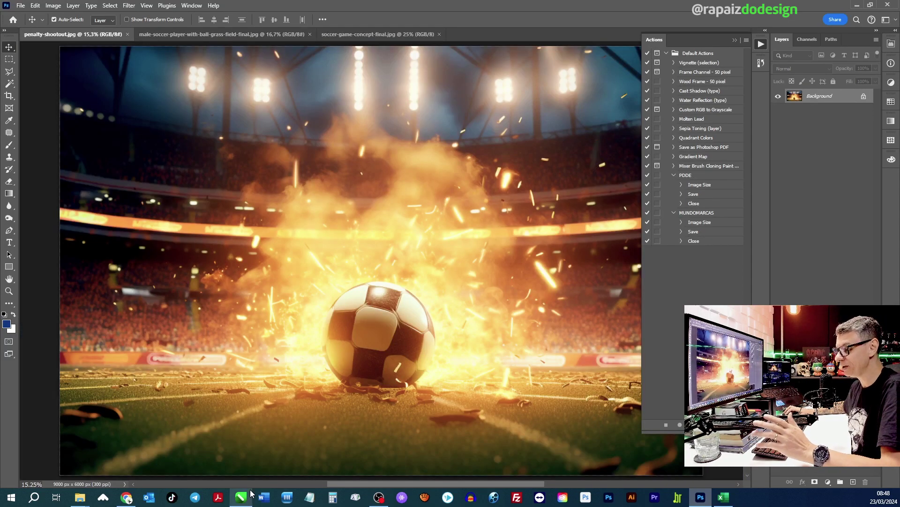
mouse_move(242, 496)
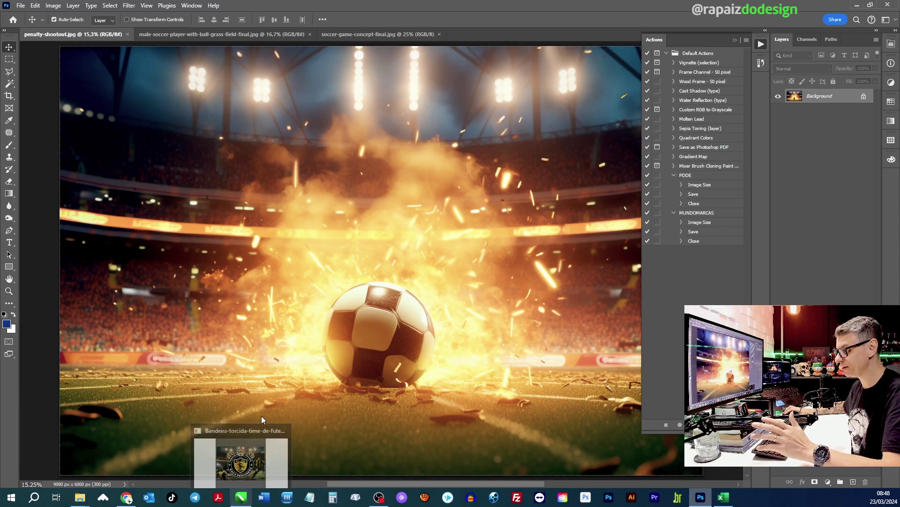
click(241, 464)
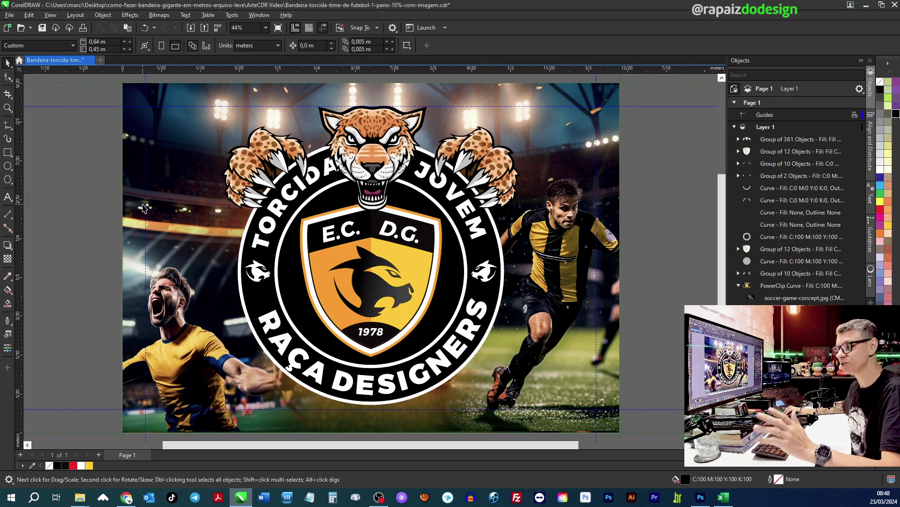
key(ctrl+s)
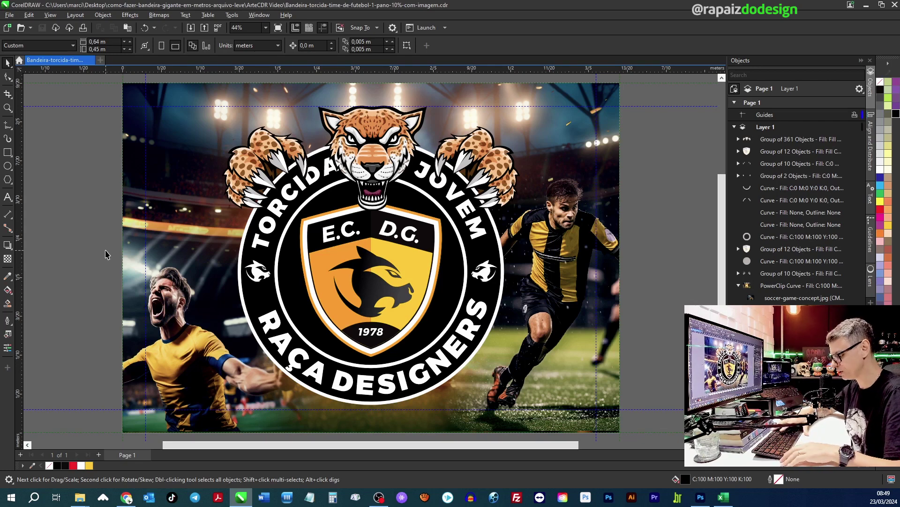
Step: Import male-soccer-player-with-ball-grass-field-final and soccer-game-concept-final, placing them about 0.156 m and 0.063 m wide near the flag's left edge
key(ctrl+i)
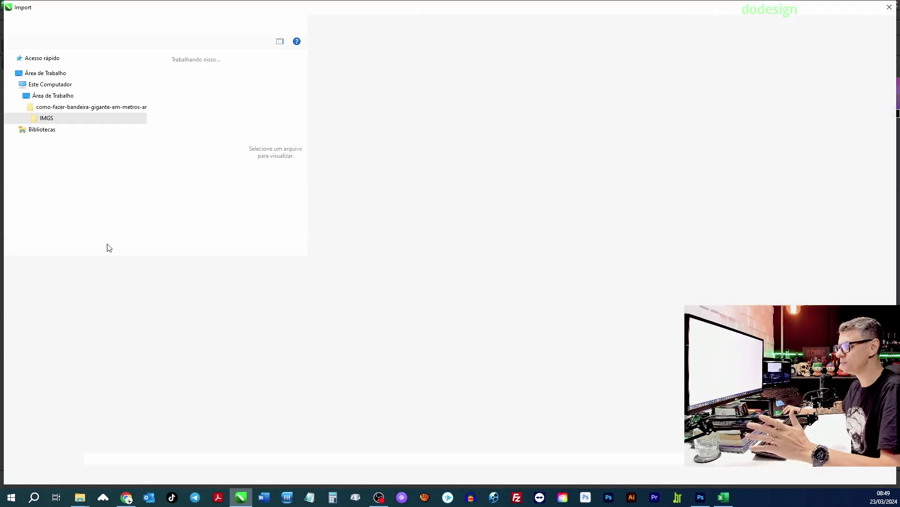
click(341, 184)
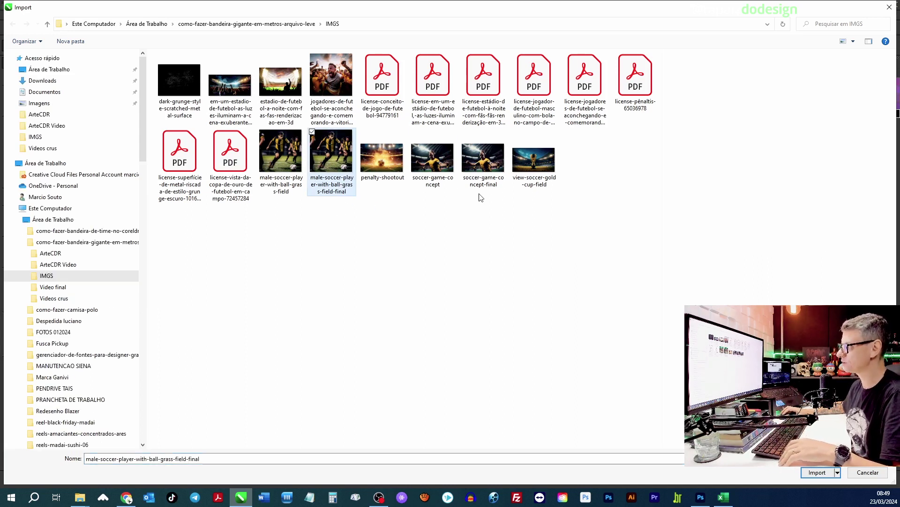
ctrl+click(479, 172)
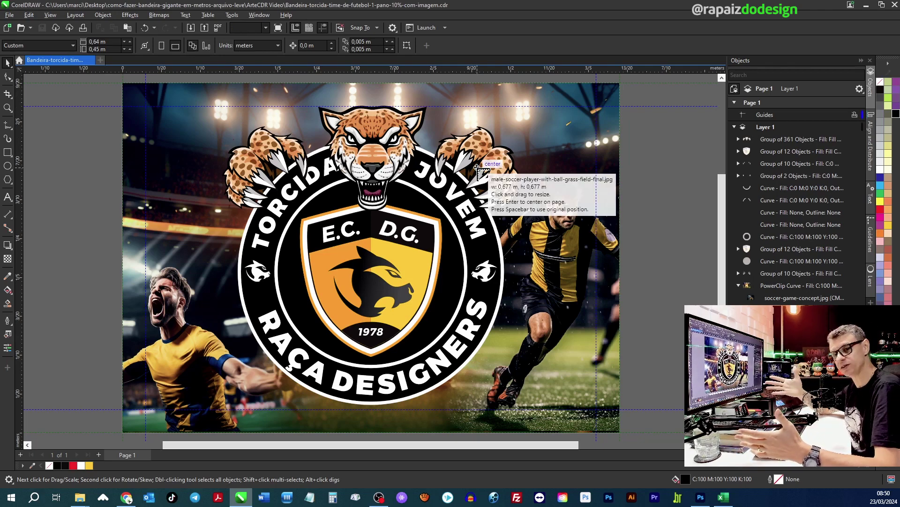
key(Return)
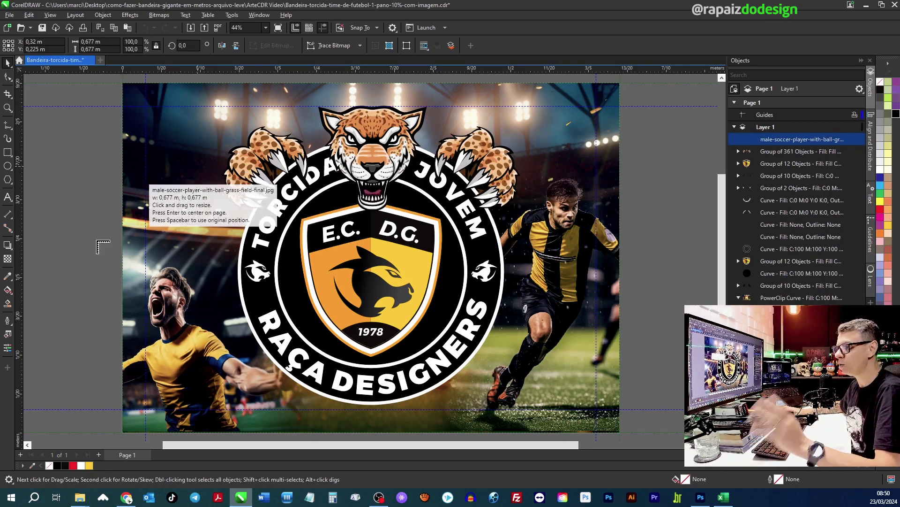
drag(64, 194, 159, 280)
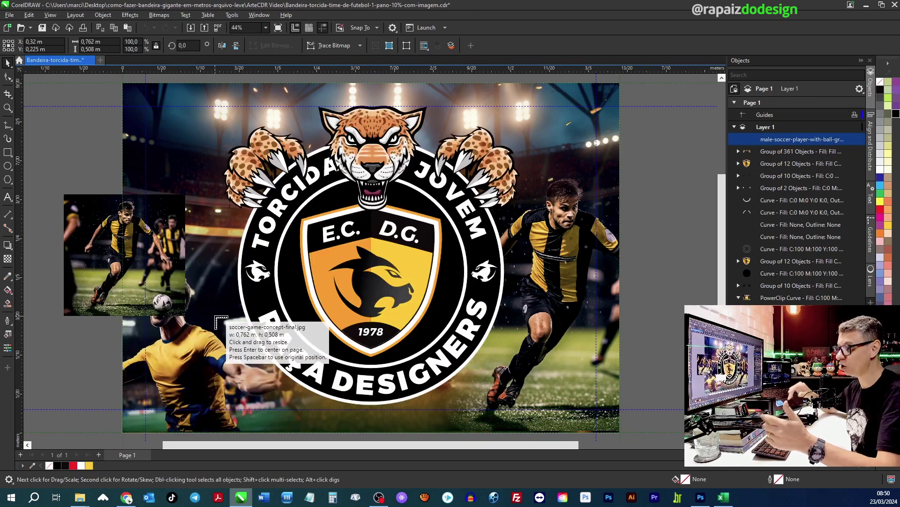
drag(62, 125, 113, 160)
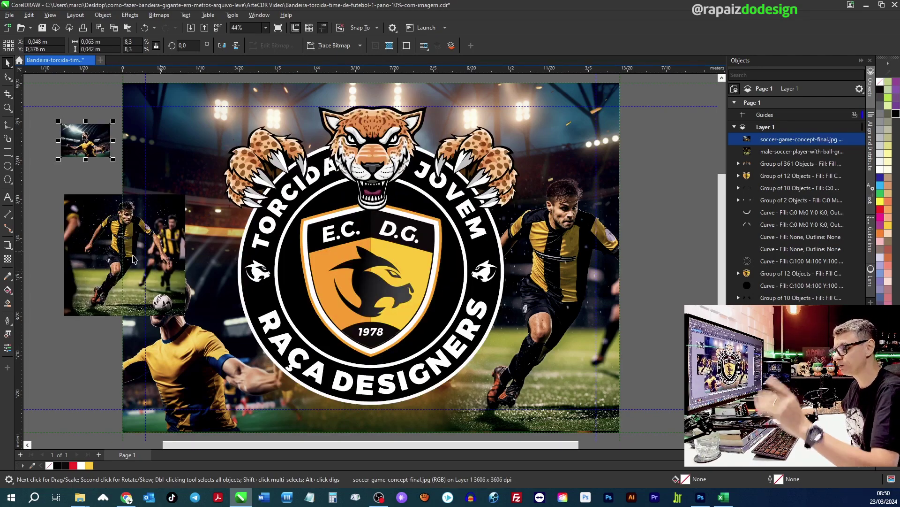
Step: Enlarge the imported running-player photo to about 0.349 m wide and align it over the matching player on the flag's right side
drag(115, 272, 539, 379)
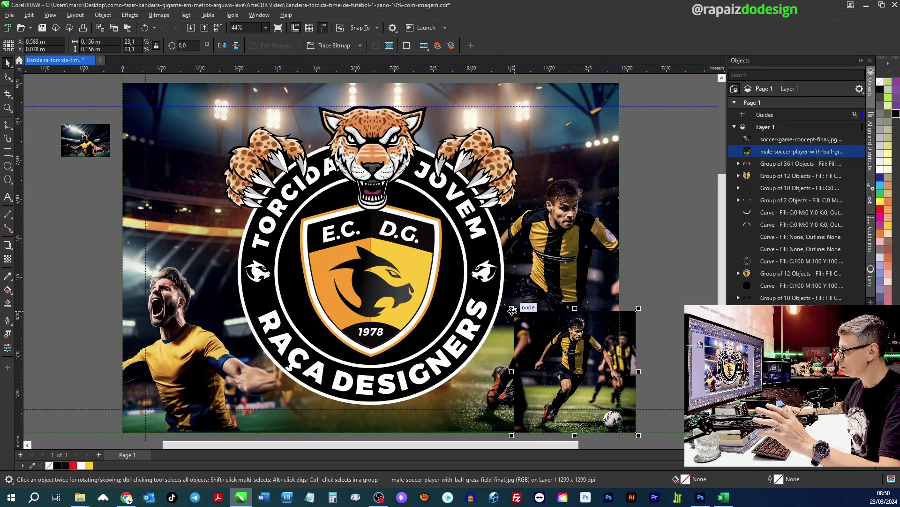
drag(511, 309, 368, 169)
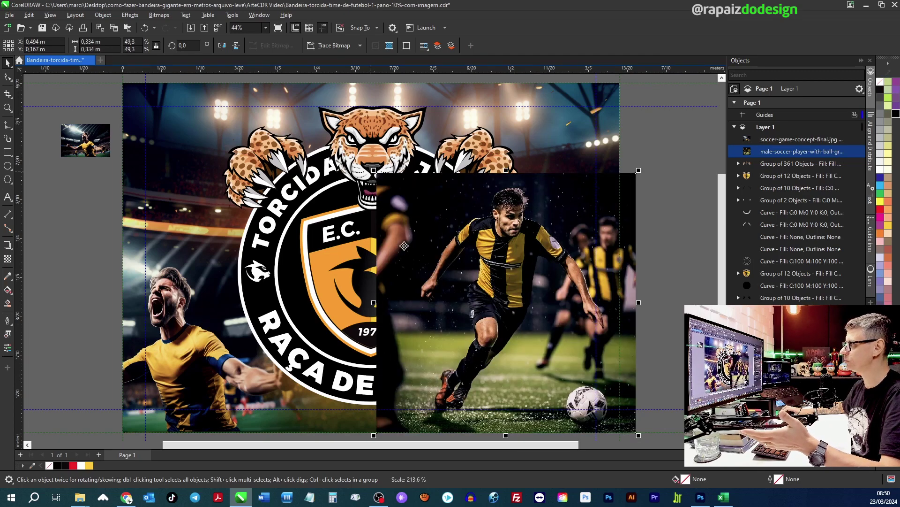
drag(374, 171, 362, 159)
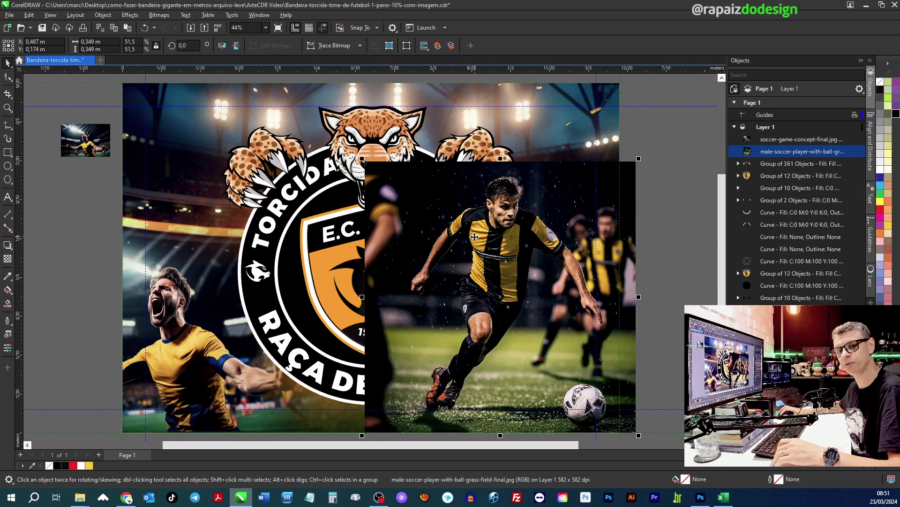
drag(522, 233, 428, 232)
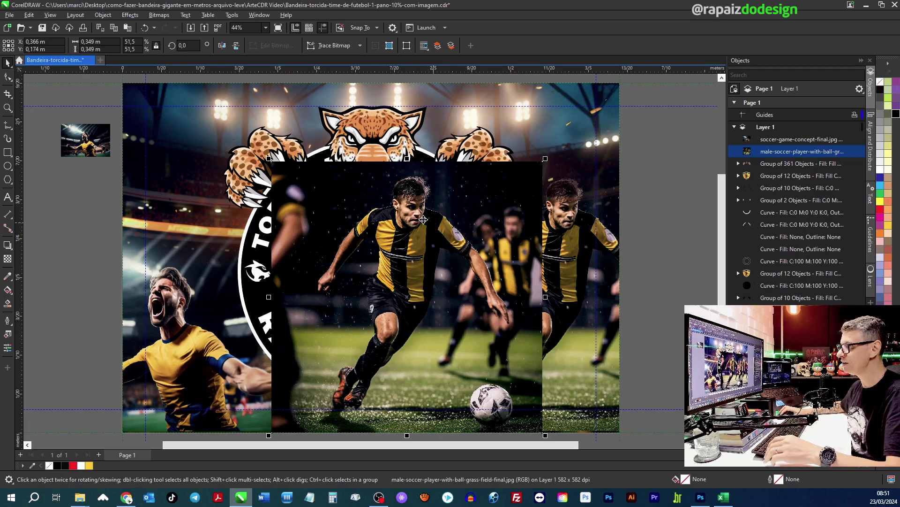
drag(417, 214, 570, 214)
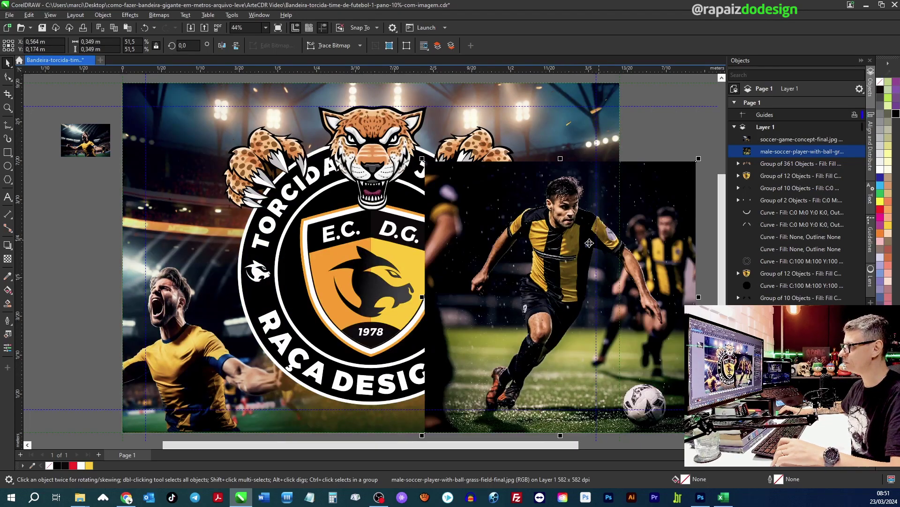
Step: Enlarge the imported soccer-game-concept-final photo to about 0.418 × 0.279 m and align it over the matching shouting player
click(82, 135)
mouse_move(111, 157)
mouse_down()
mouse_move(287, 264)
mouse_move(333, 306)
mouse_up()
drag(227, 223, 385, 345)
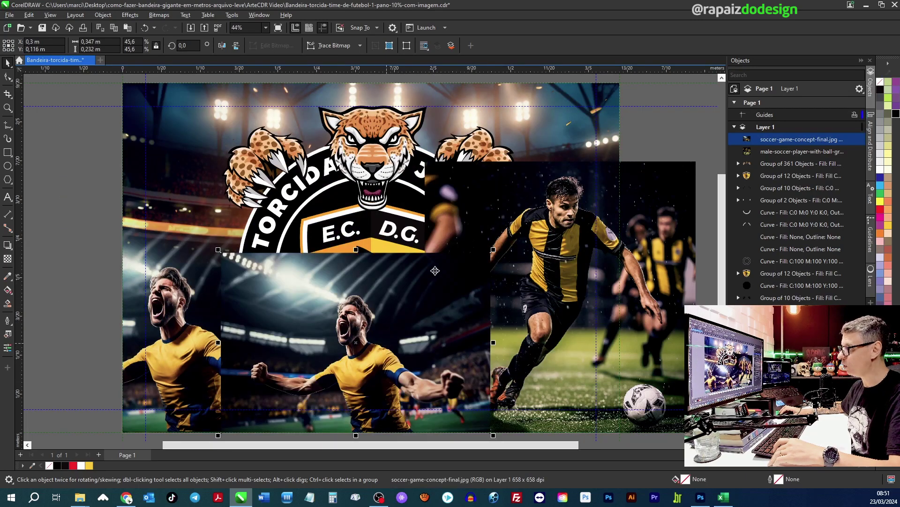
drag(492, 249, 548, 212)
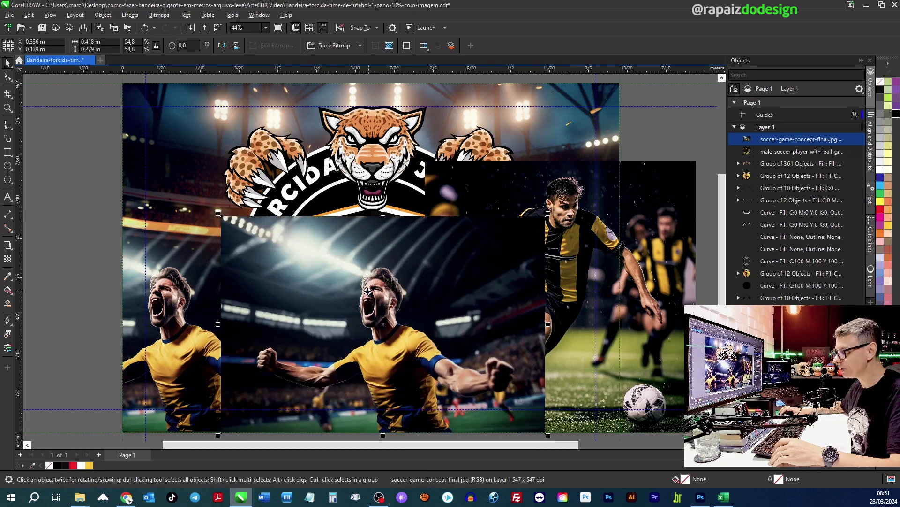
drag(156, 293, 155, 292)
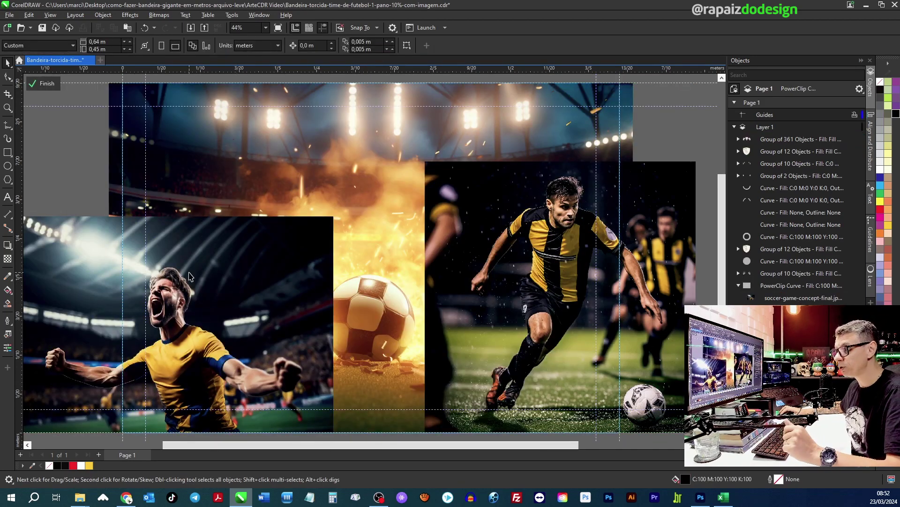
Step: Fade the shouting-player photo's upper edge with a fountain transparency and convert it to a 547 dpi CMYK bitmap with transparent background
click(190, 276)
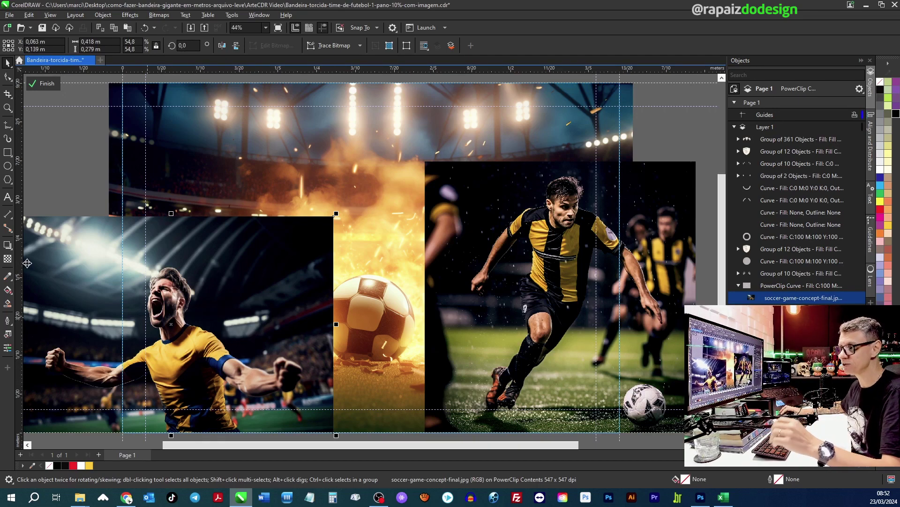
click(8, 258)
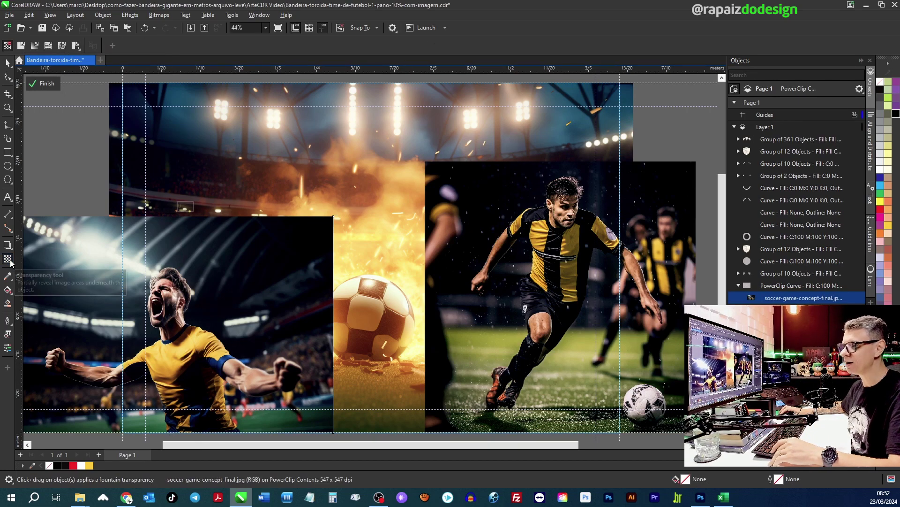
drag(170, 269, 172, 227)
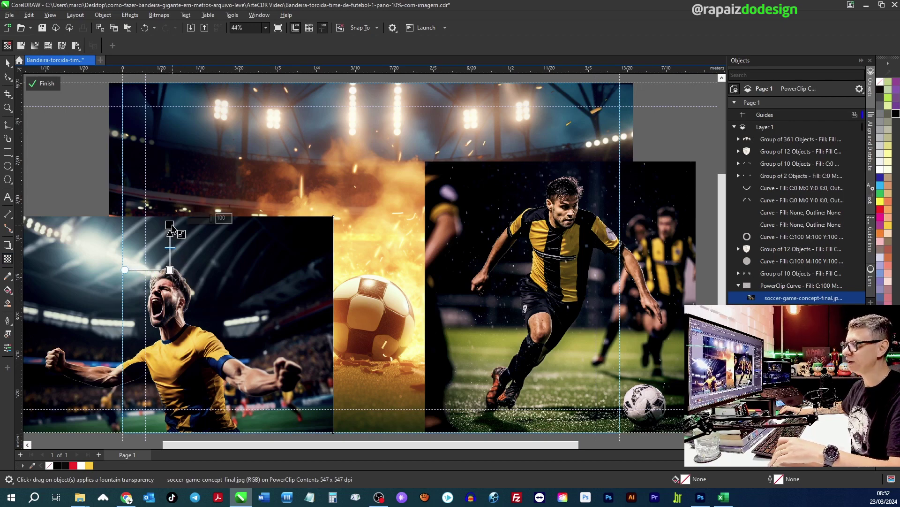
key(space)
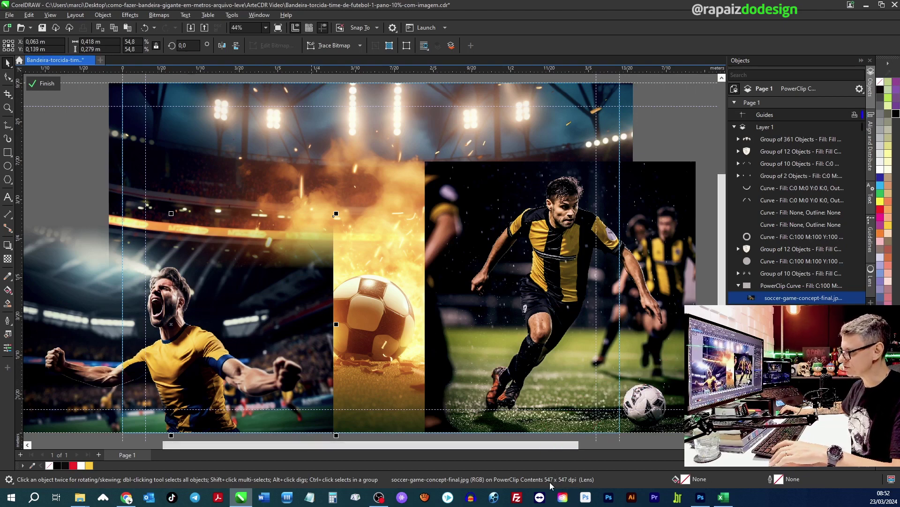
click(159, 15)
click(159, 16)
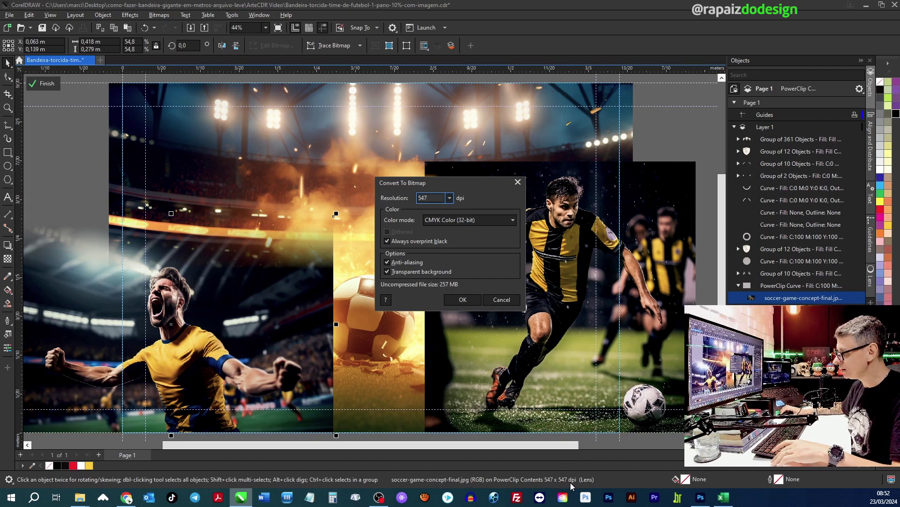
click(466, 300)
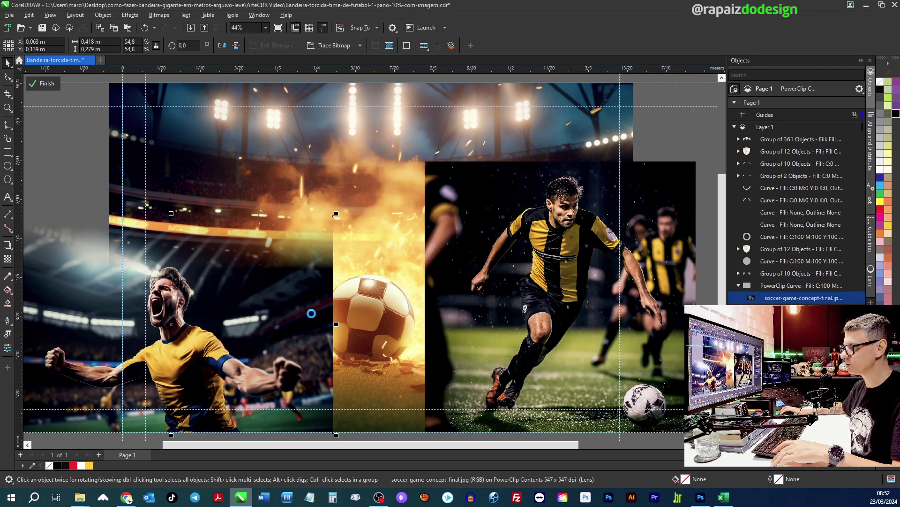
Step: Fade the shouting-player photo's right side into the ball background and convert it again to a 547 dpi CMYK bitmap
drag(269, 336, 330, 340)
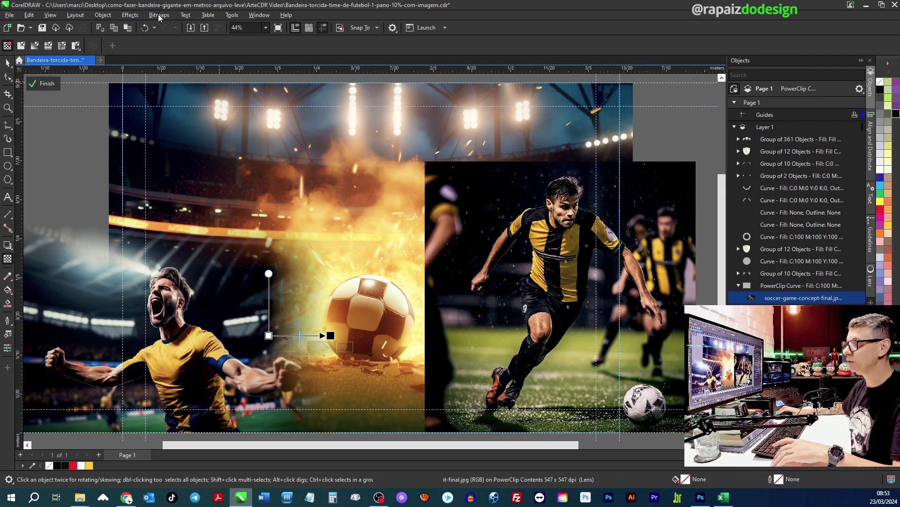
click(159, 15)
click(159, 15)
click(159, 16)
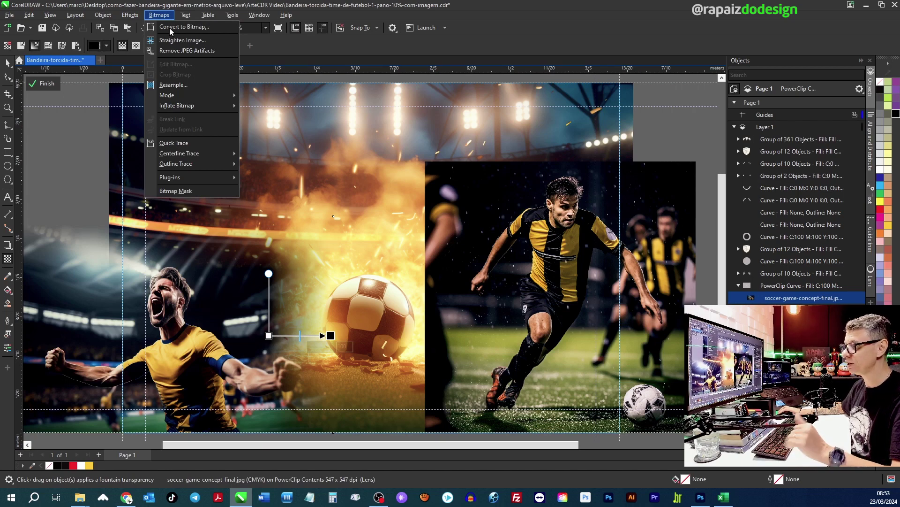
click(170, 28)
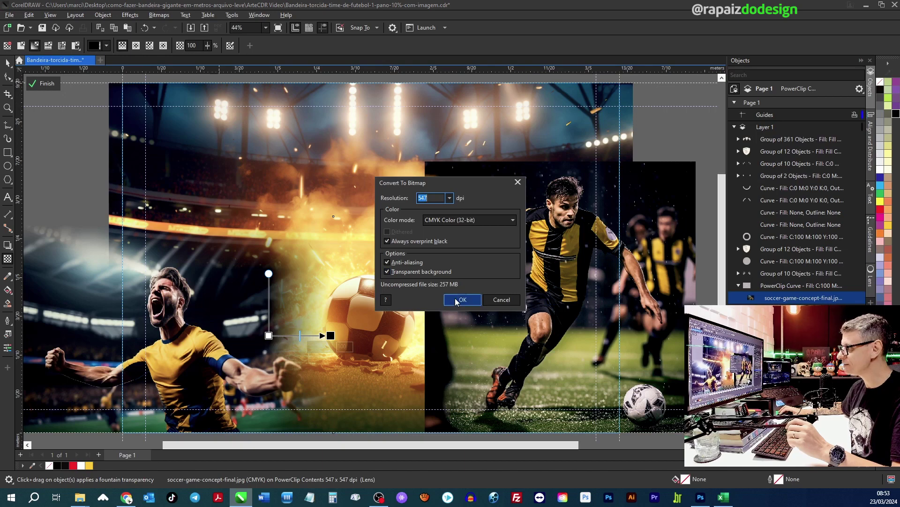
click(457, 300)
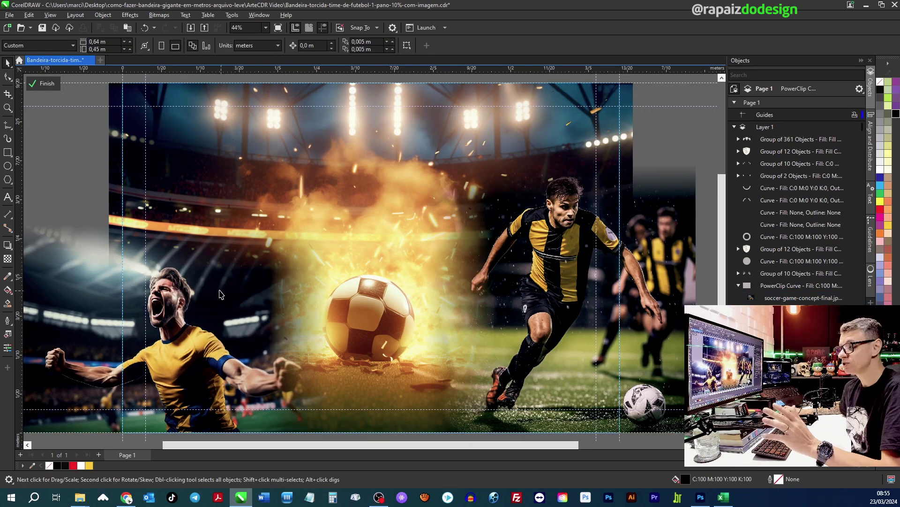
Step: Check the running-player photo's resolution inside the PowerClip and finish editing its contents
click(620, 301)
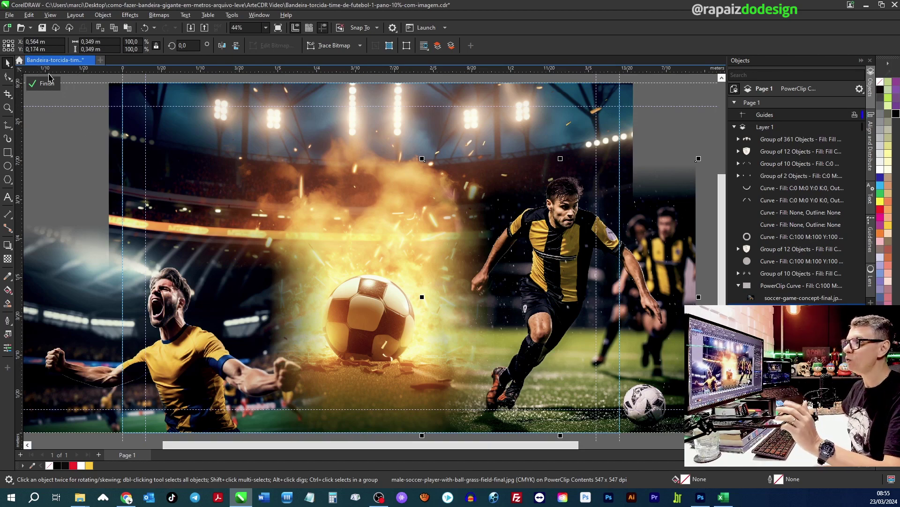
click(50, 85)
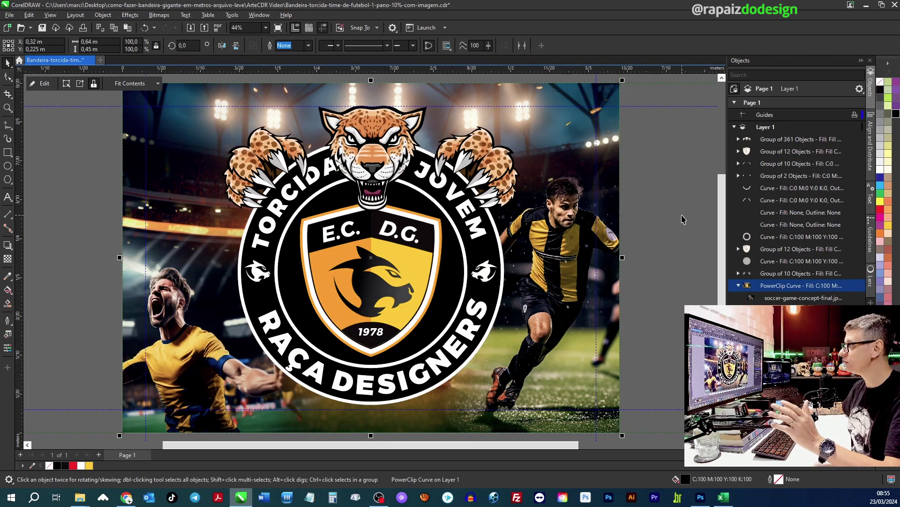
click(678, 221)
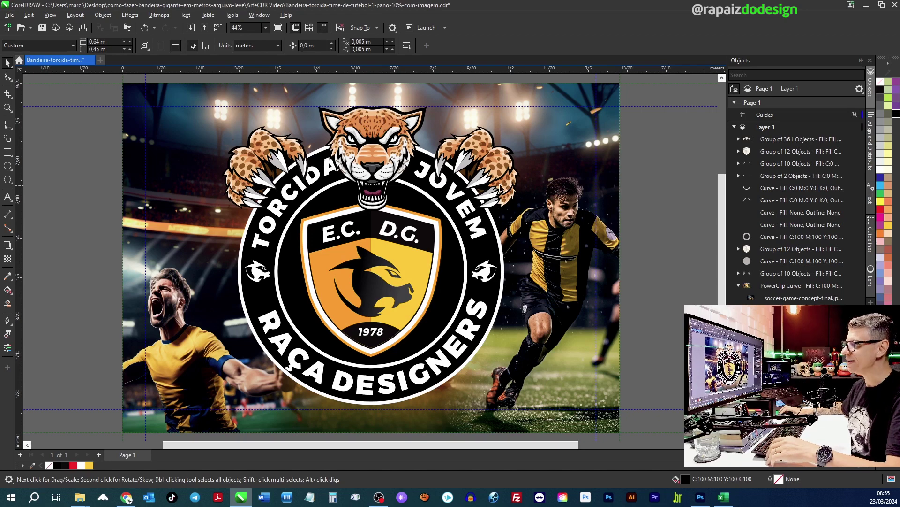
Step: Convert all emblem and mascot objects above the background PowerClip to curves
drag(191, 76, 544, 417)
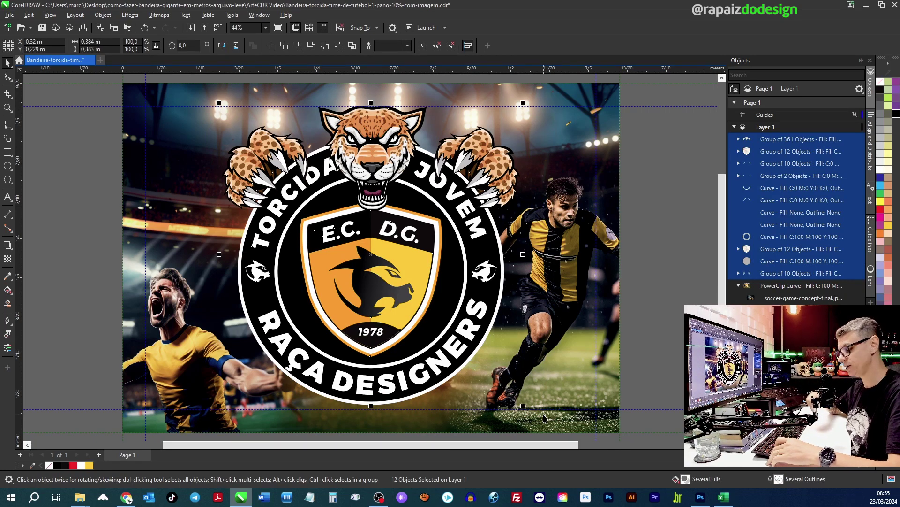
key(ctrl+q)
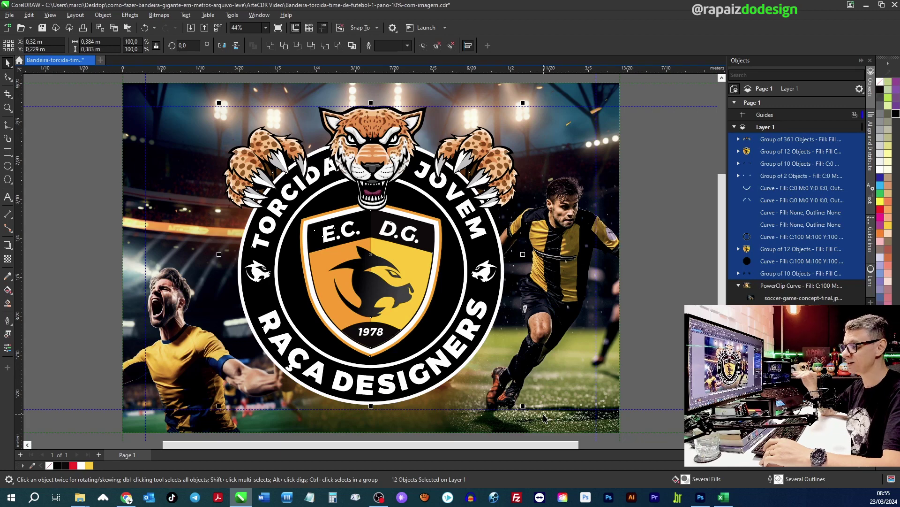
click(647, 240)
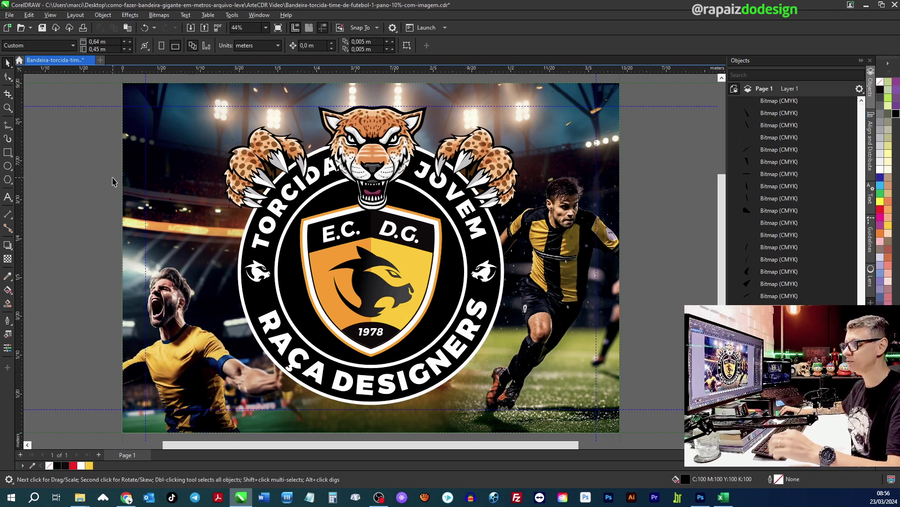
Step: Resize the entire flag artwork, with every object selected, to 6.4 m wide and 4.5 m high
key(ctrl+a)
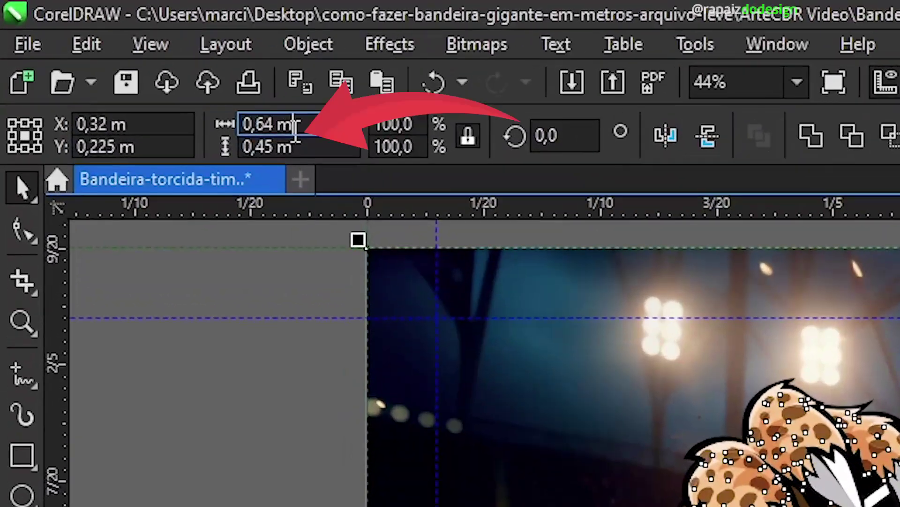
drag(99, 42, 69, 44)
text(6,4)
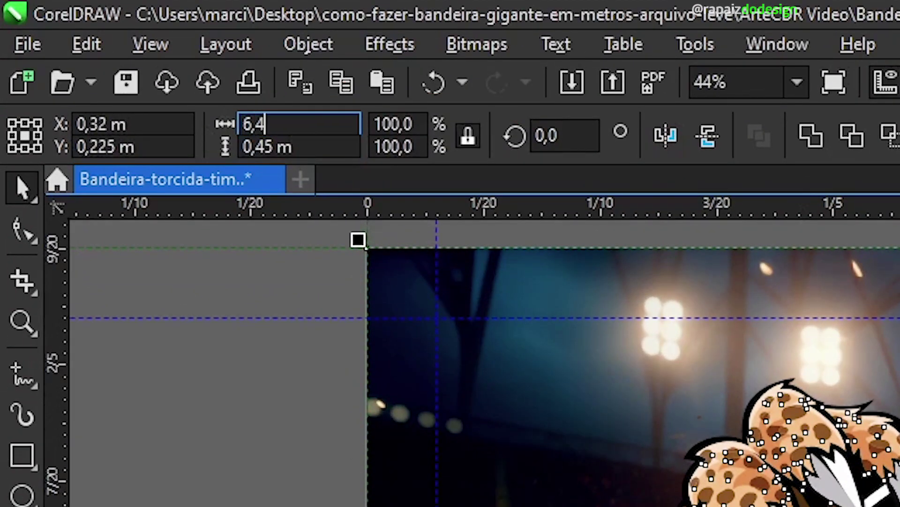
key(Tab)
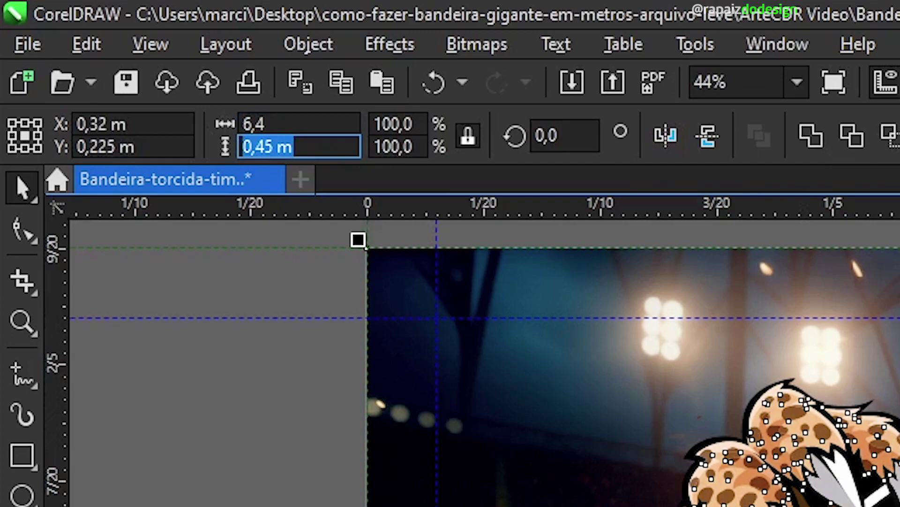
text(4,5)
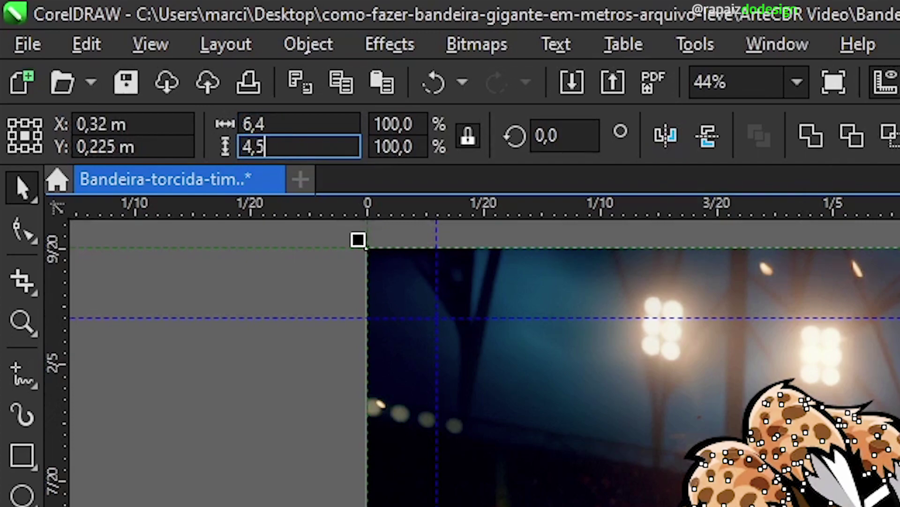
key(Return)
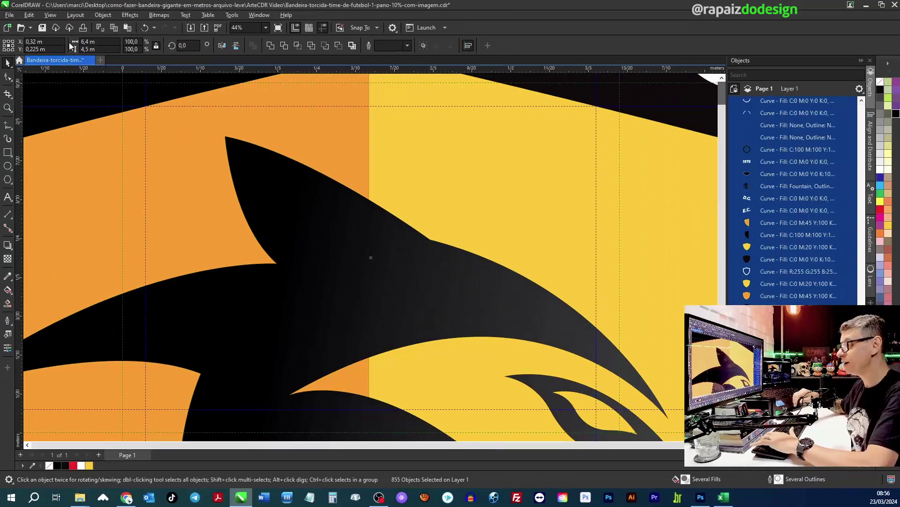
key(F4)
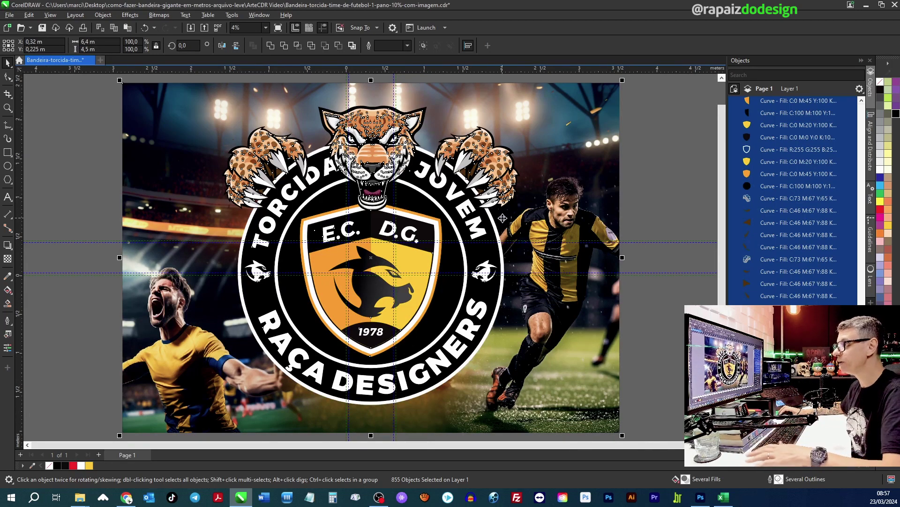
Step: Set the page size to 6.4 m by 4.5 m and check the whole artwork's dimensions against it
click(109, 157)
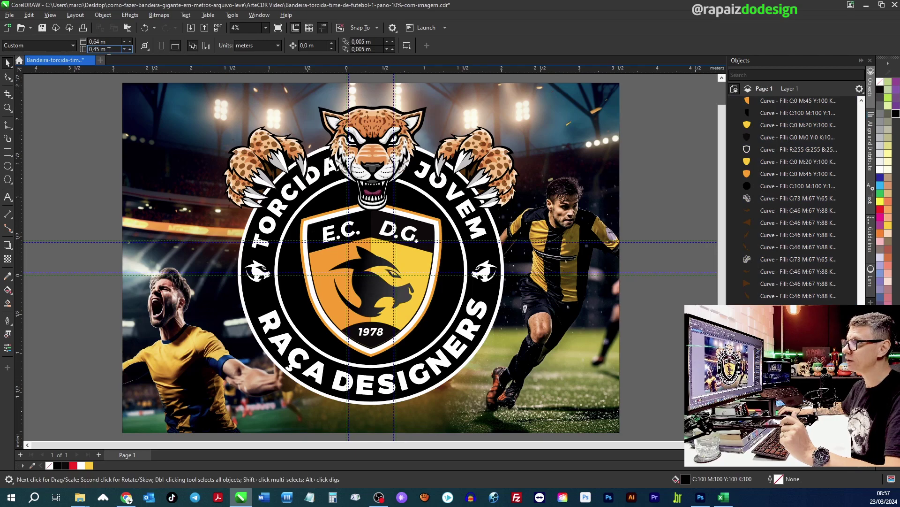
drag(111, 41, 72, 45)
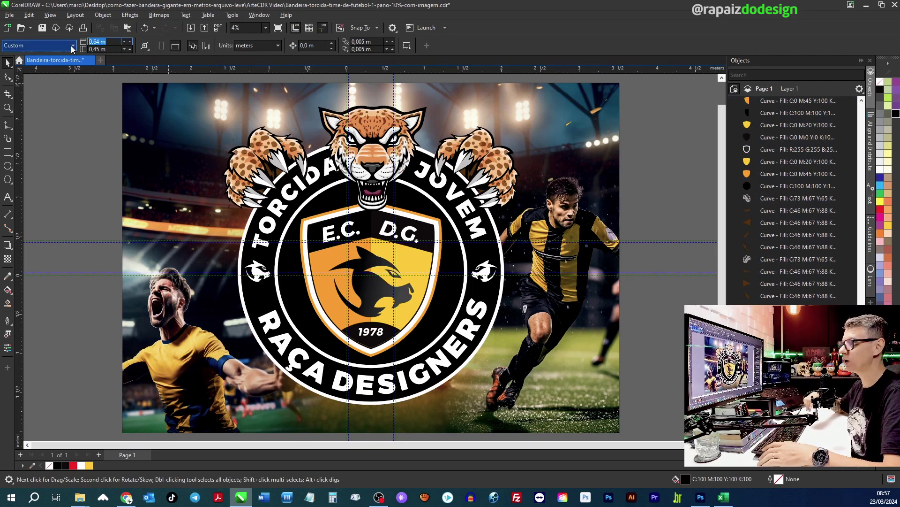
text(6,4)
key(Tab)
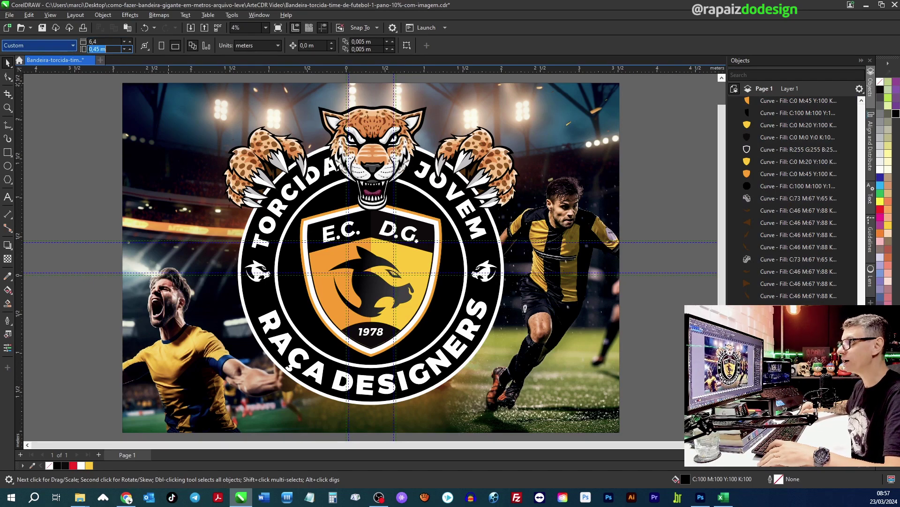
text(4,5)
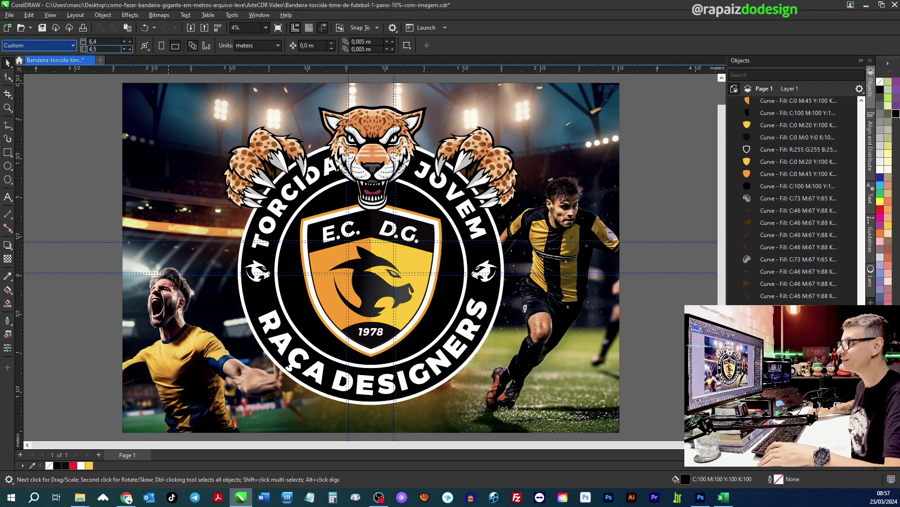
key(Return)
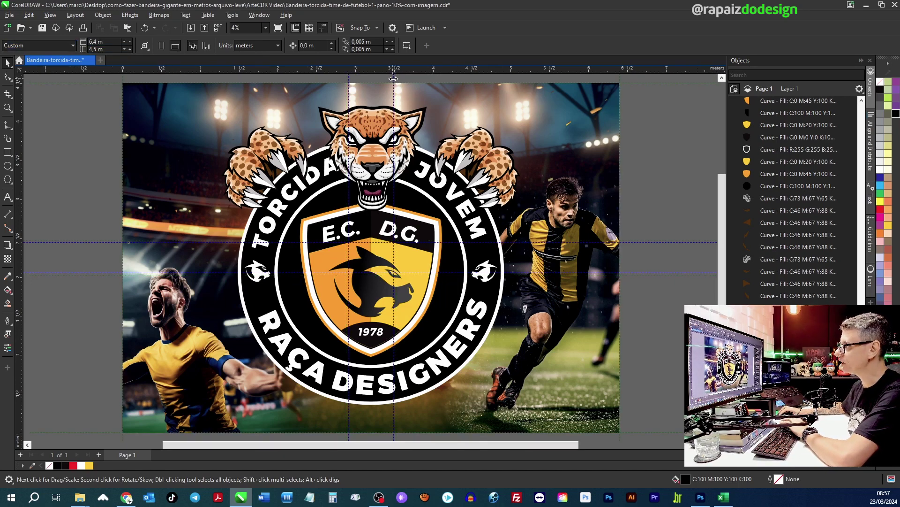
key(ctrl+a)
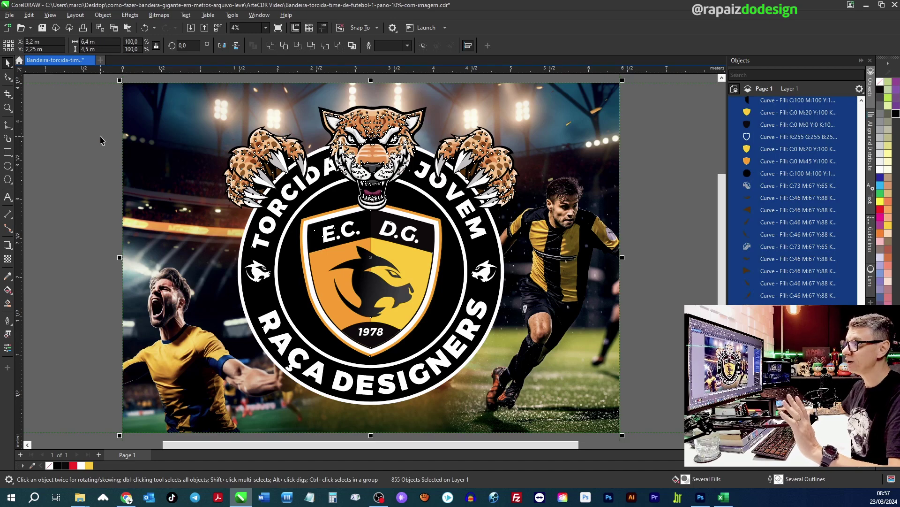
key(Escape)
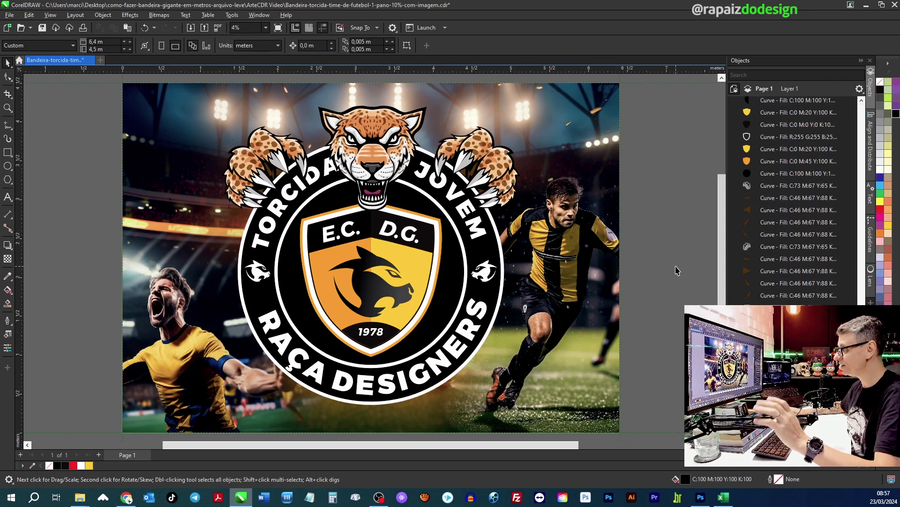
Step: Inspect the image quality of the shouting player's and running player's faces at the full flag size
key(z)
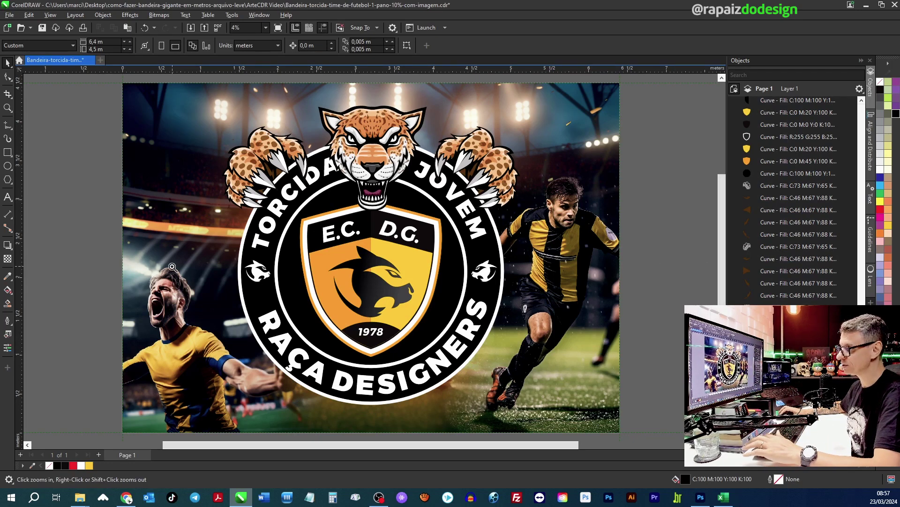
drag(132, 249, 211, 335)
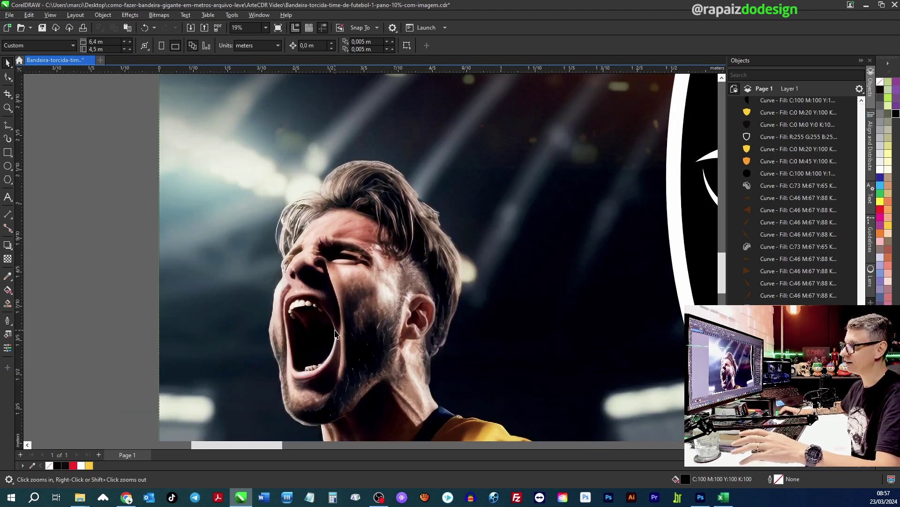
scroll(335, 333, up, 1)
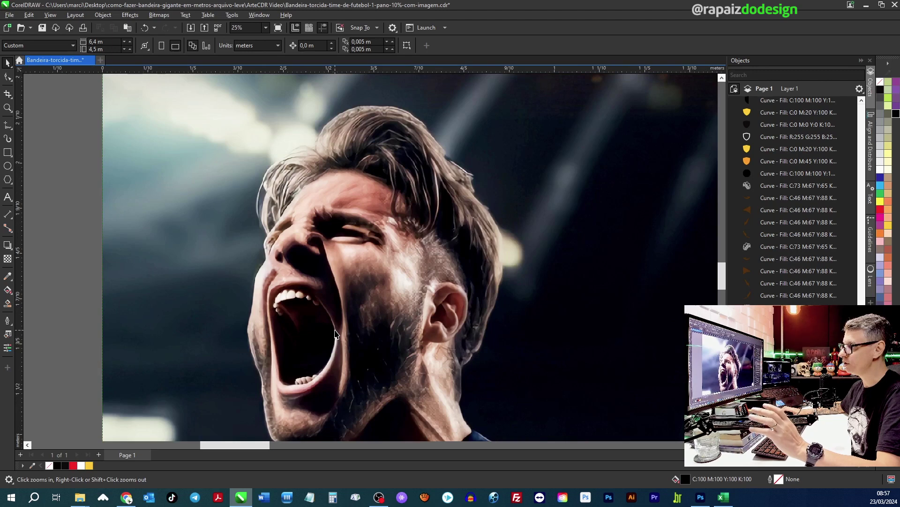
scroll(335, 333, up, 1)
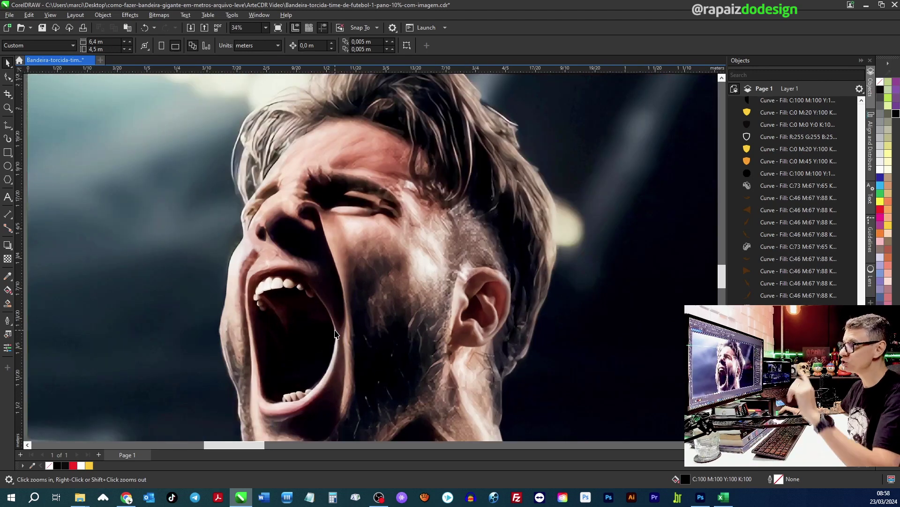
key(F4)
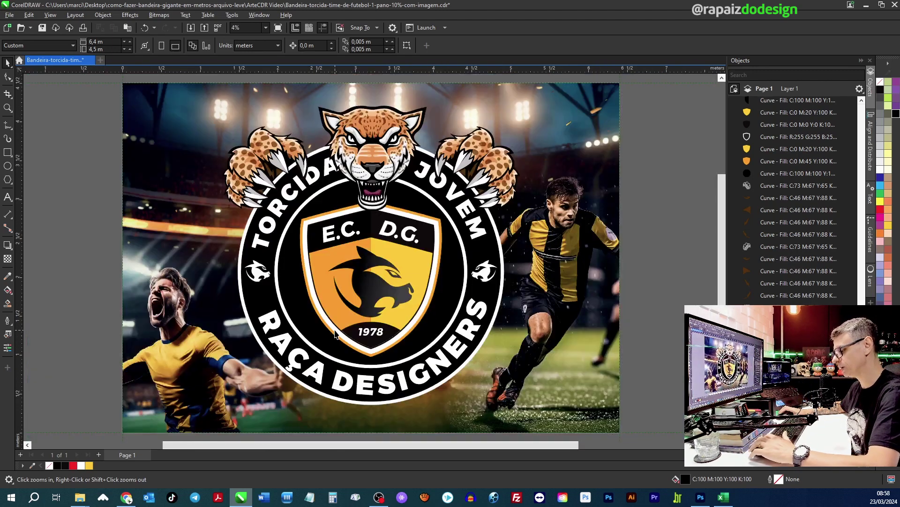
drag(538, 172, 594, 238)
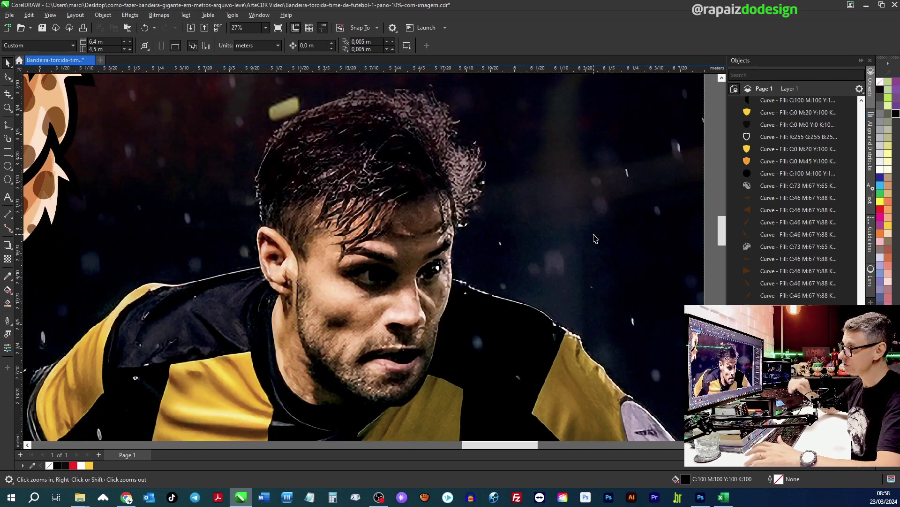
key(F4)
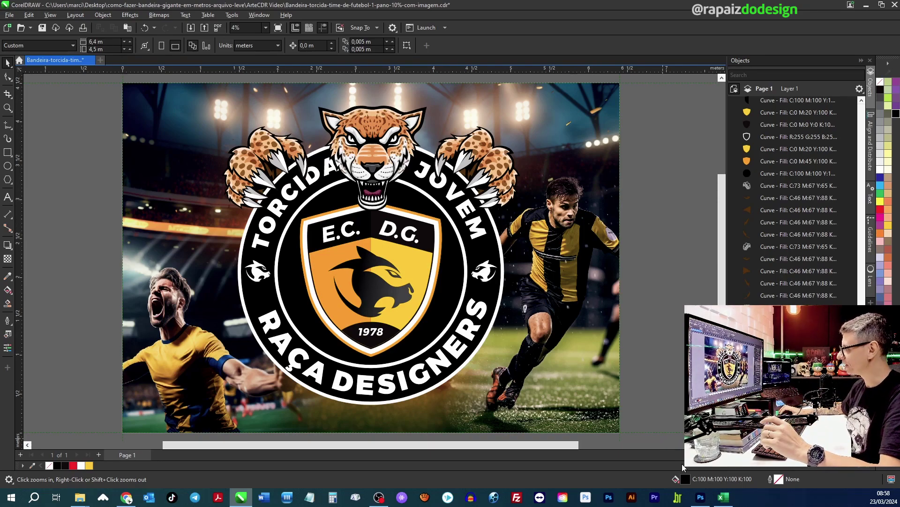
Step: Switch to the Excel flag-size spreadsheet and select the 10 panos row to check its dimensions
click(729, 499)
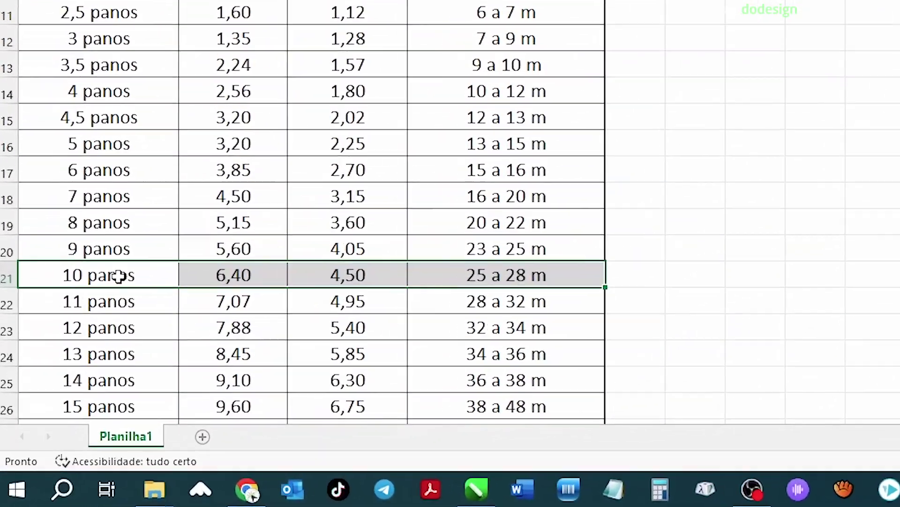
drag(119, 276, 512, 289)
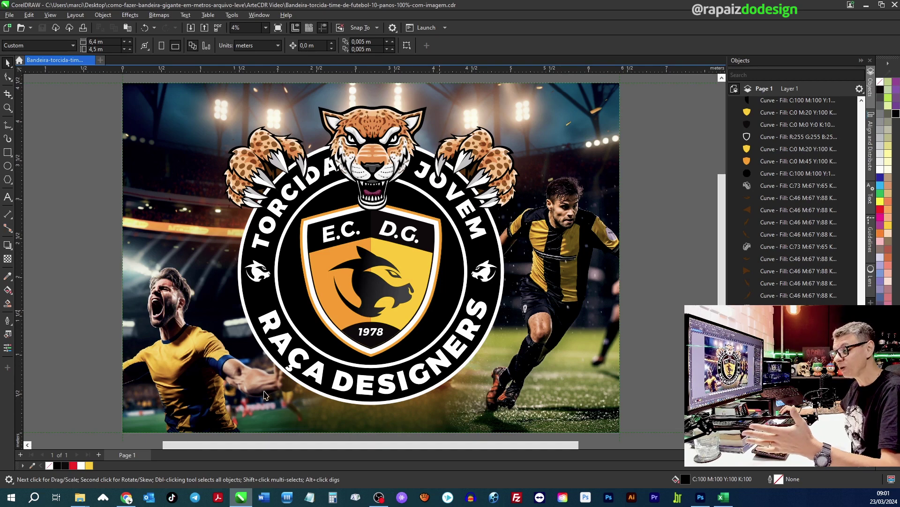
Step: Switch to File Explorer's ArteCDR Video folder, widen the name column and compare the sizes of the 10% and 100% com-imagem files
click(80, 498)
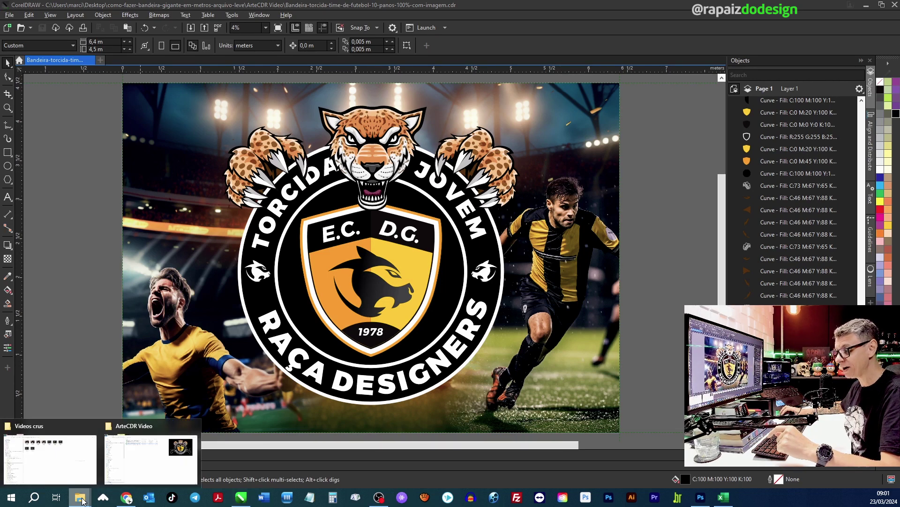
click(146, 470)
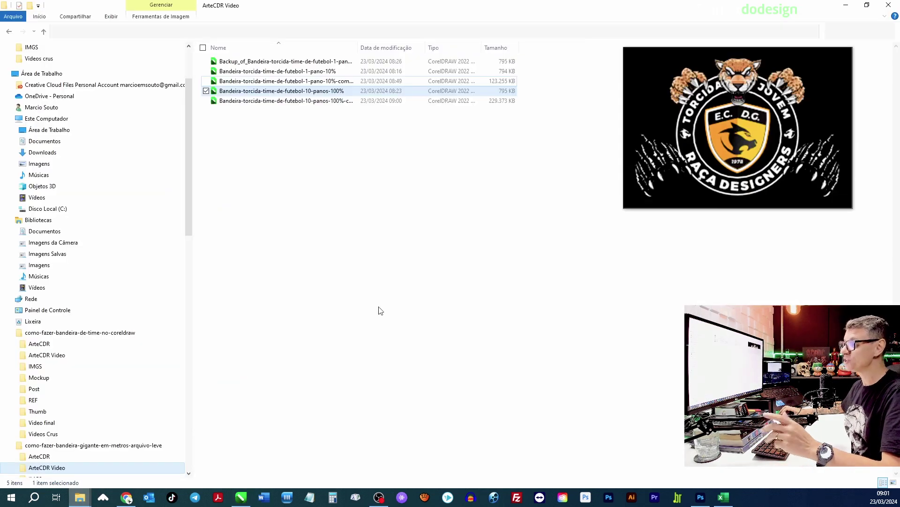
click(355, 161)
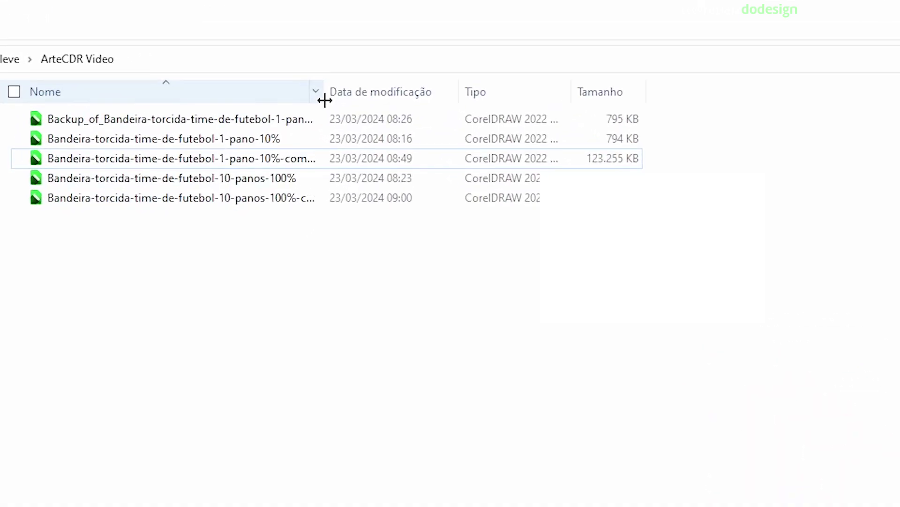
drag(324, 100, 531, 104)
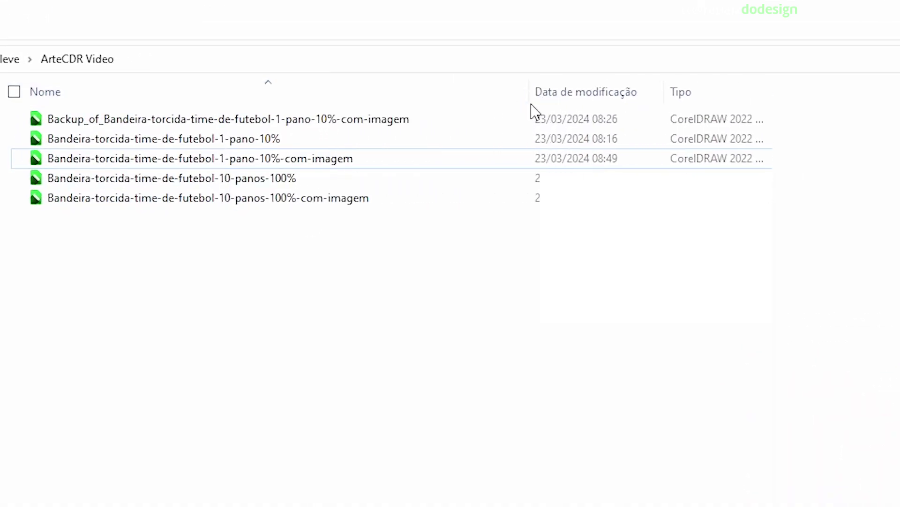
click(312, 165)
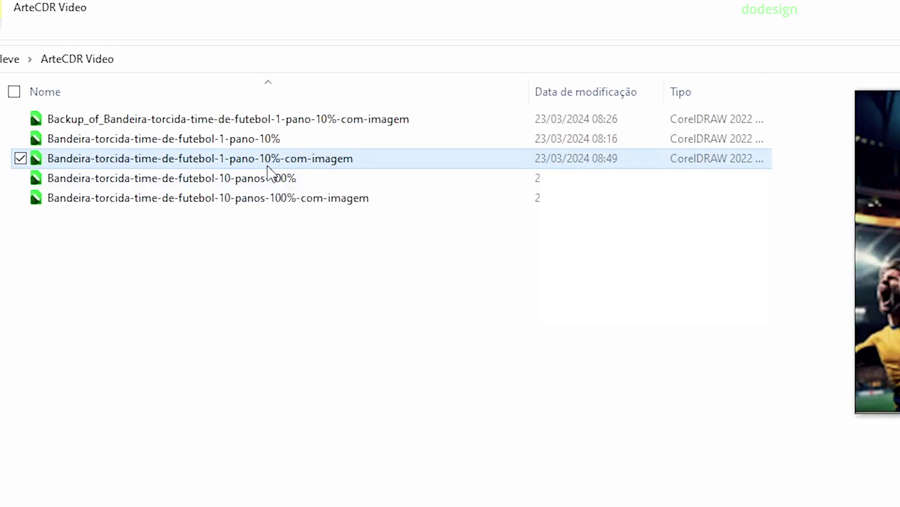
mouse_move(268, 171)
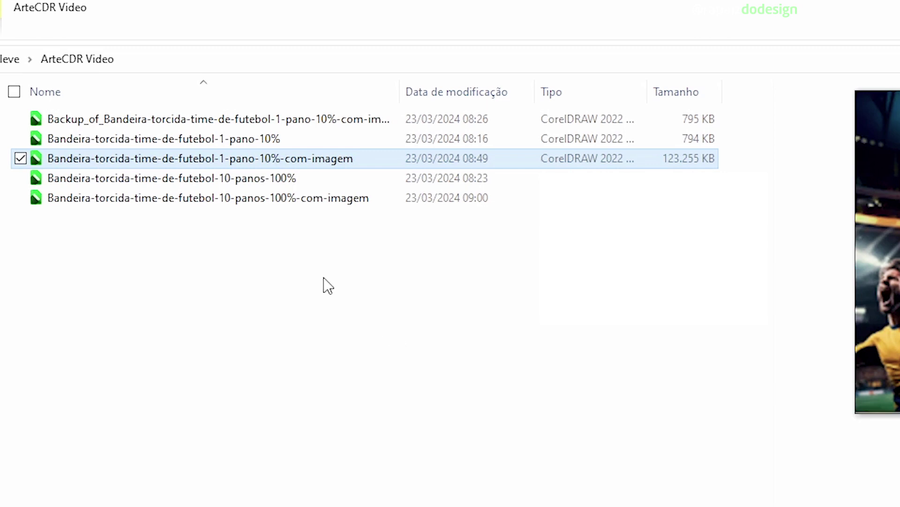
click(294, 213)
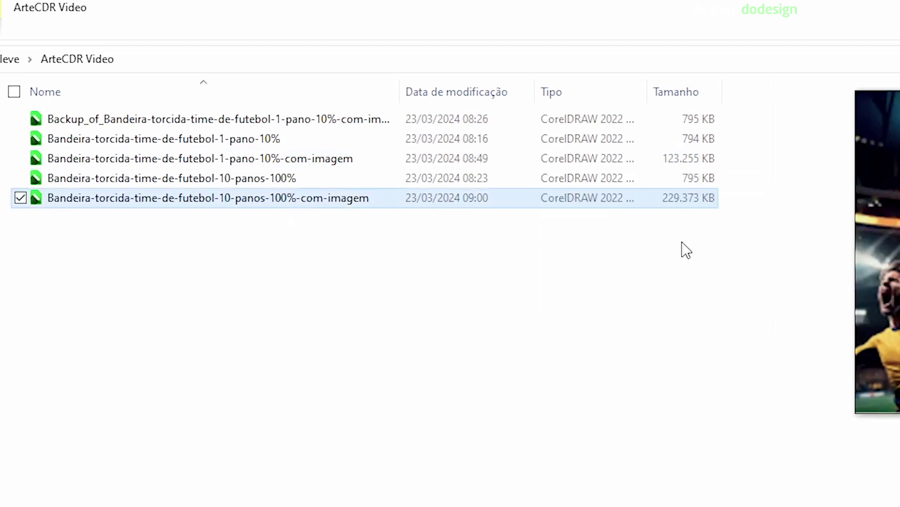